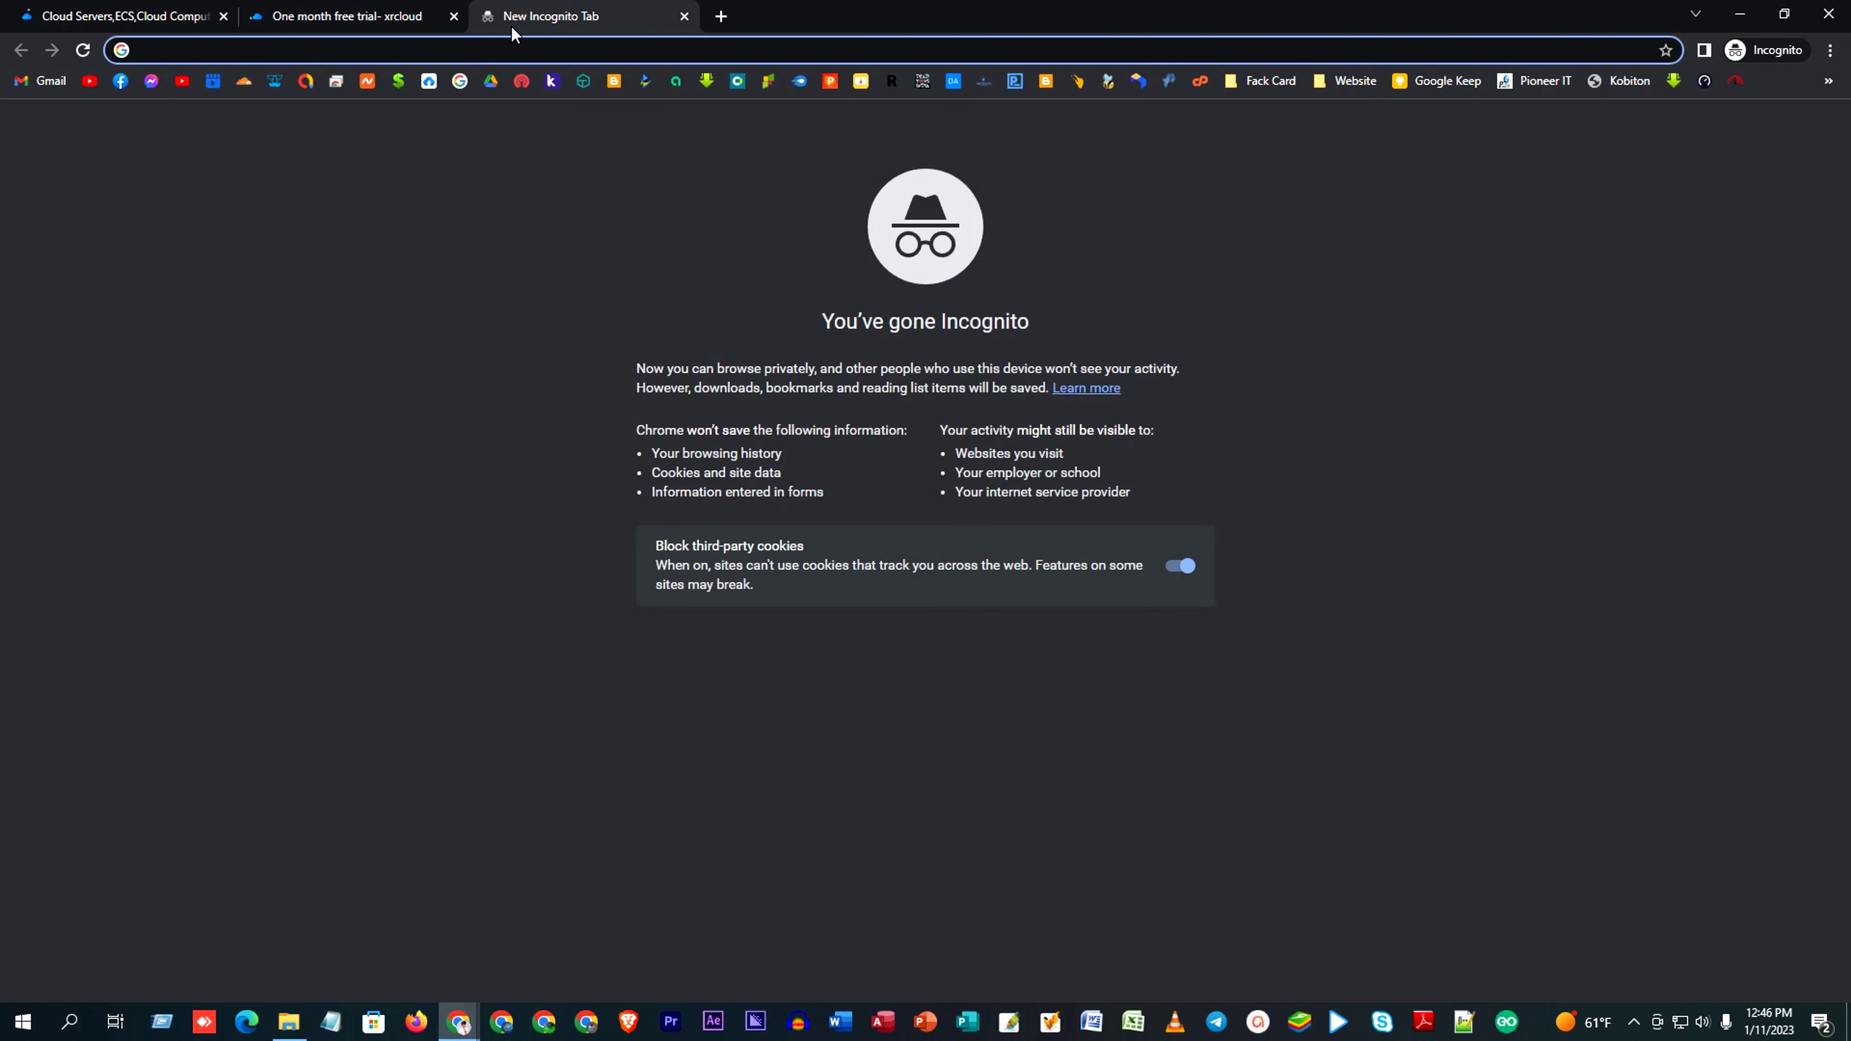
# Step: Search the web for temp mail and complete the motorcycle image verification
pyautogui.write('tem')
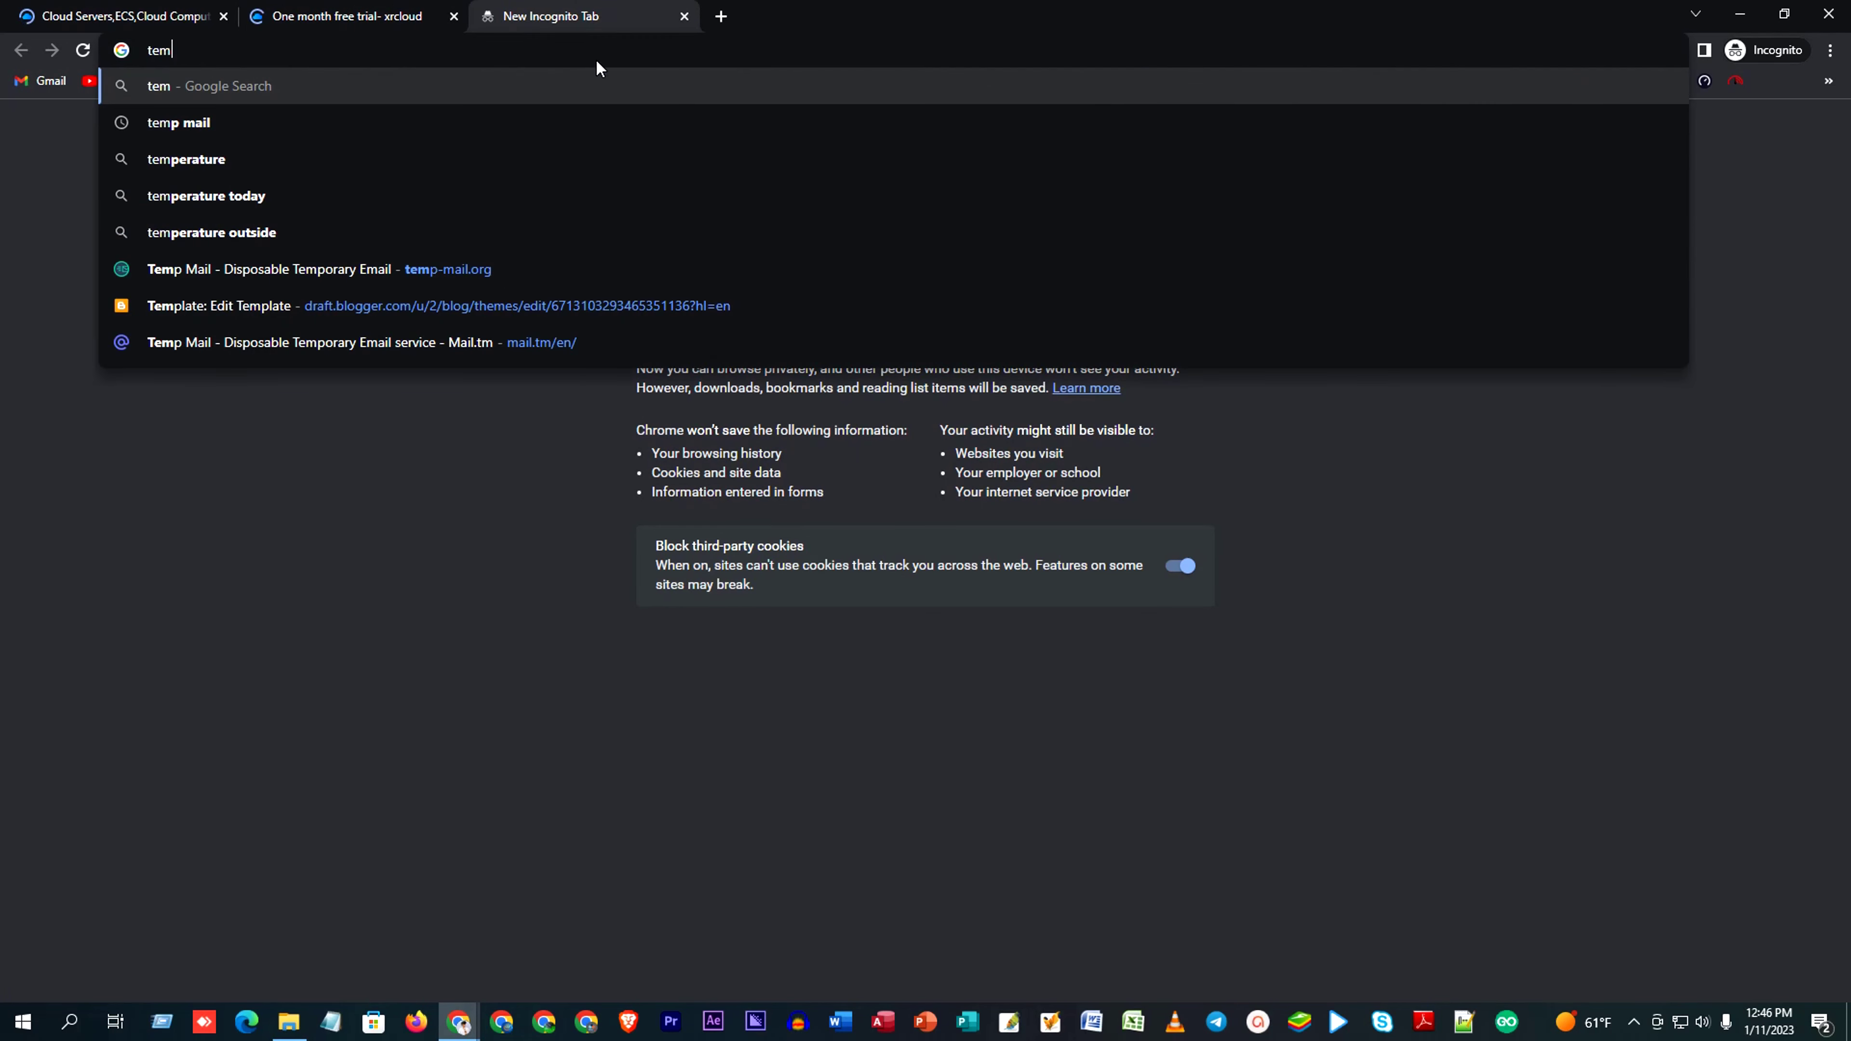
pyautogui.press('Down')
pyautogui.press('Return')
pyautogui.click(52, 200)
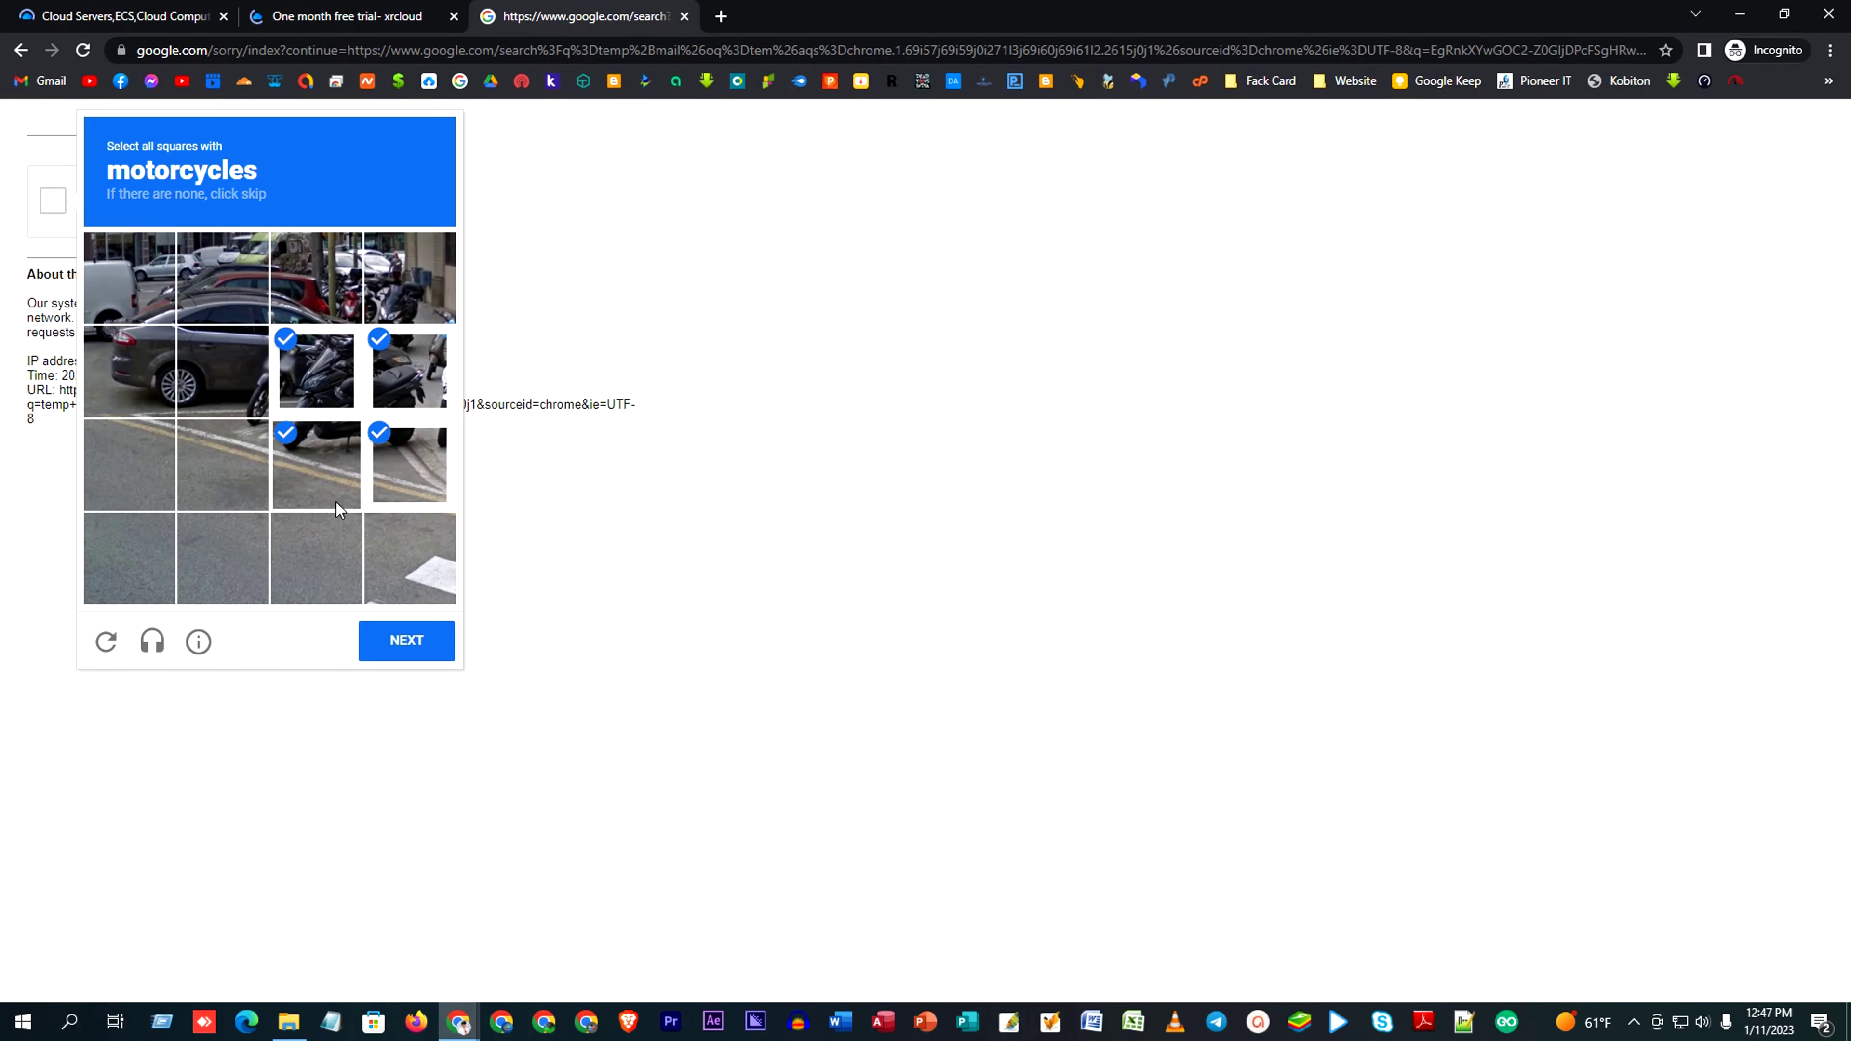
pyautogui.click(406, 641)
pyautogui.click(222, 464)
pyautogui.click(108, 410)
pyautogui.click(406, 640)
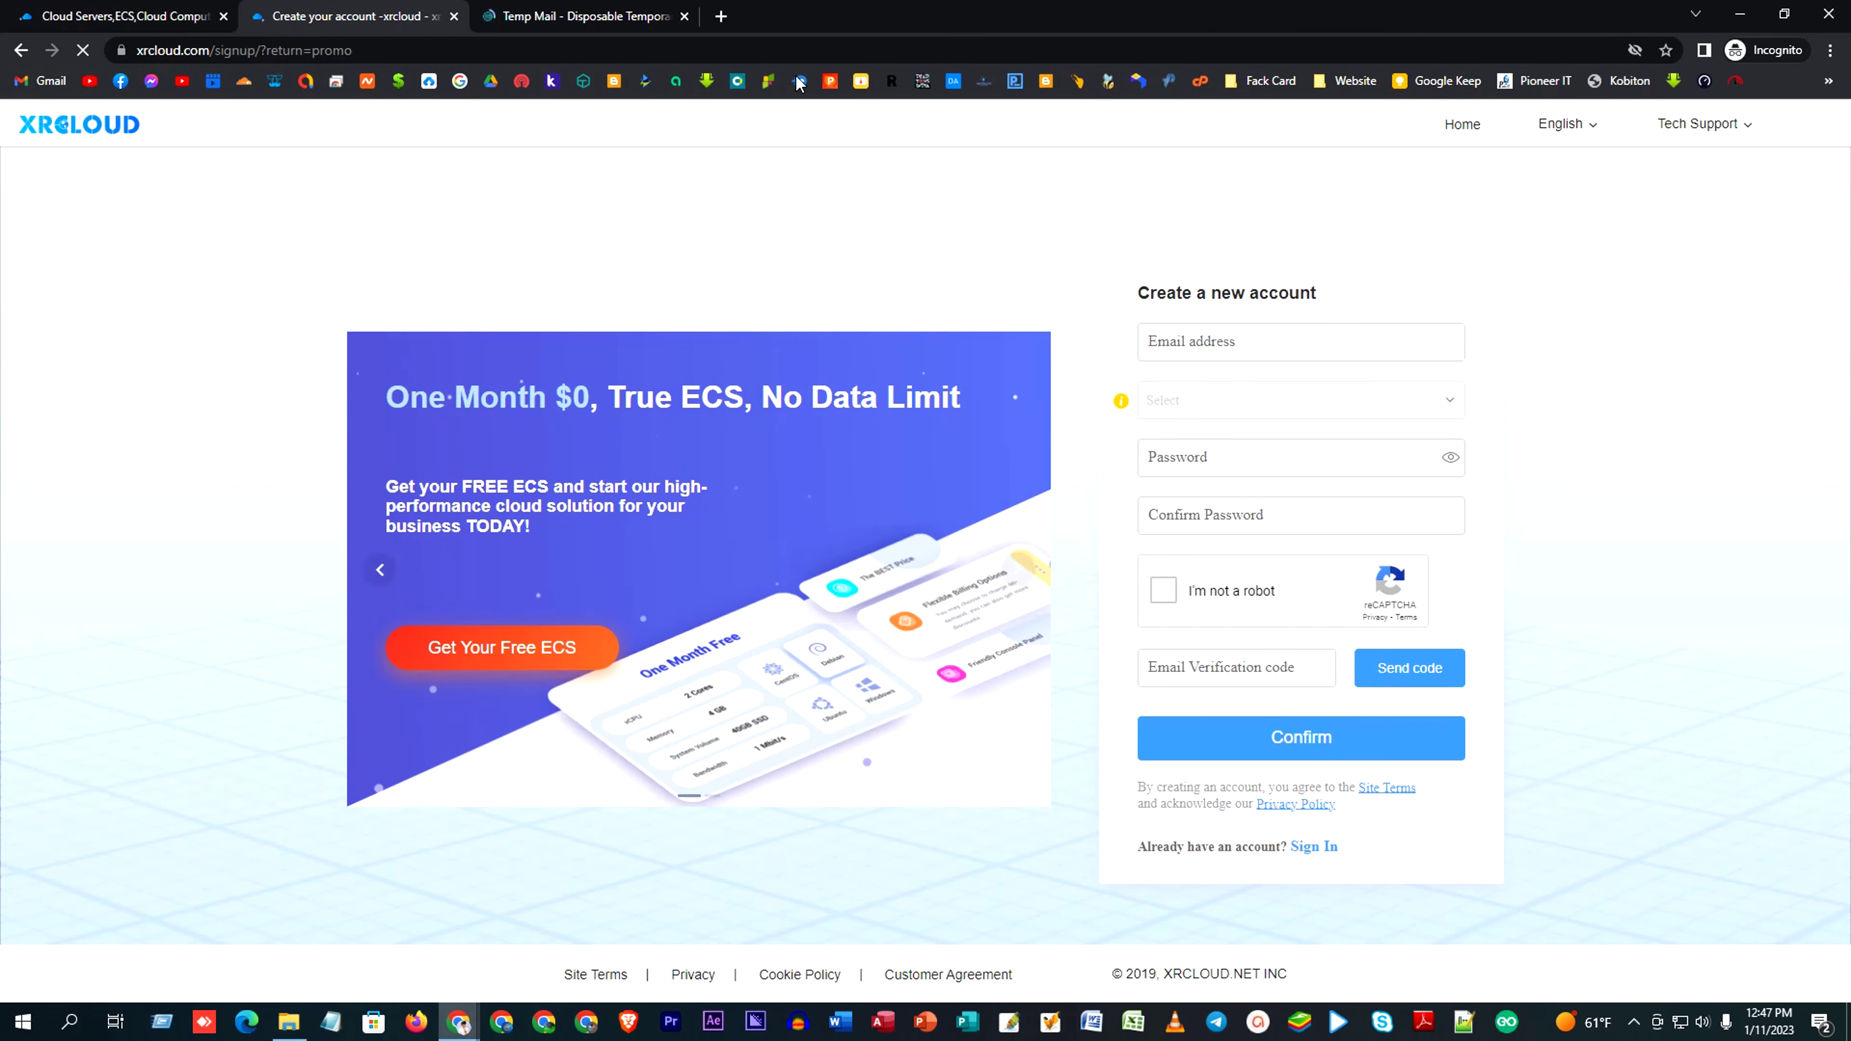
# Step: Copy the temporary email address from Temp Mail into the email field of the XRCLOUD sign-up form
pyautogui.hotkey('ctrl', 'Tab')
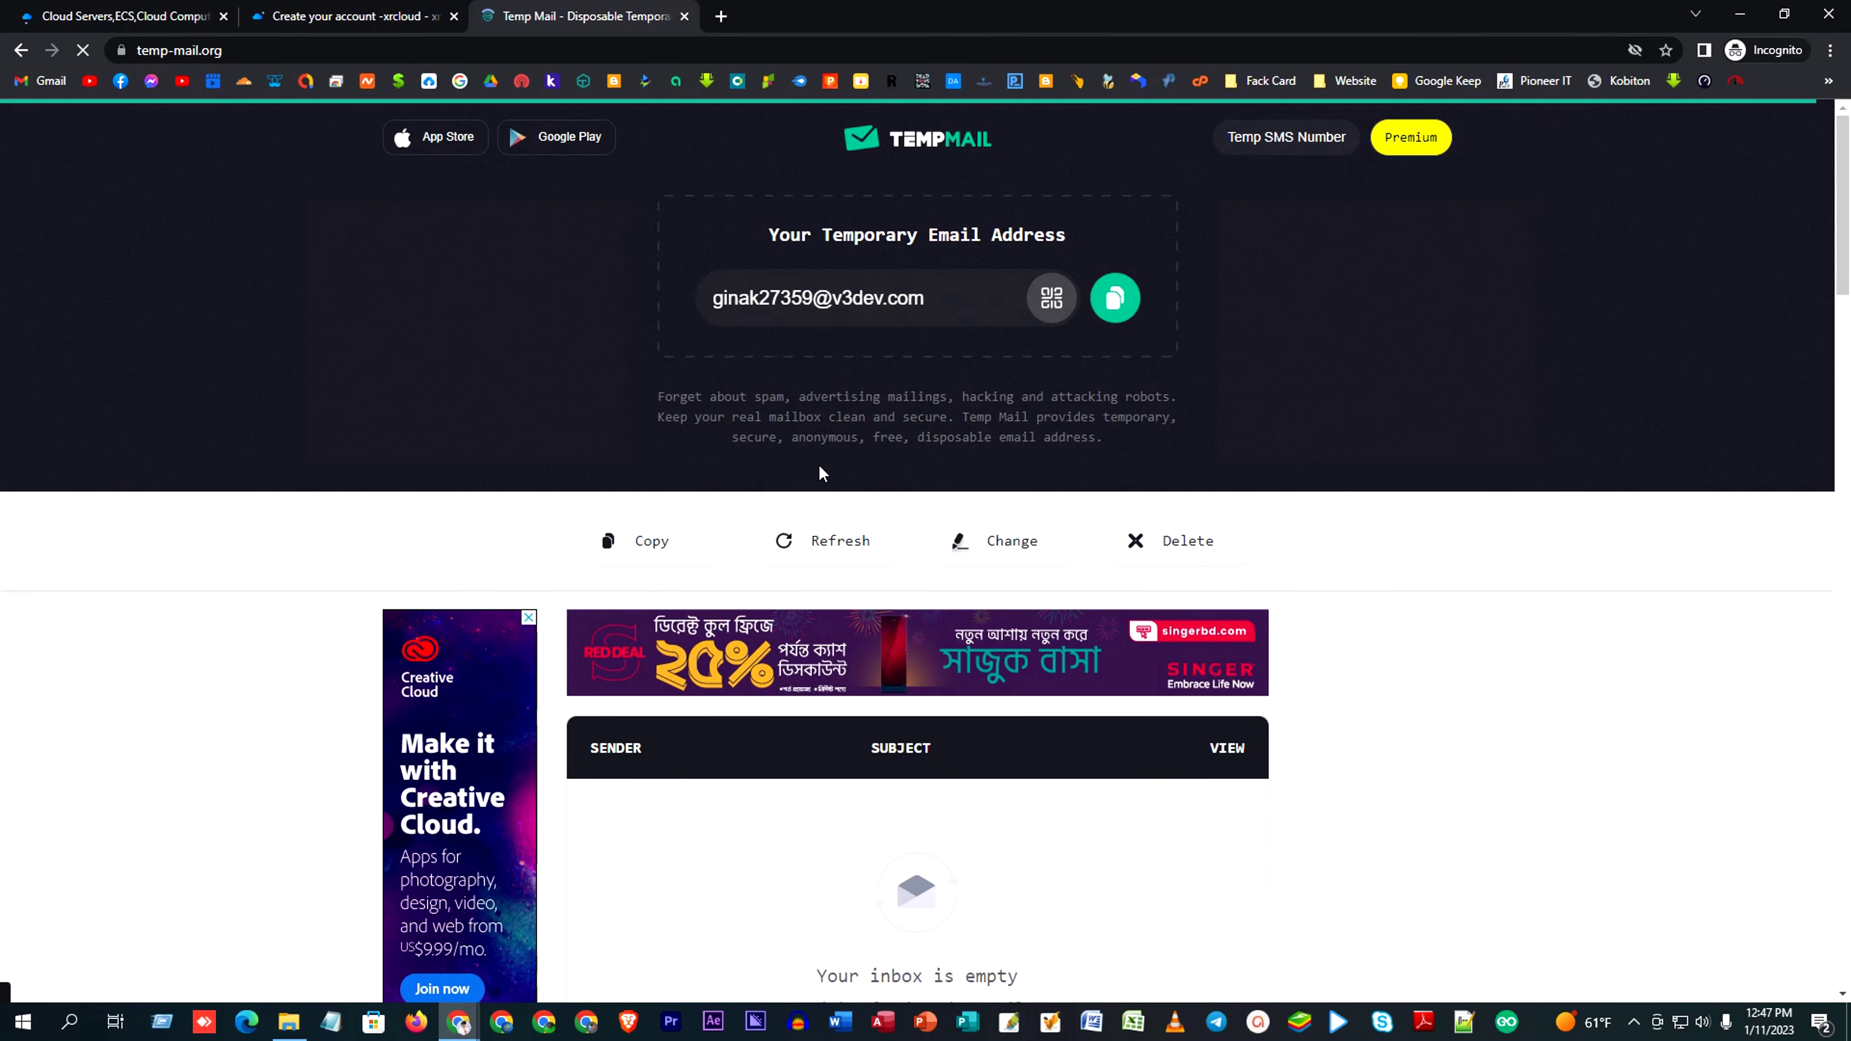
pyautogui.click(1117, 296)
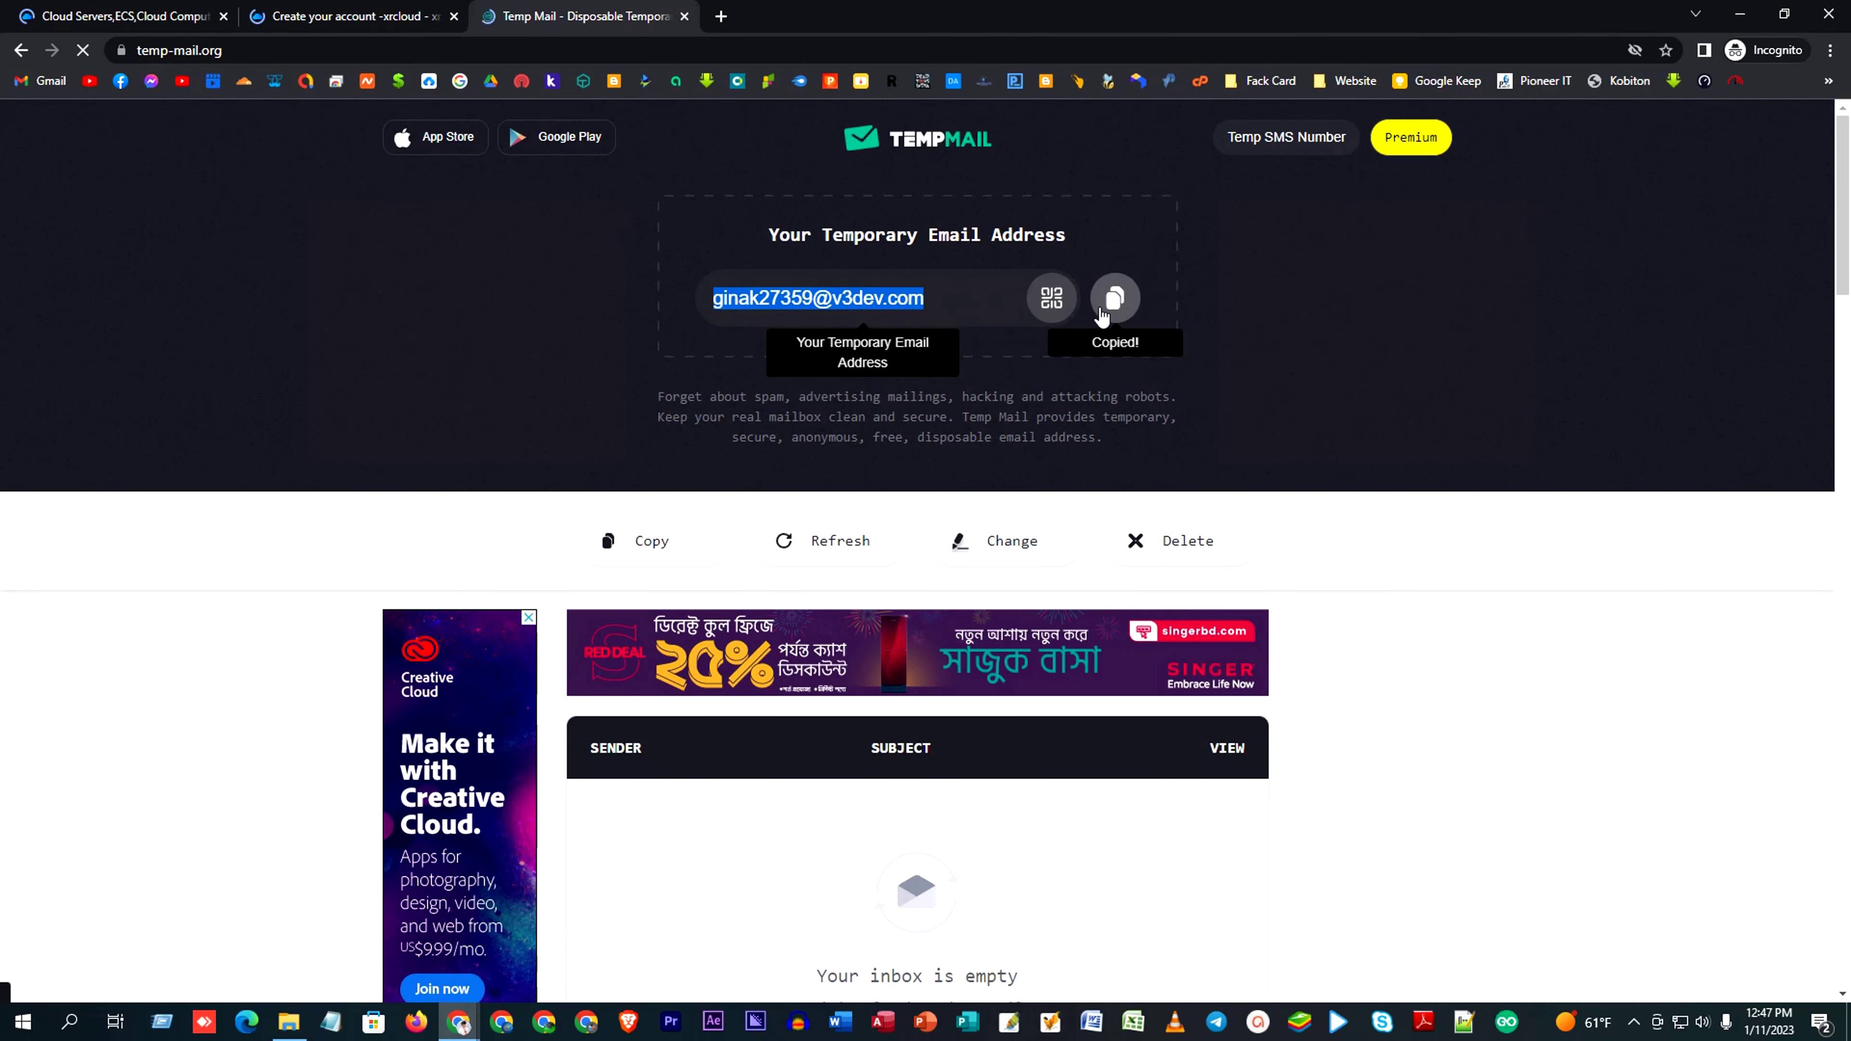
pyautogui.hotkey('ctrl', 'shift', 'Tab')
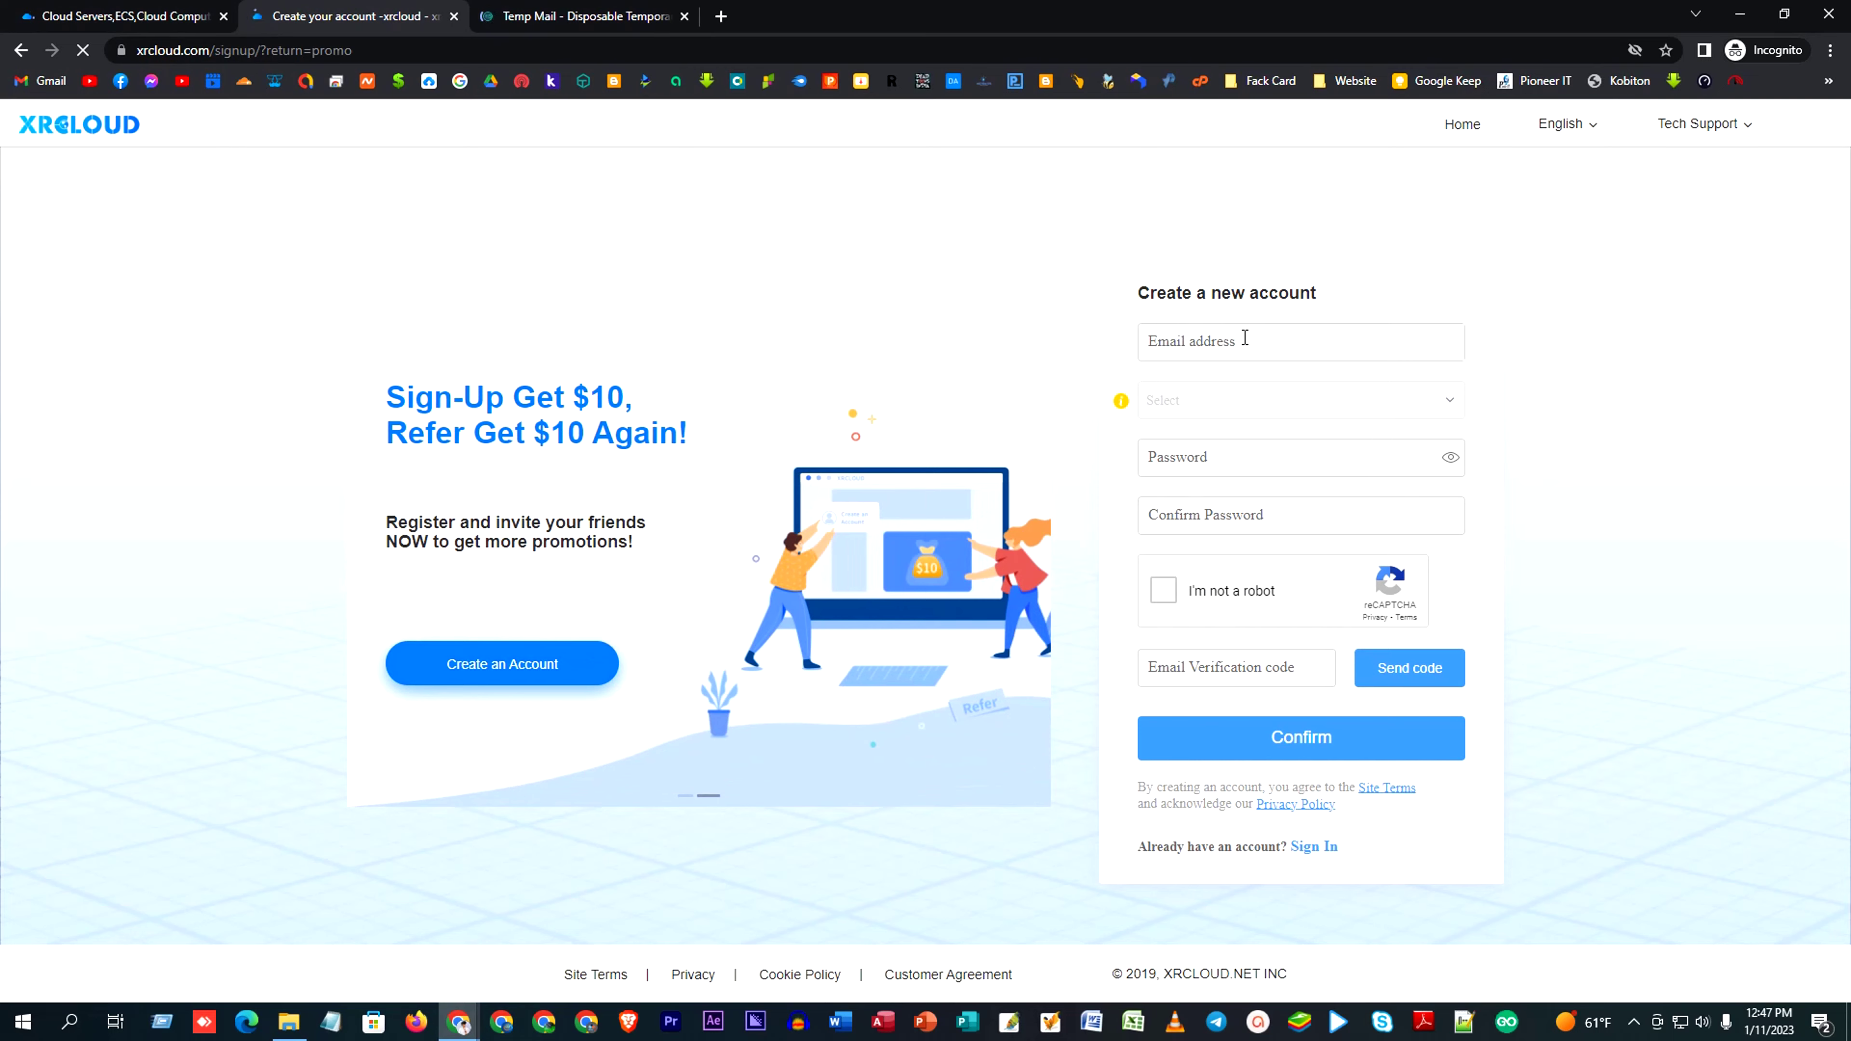
pyautogui.hotkey('ctrl', 'v')
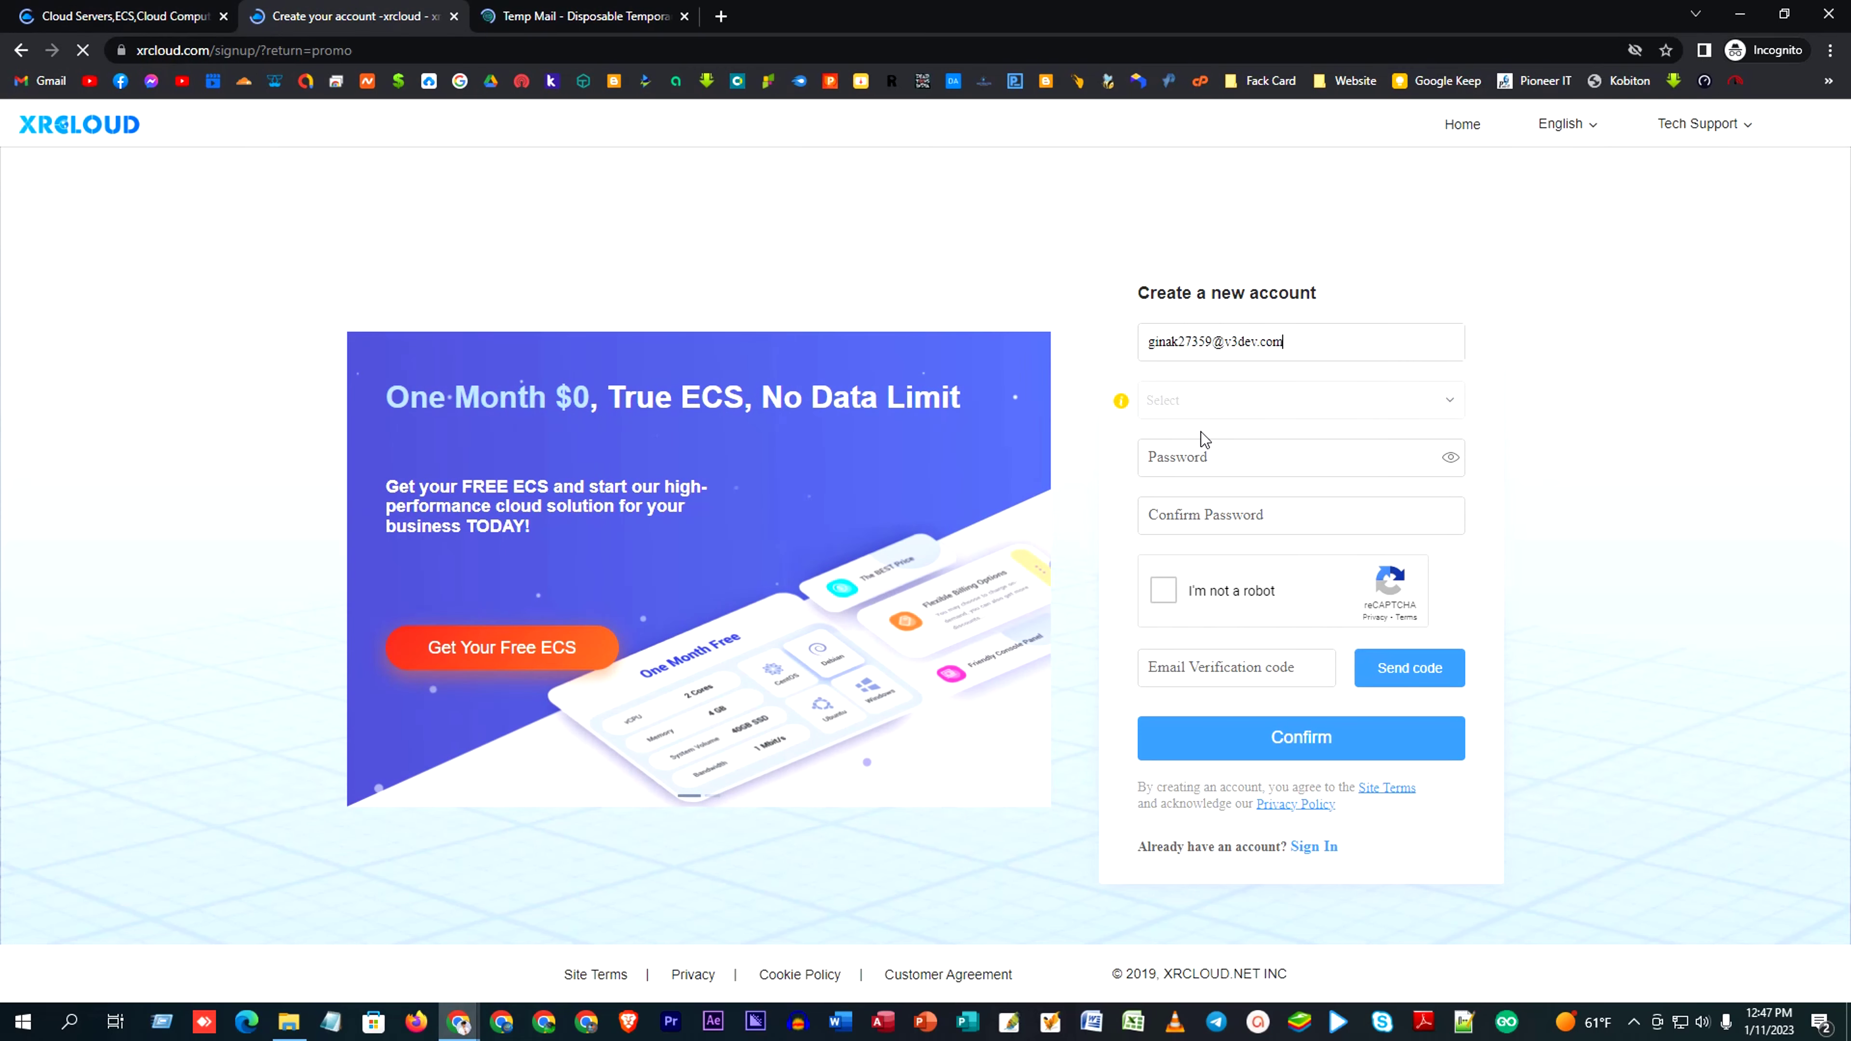
# Step: Set the country in the sign-up form to Bangladesh
pyautogui.click(1210, 400)
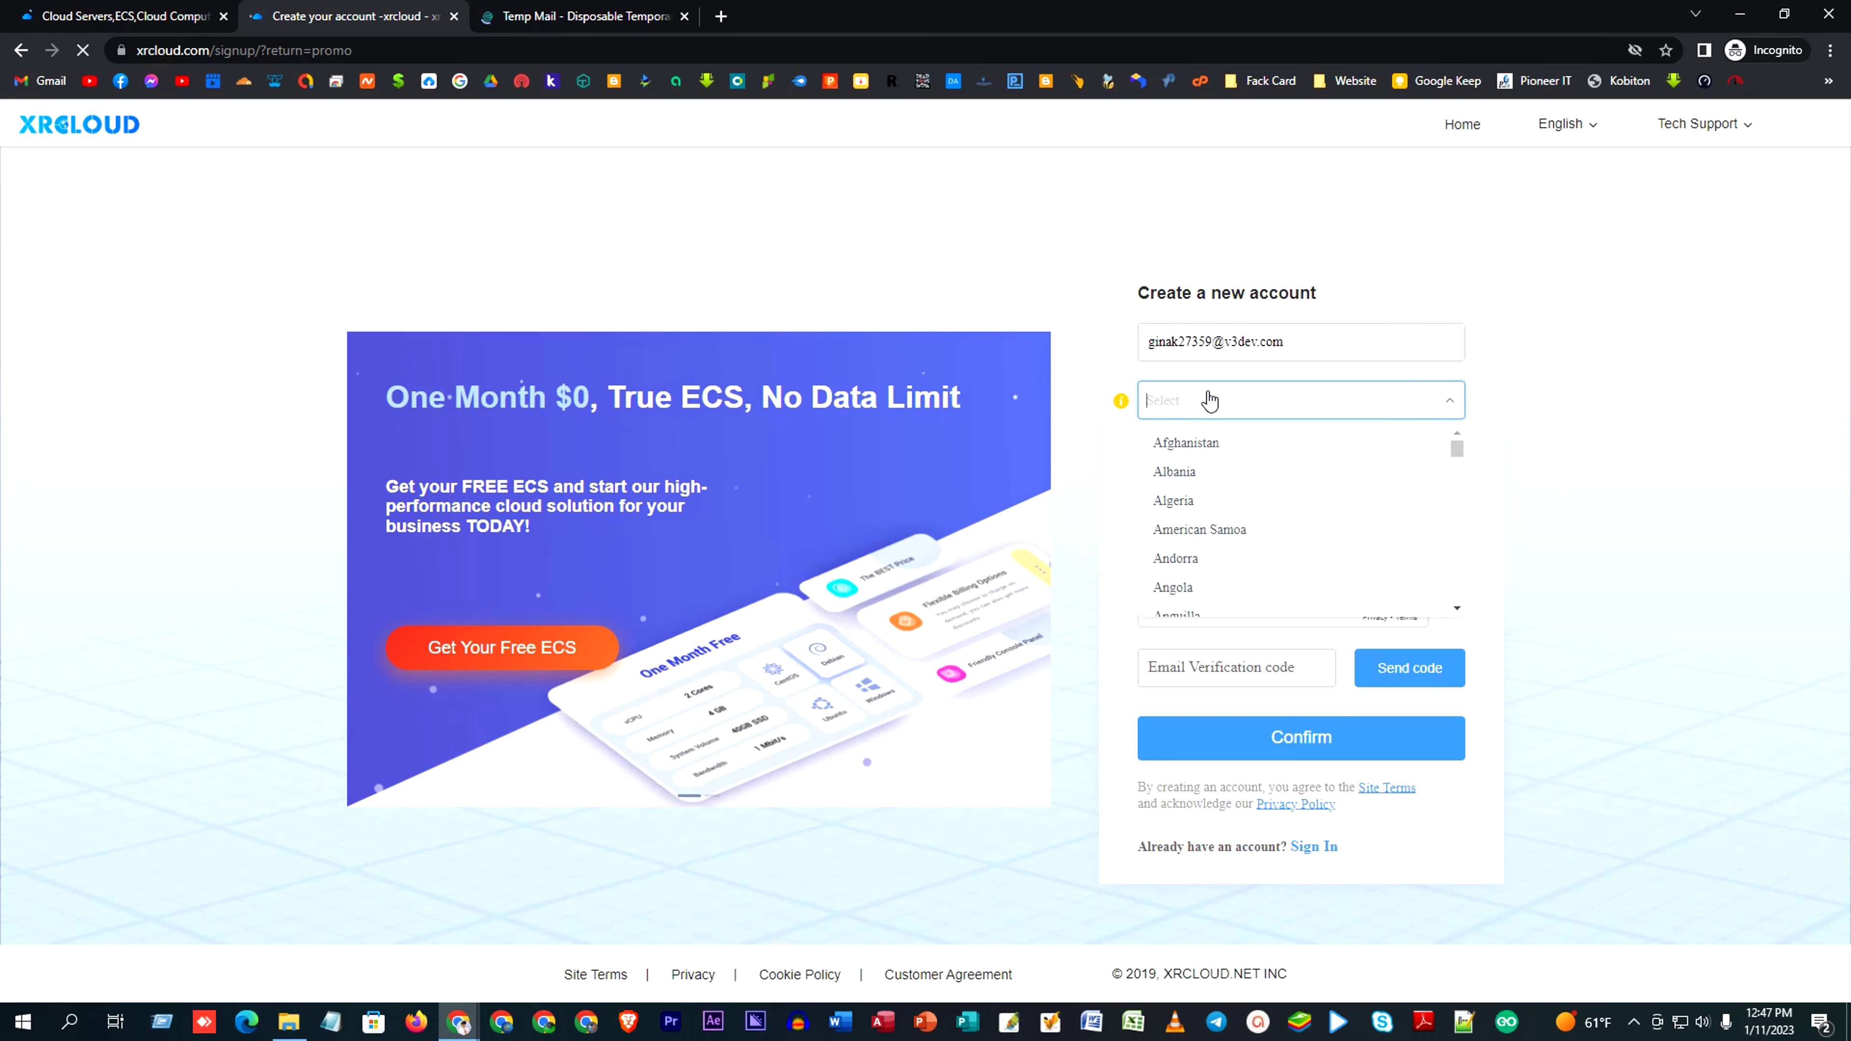
pyautogui.press('Escape')
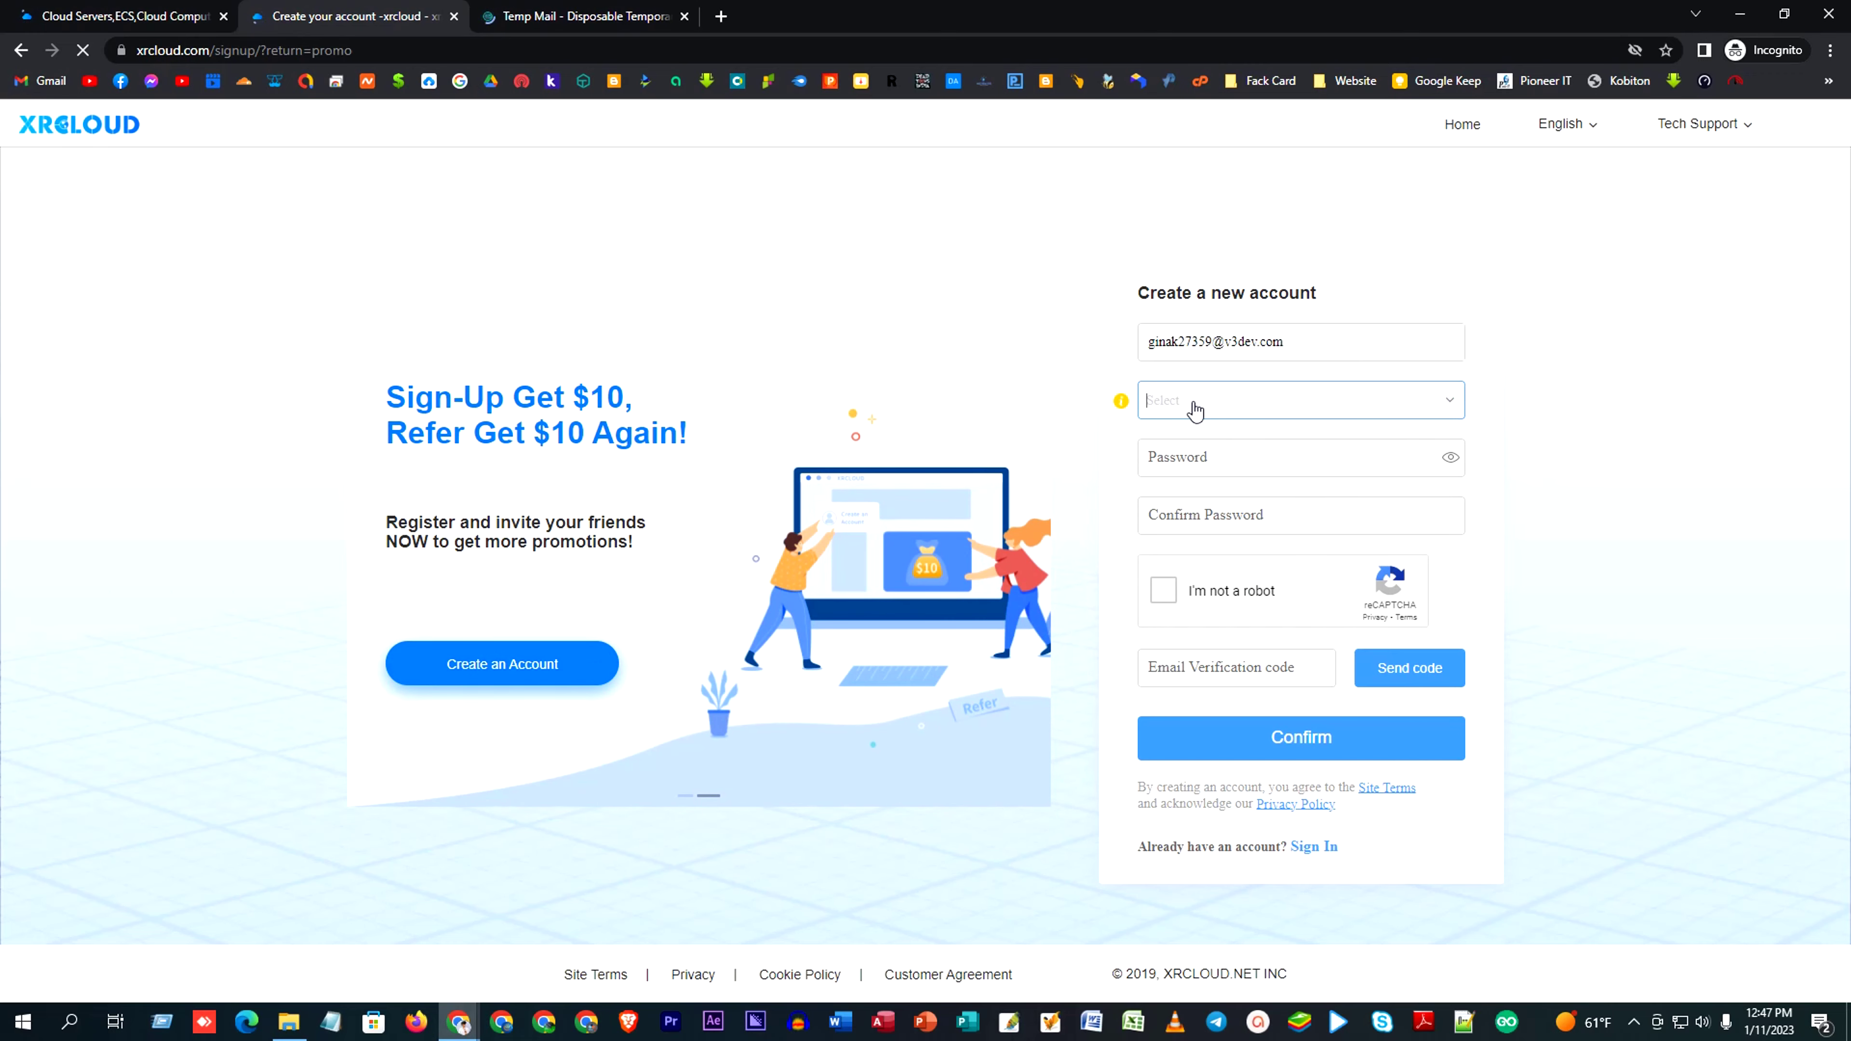
pyautogui.click(1196, 413)
pyautogui.scroll(-5, 1191, 576)
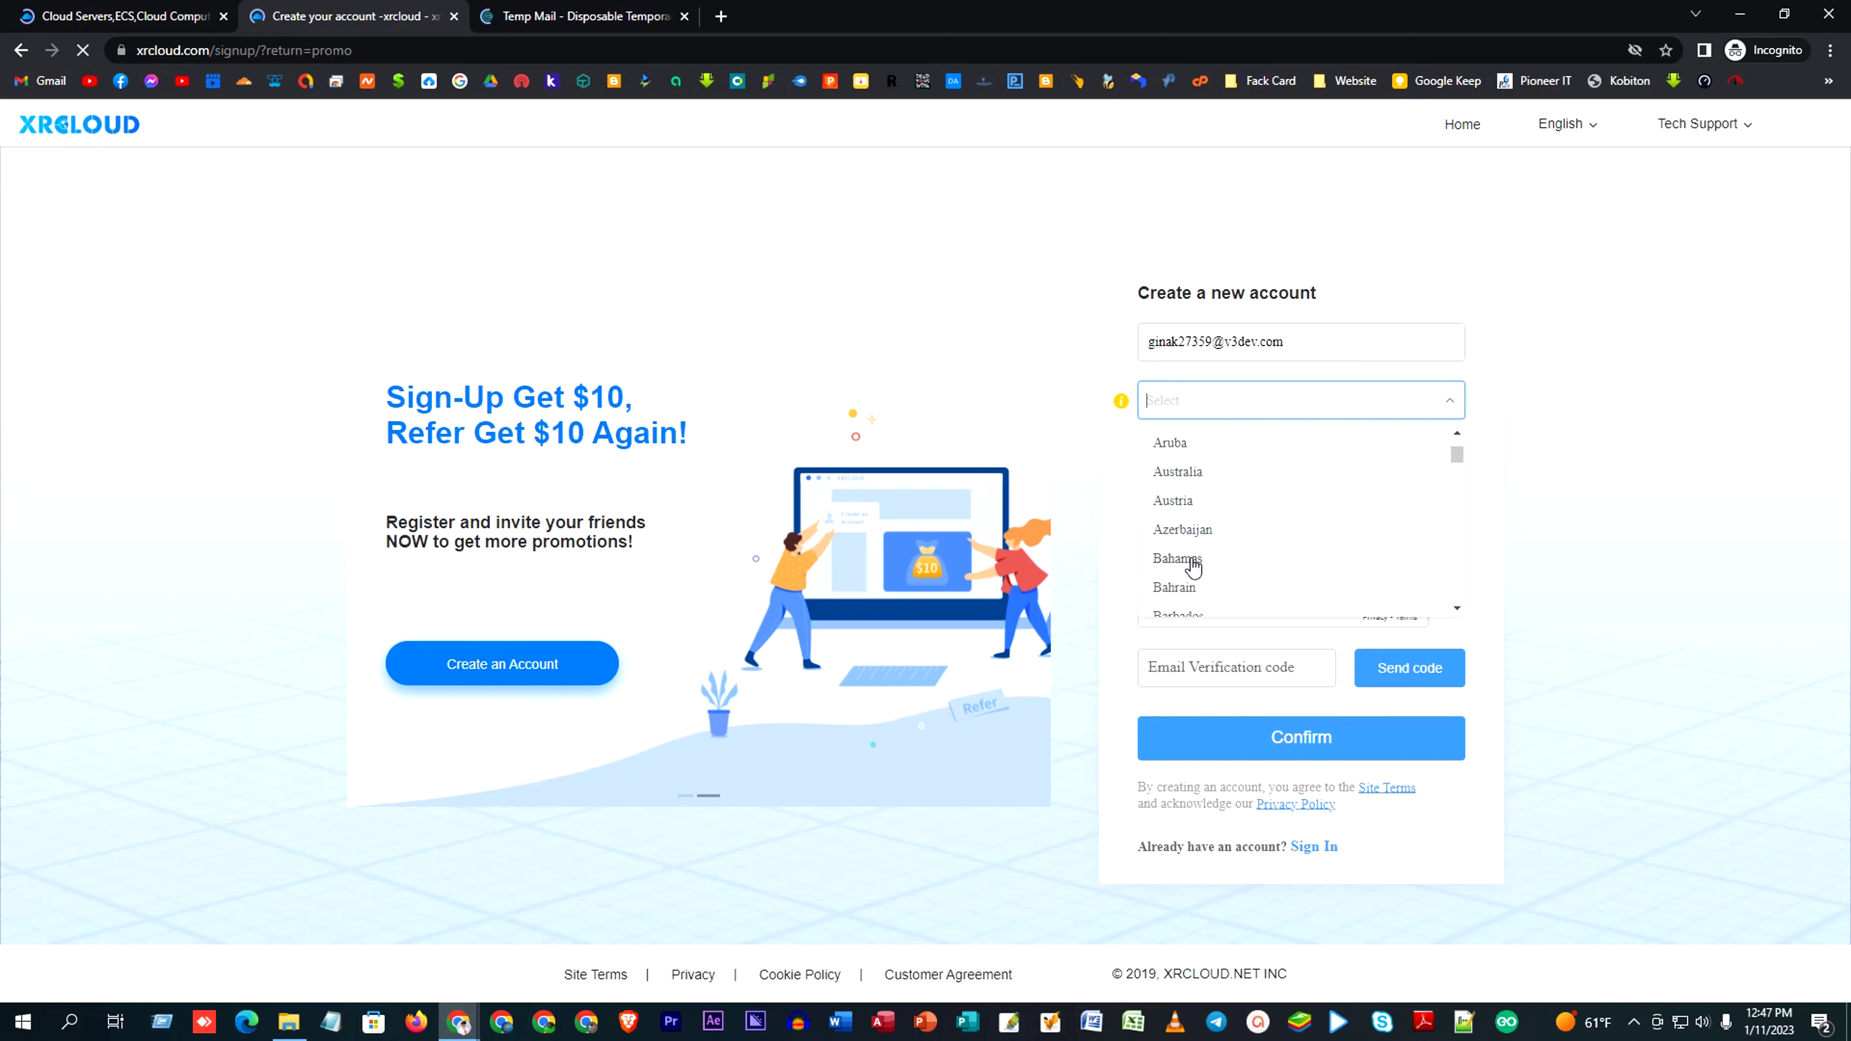
pyautogui.scroll(-2, 1210, 554)
pyautogui.click(1227, 543)
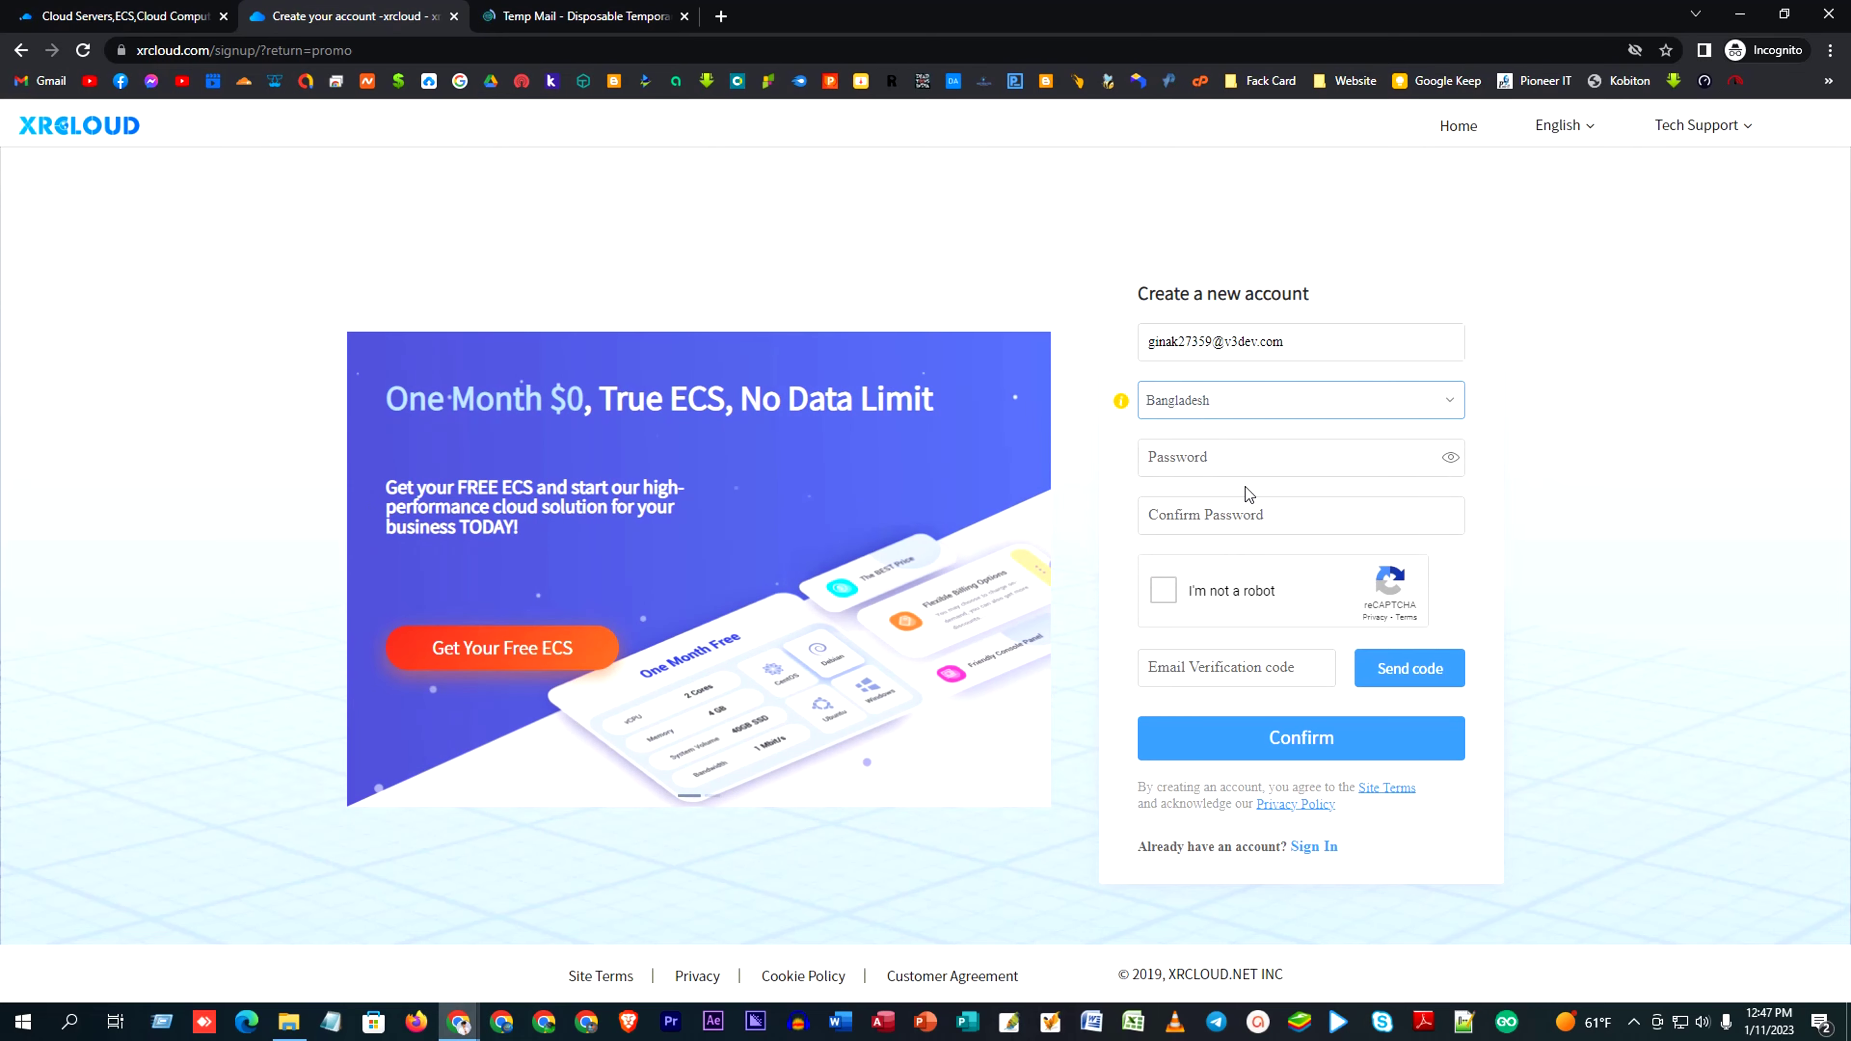
# Step: Enter the account password in both the Password and Confirm Password fields
pyautogui.click(1238, 461)
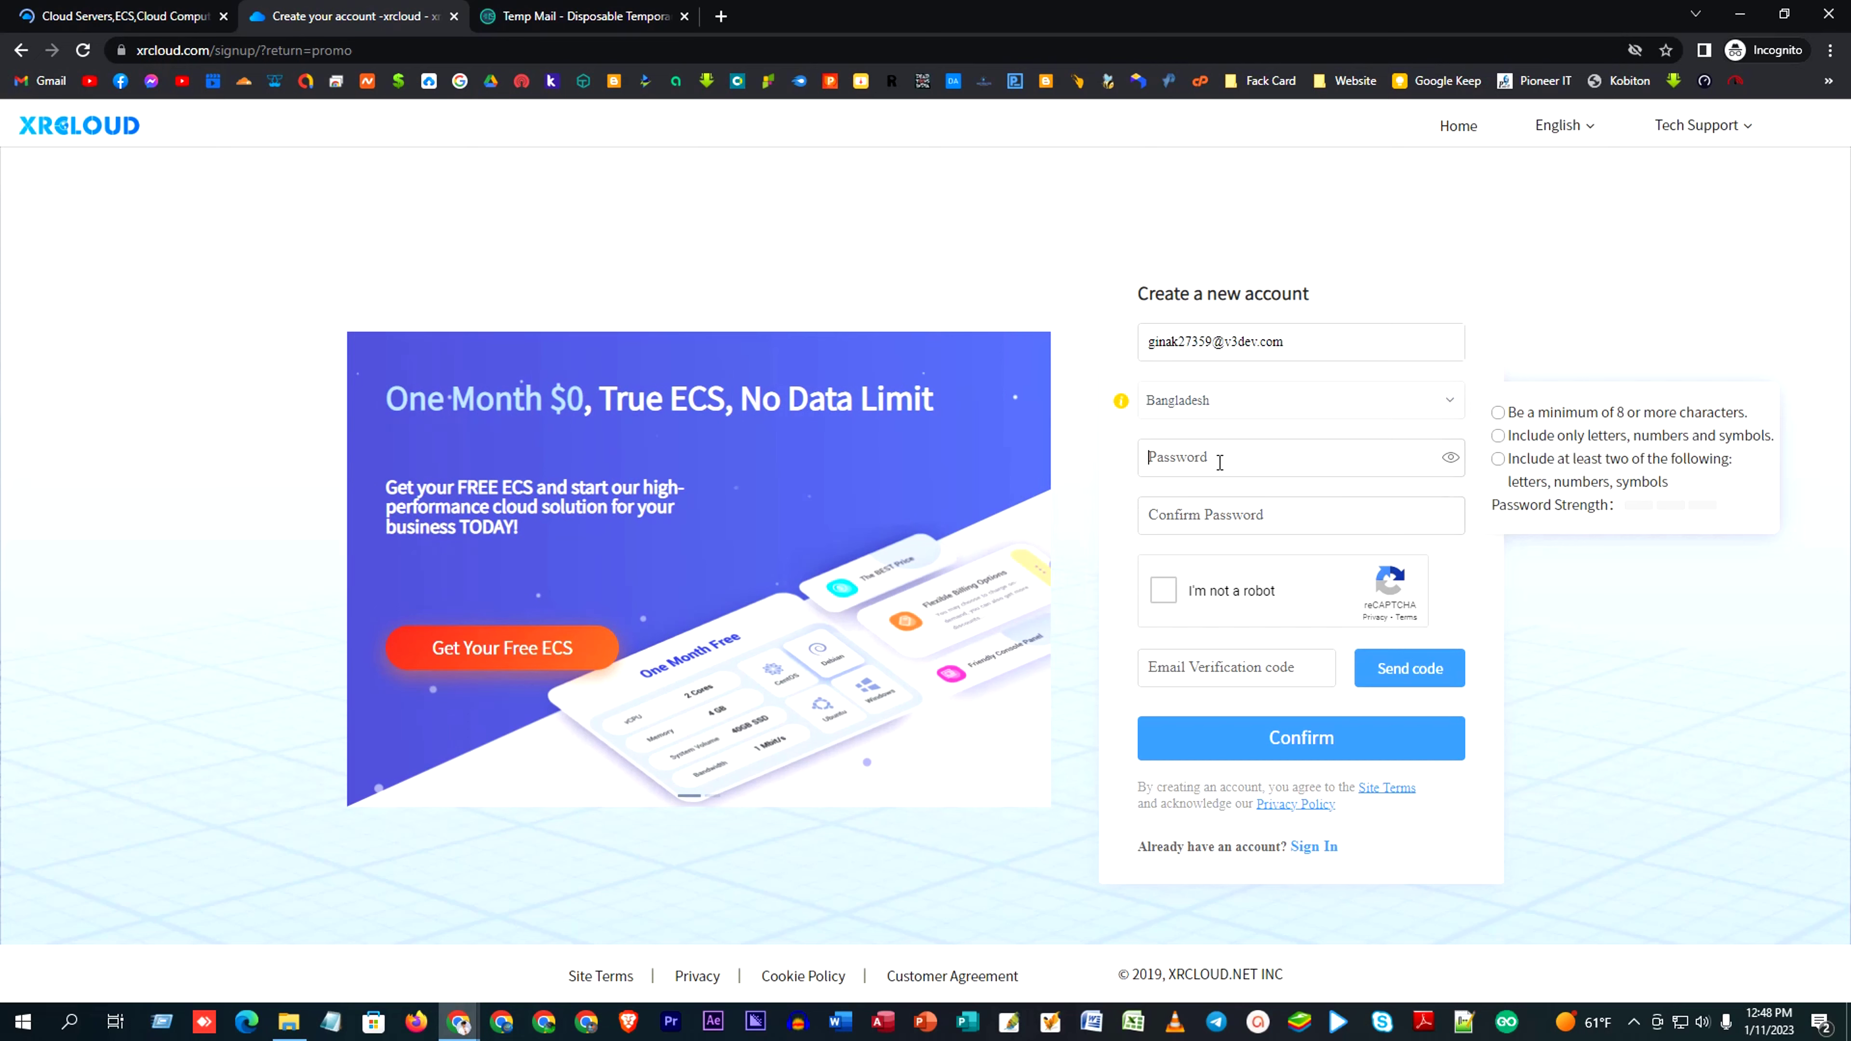
pyautogui.hotkey('ctrl', 'v')
pyautogui.click(1211, 517)
pyautogui.hotkey('ctrl', 'v')
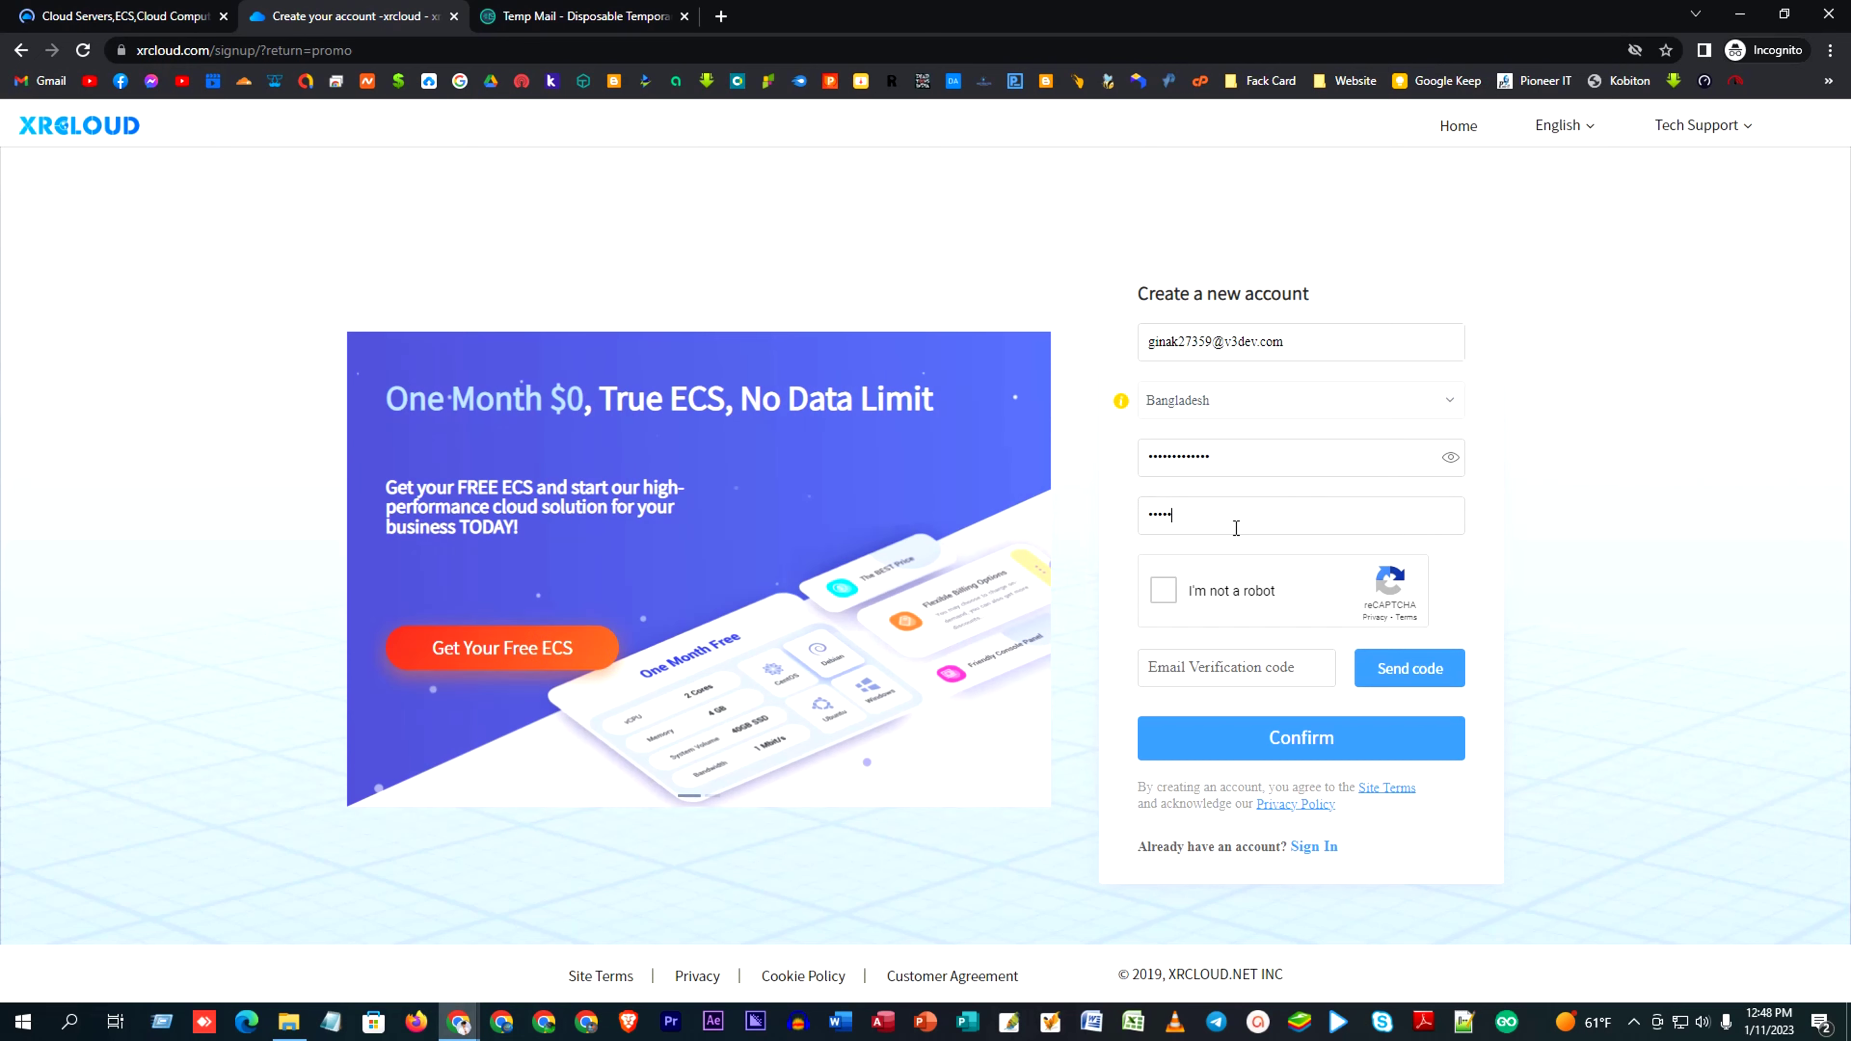
# Step: Complete the crosswalks reCAPTCHA challenge and request the email verification code
pyautogui.click(1164, 589)
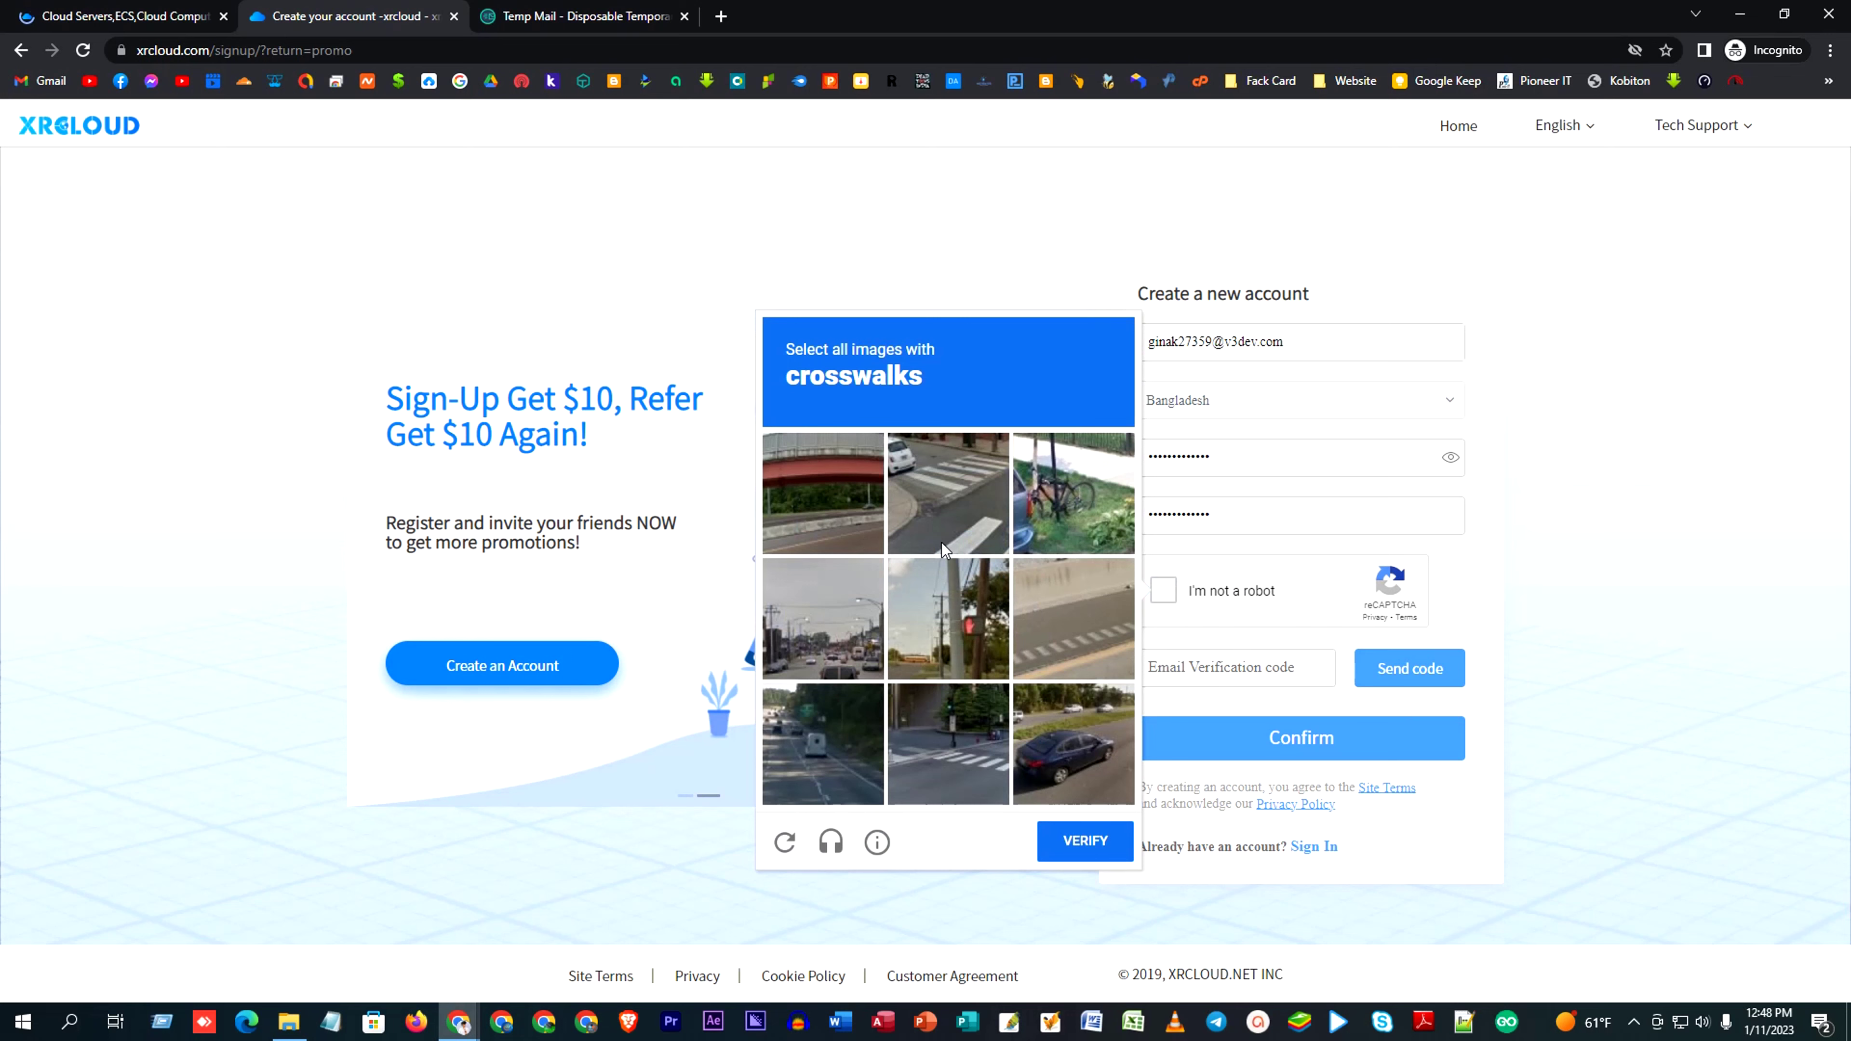
pyautogui.click(942, 542)
pyautogui.click(1084, 605)
pyautogui.click(980, 749)
pyautogui.click(1085, 841)
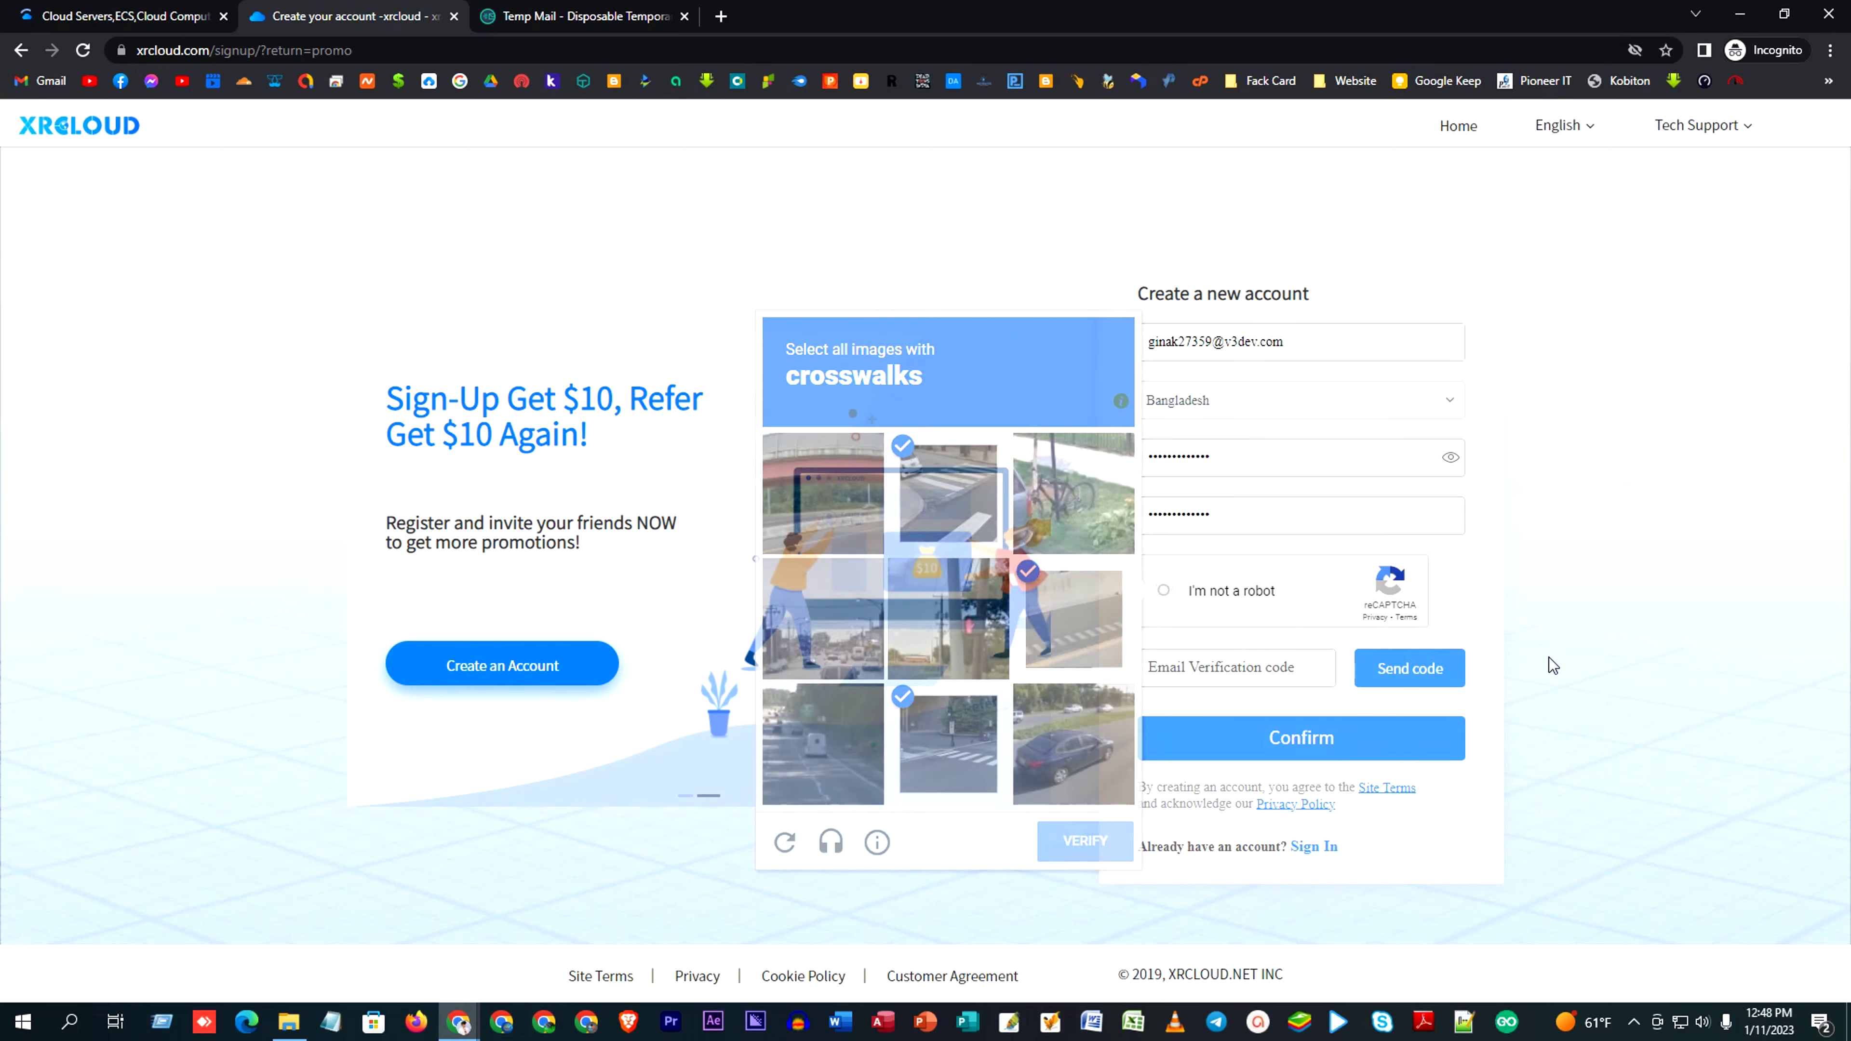
pyautogui.click(1442, 668)
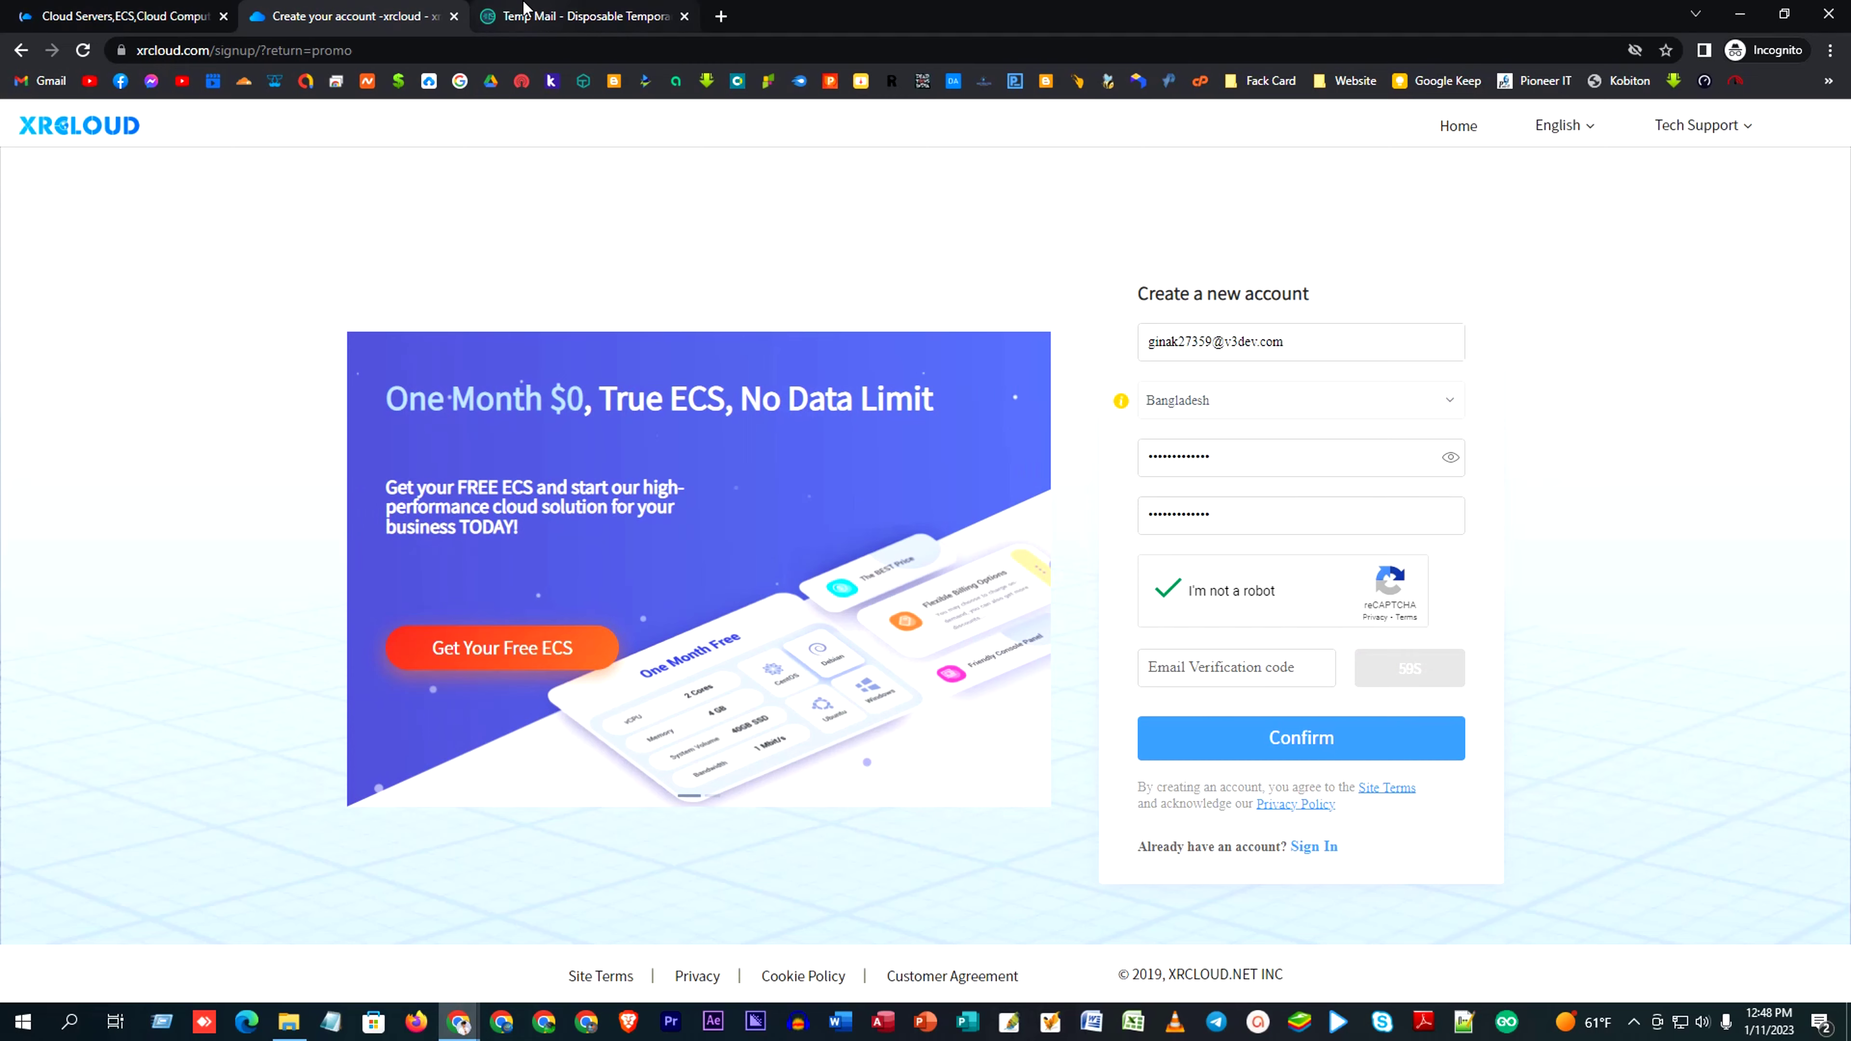
# Step: Open the XRCLOUD verification email in the Temp Mail inbox and copy its verification code
pyautogui.click(510, 14)
pyautogui.scroll(-3, 984, 797)
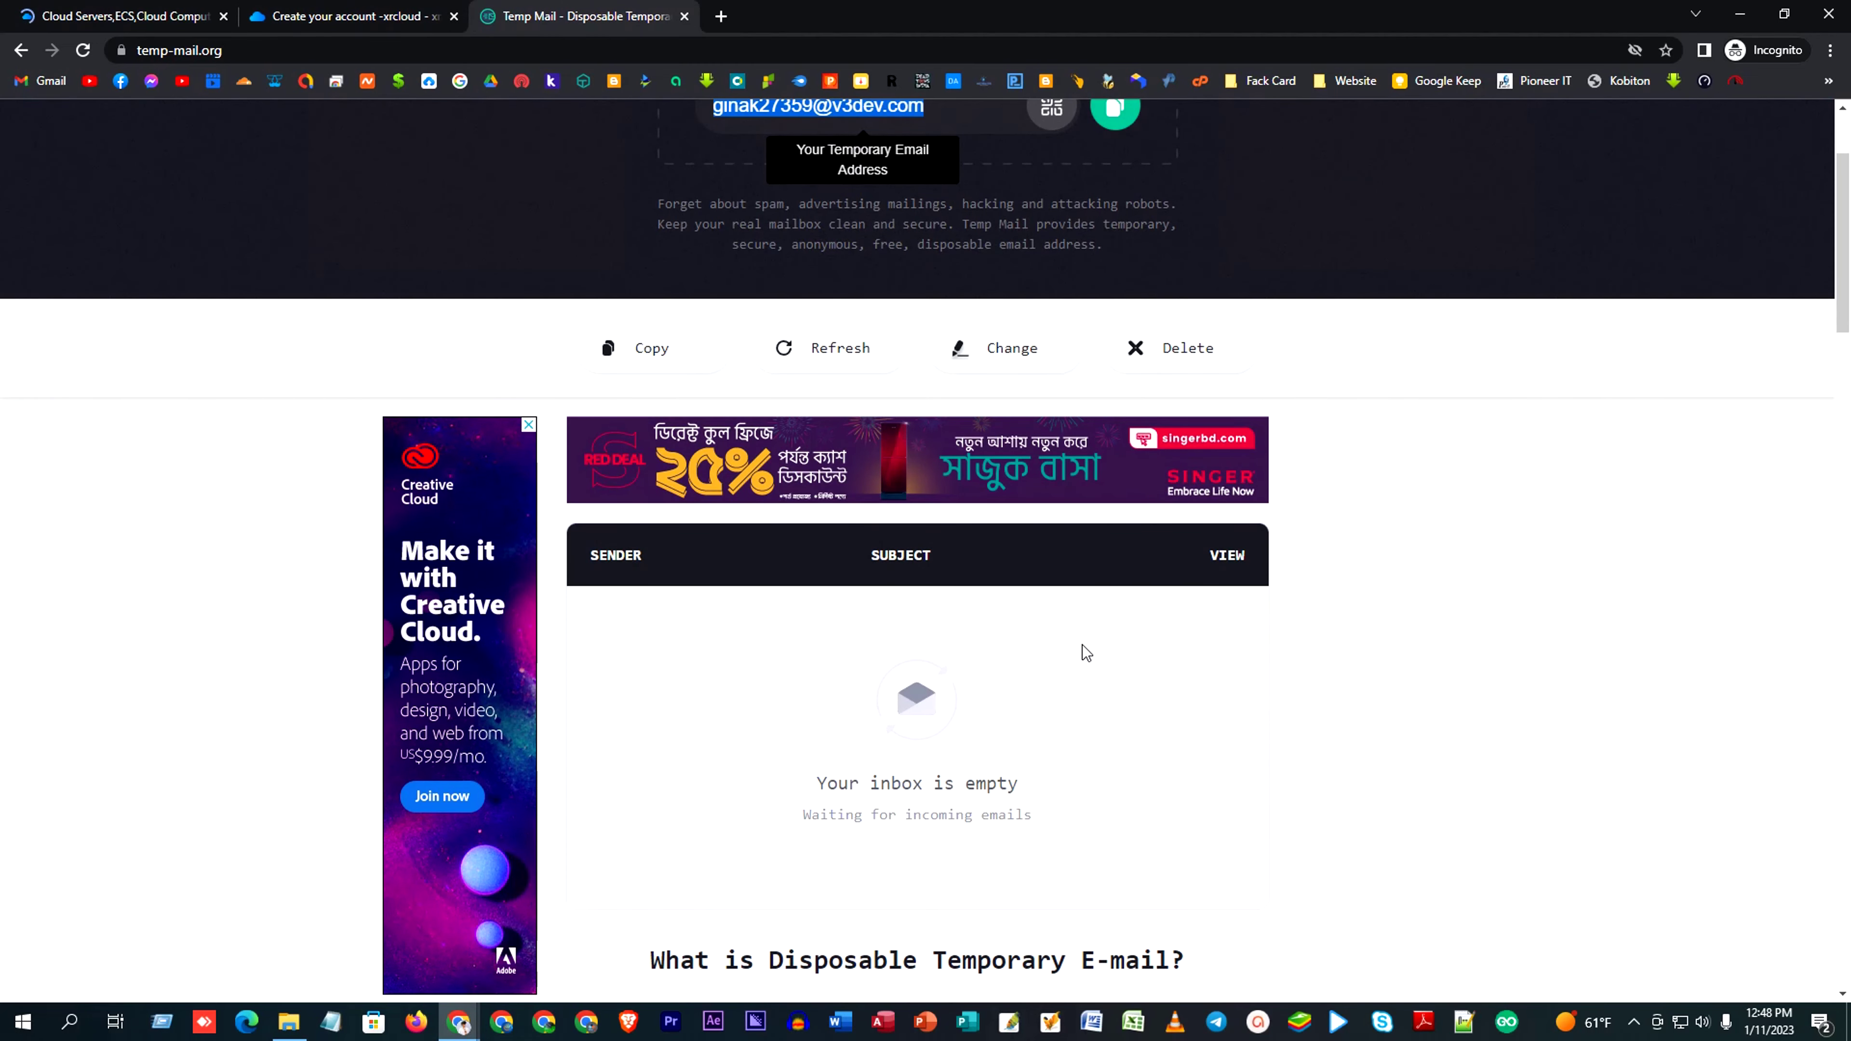
pyautogui.click(1082, 645)
pyautogui.doubleClick(729, 791)
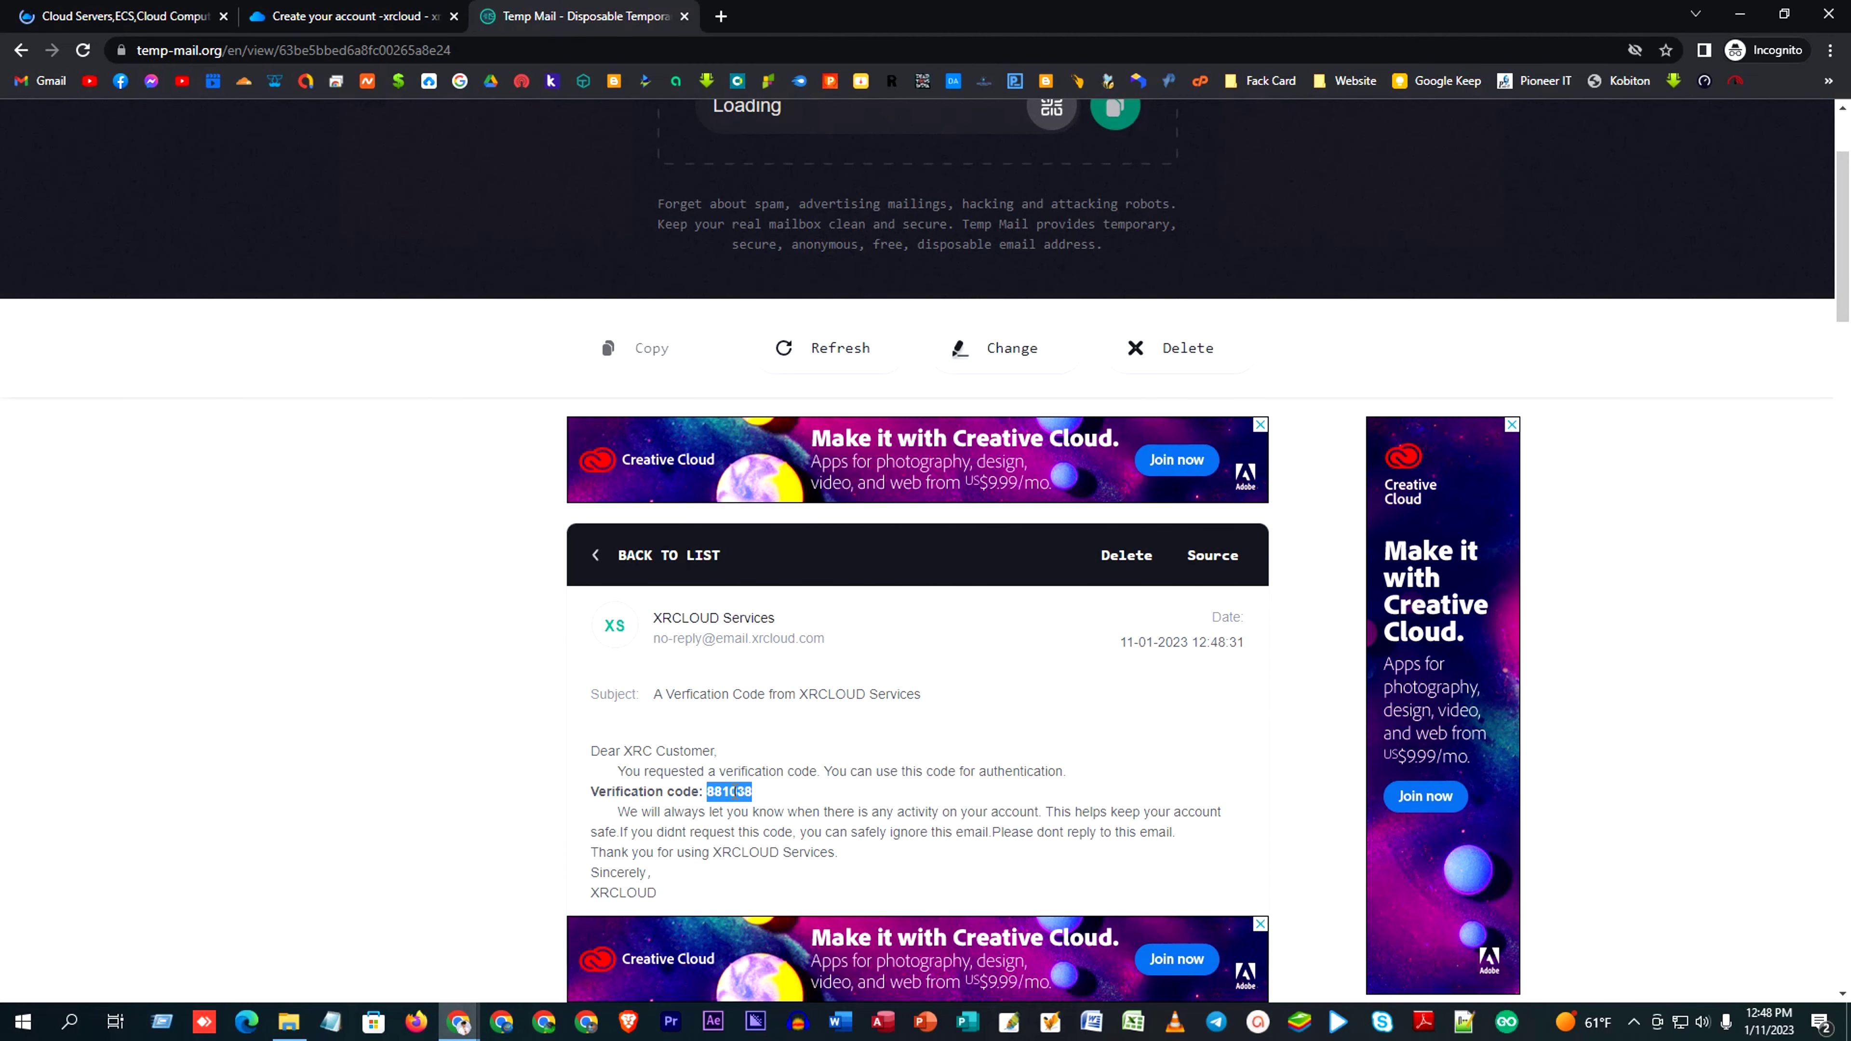
# Step: Enter the emailed verification code in the XRCLOUD sign-up form and submit the registration
pyautogui.click(324, 15)
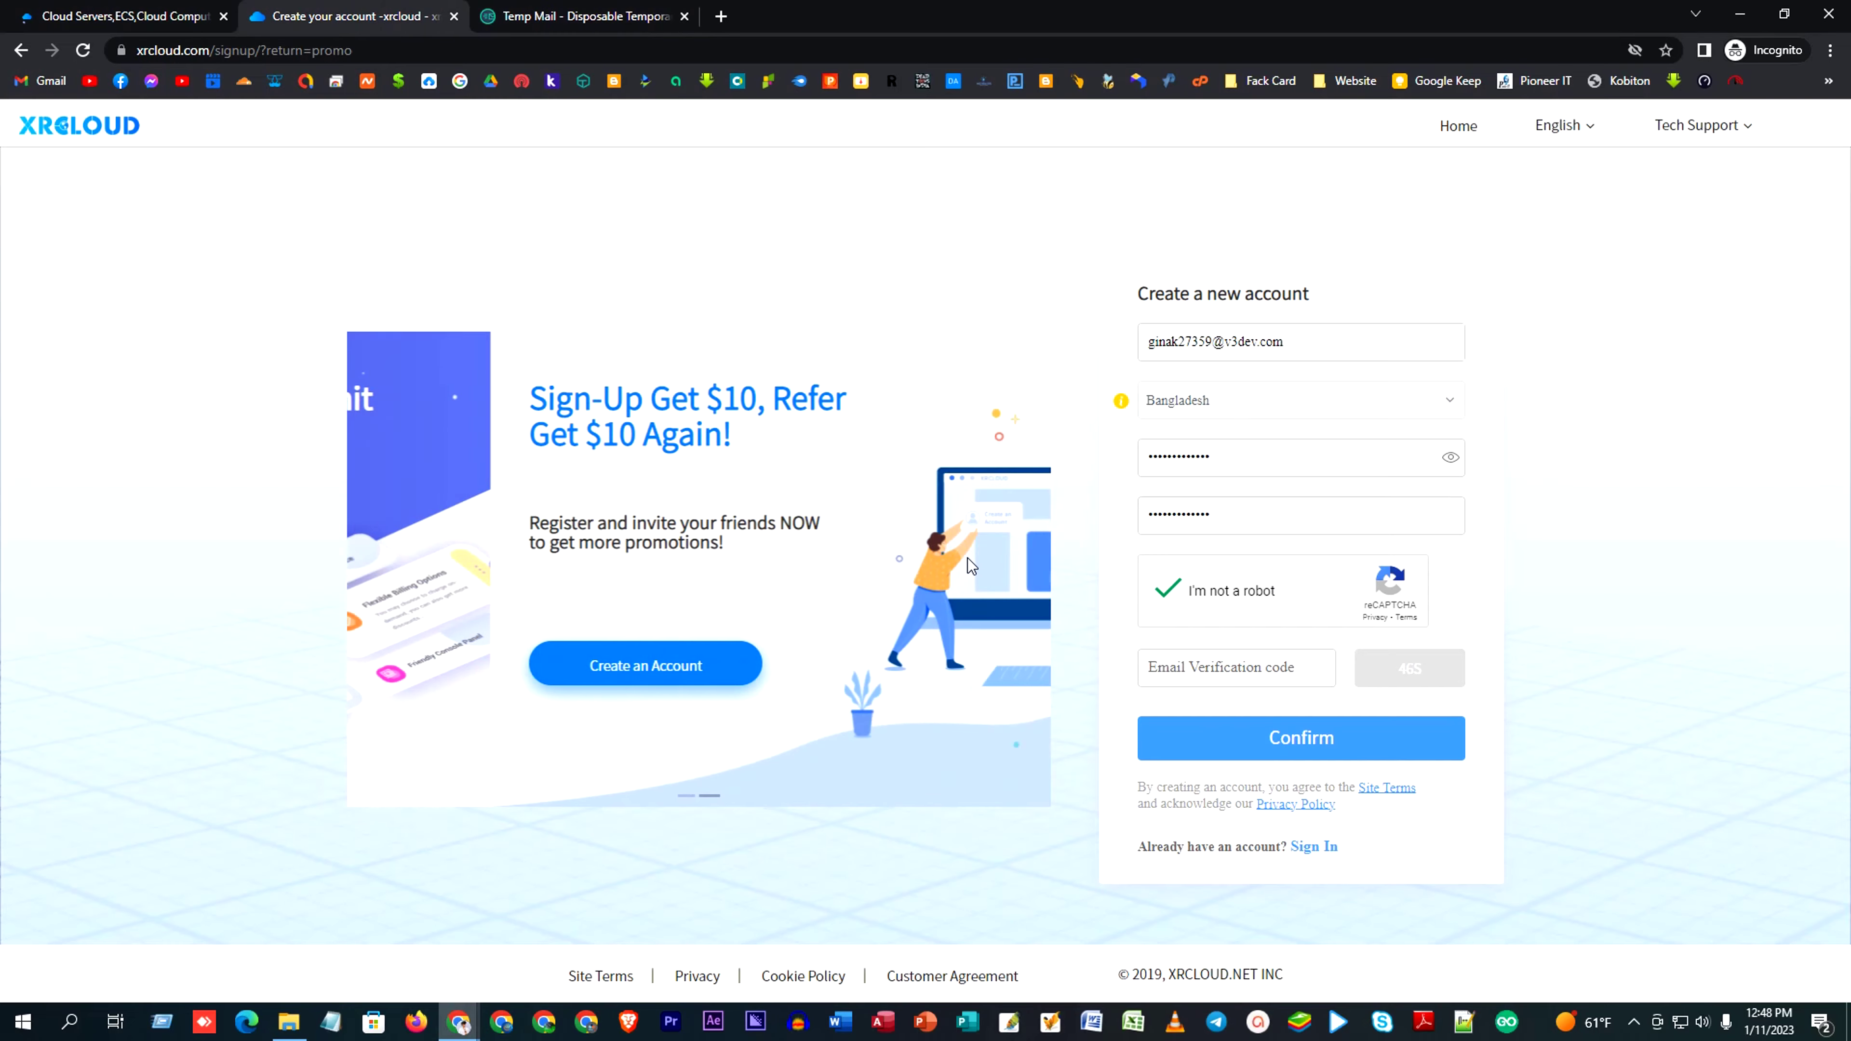
pyautogui.click(1225, 675)
pyautogui.hotkey('ctrl', 'v')
pyautogui.click(1284, 735)
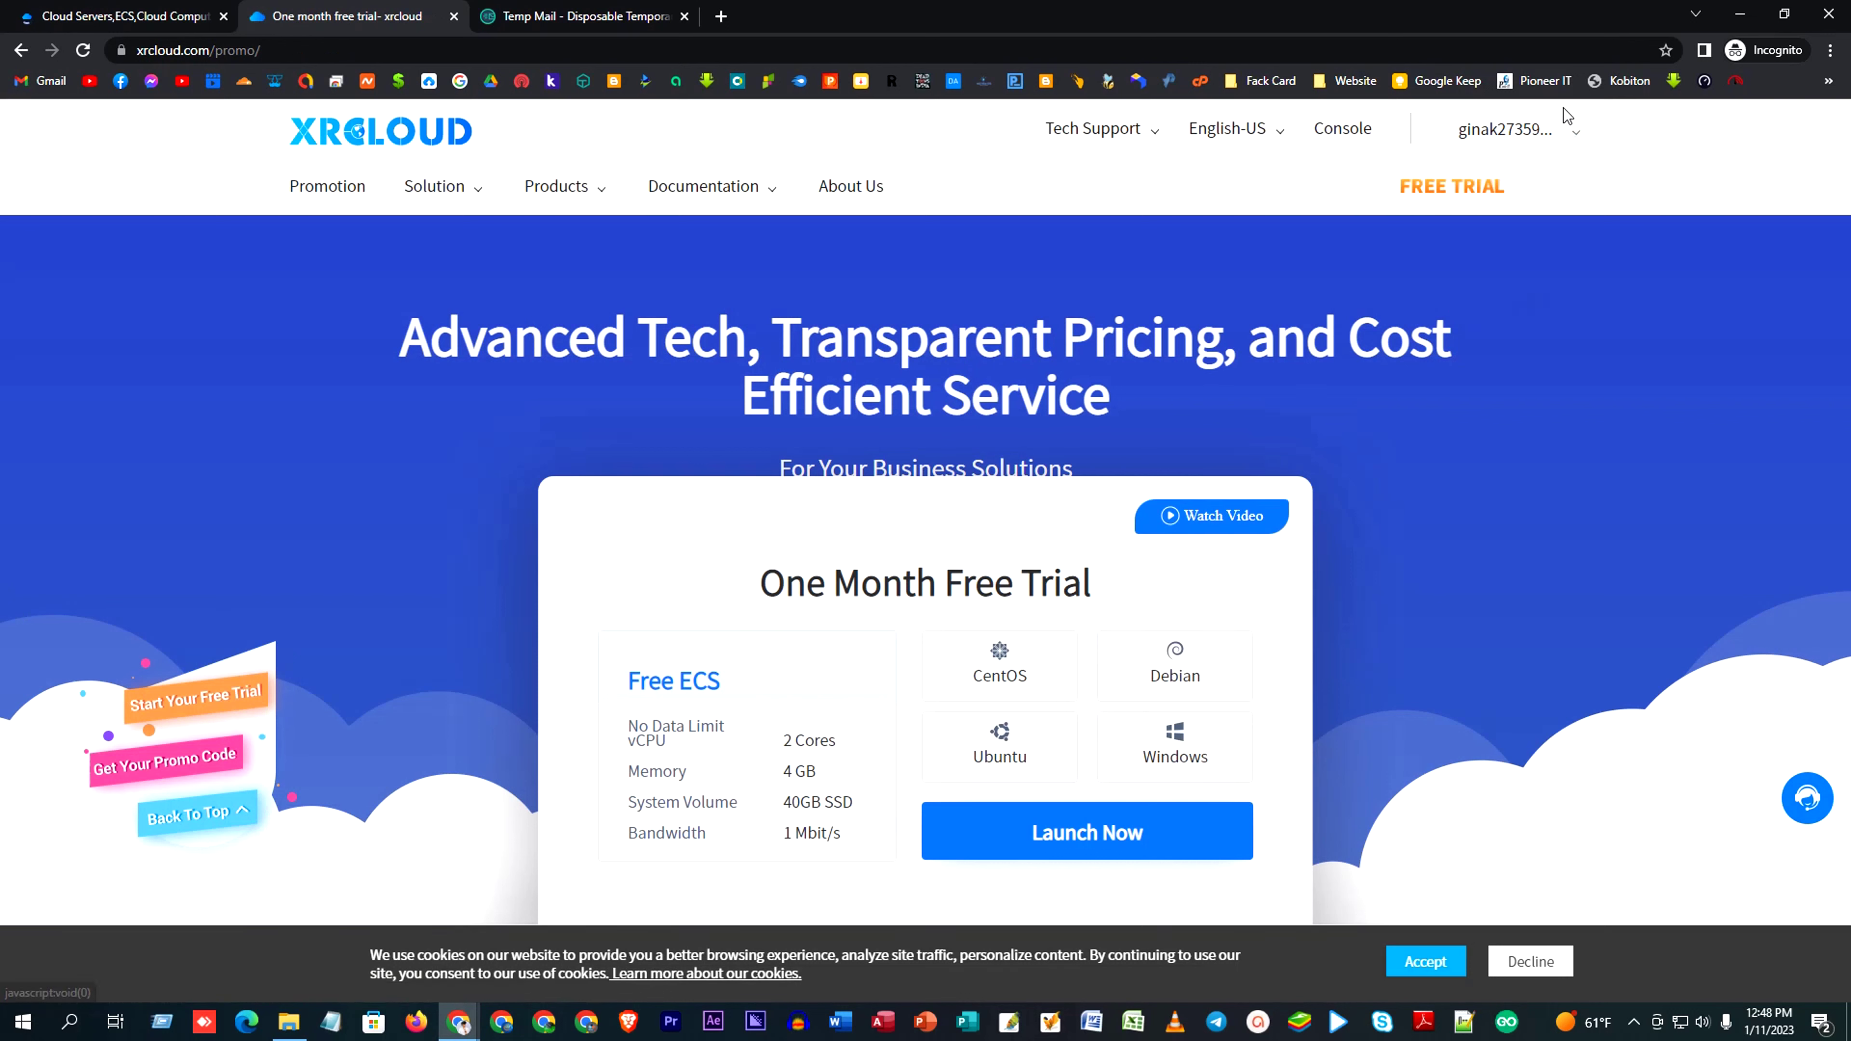
# Step: Launch the one-month free ECS trial and choose Elastic Compute Service as the server
pyautogui.scroll(-4, 562, 563)
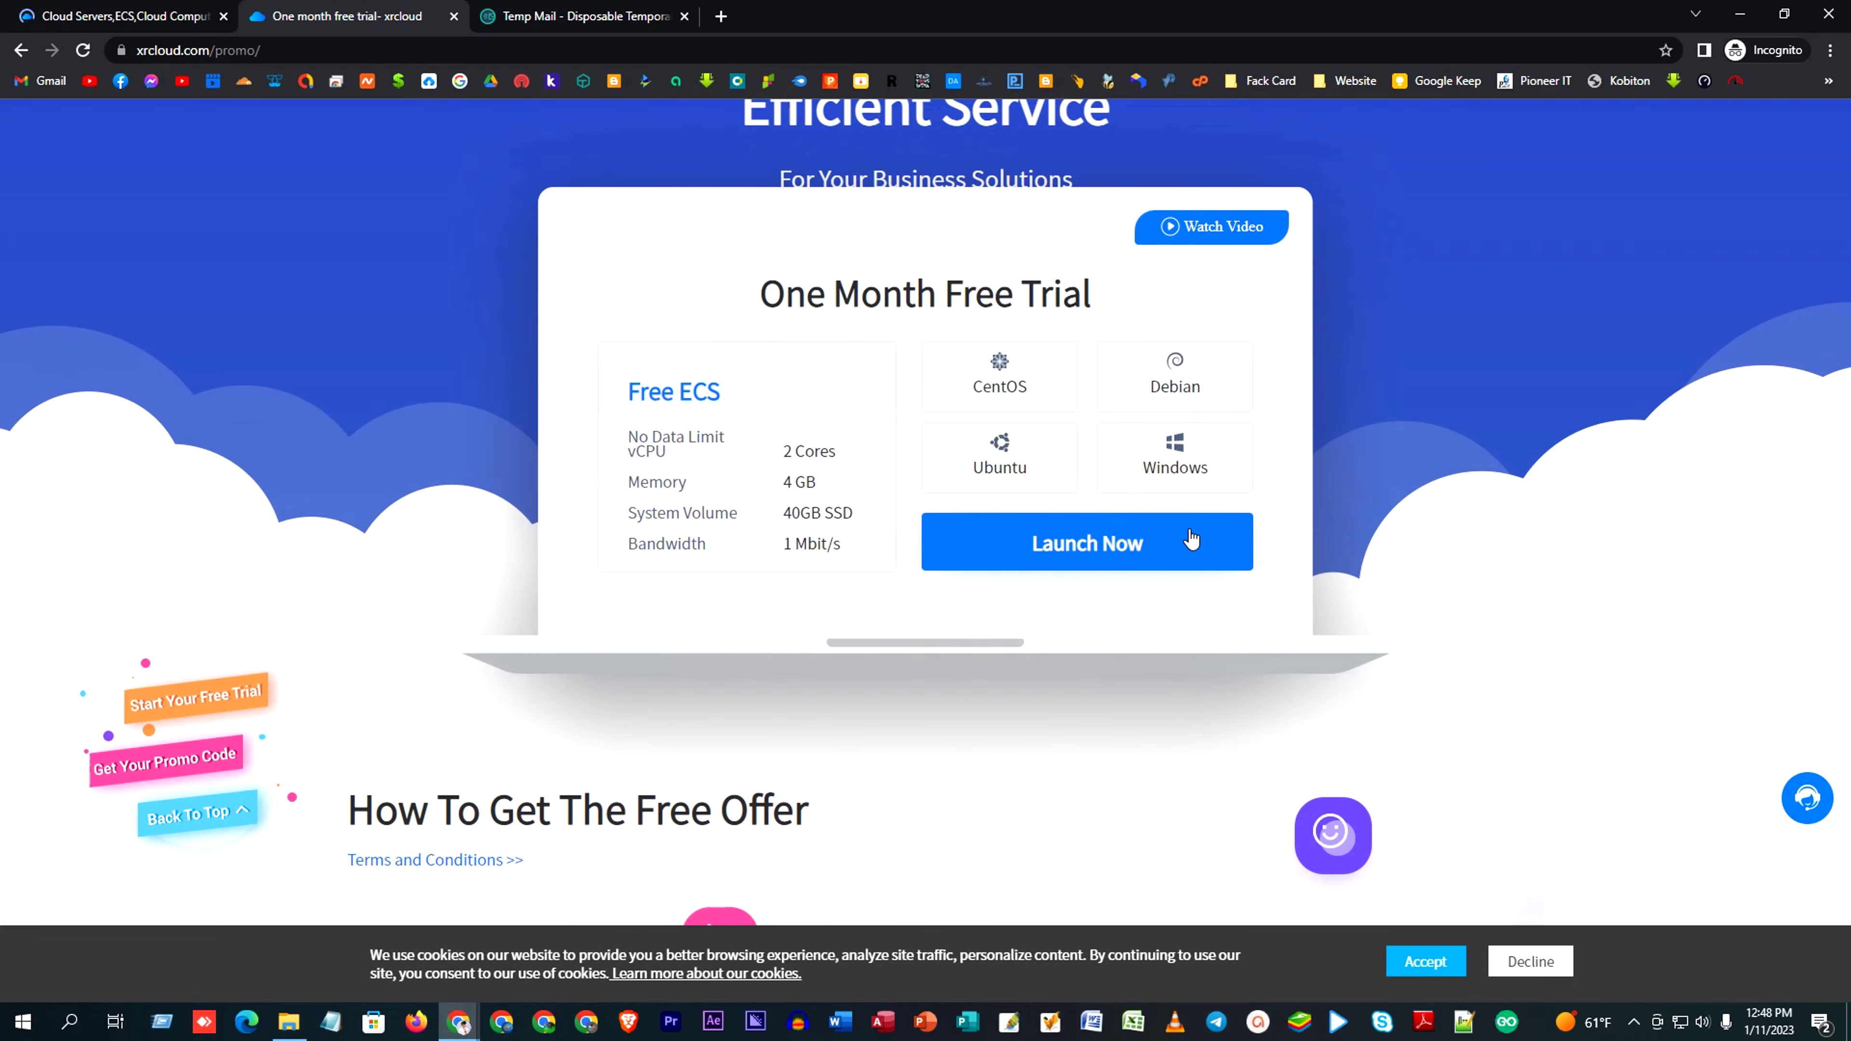
pyautogui.click(1102, 545)
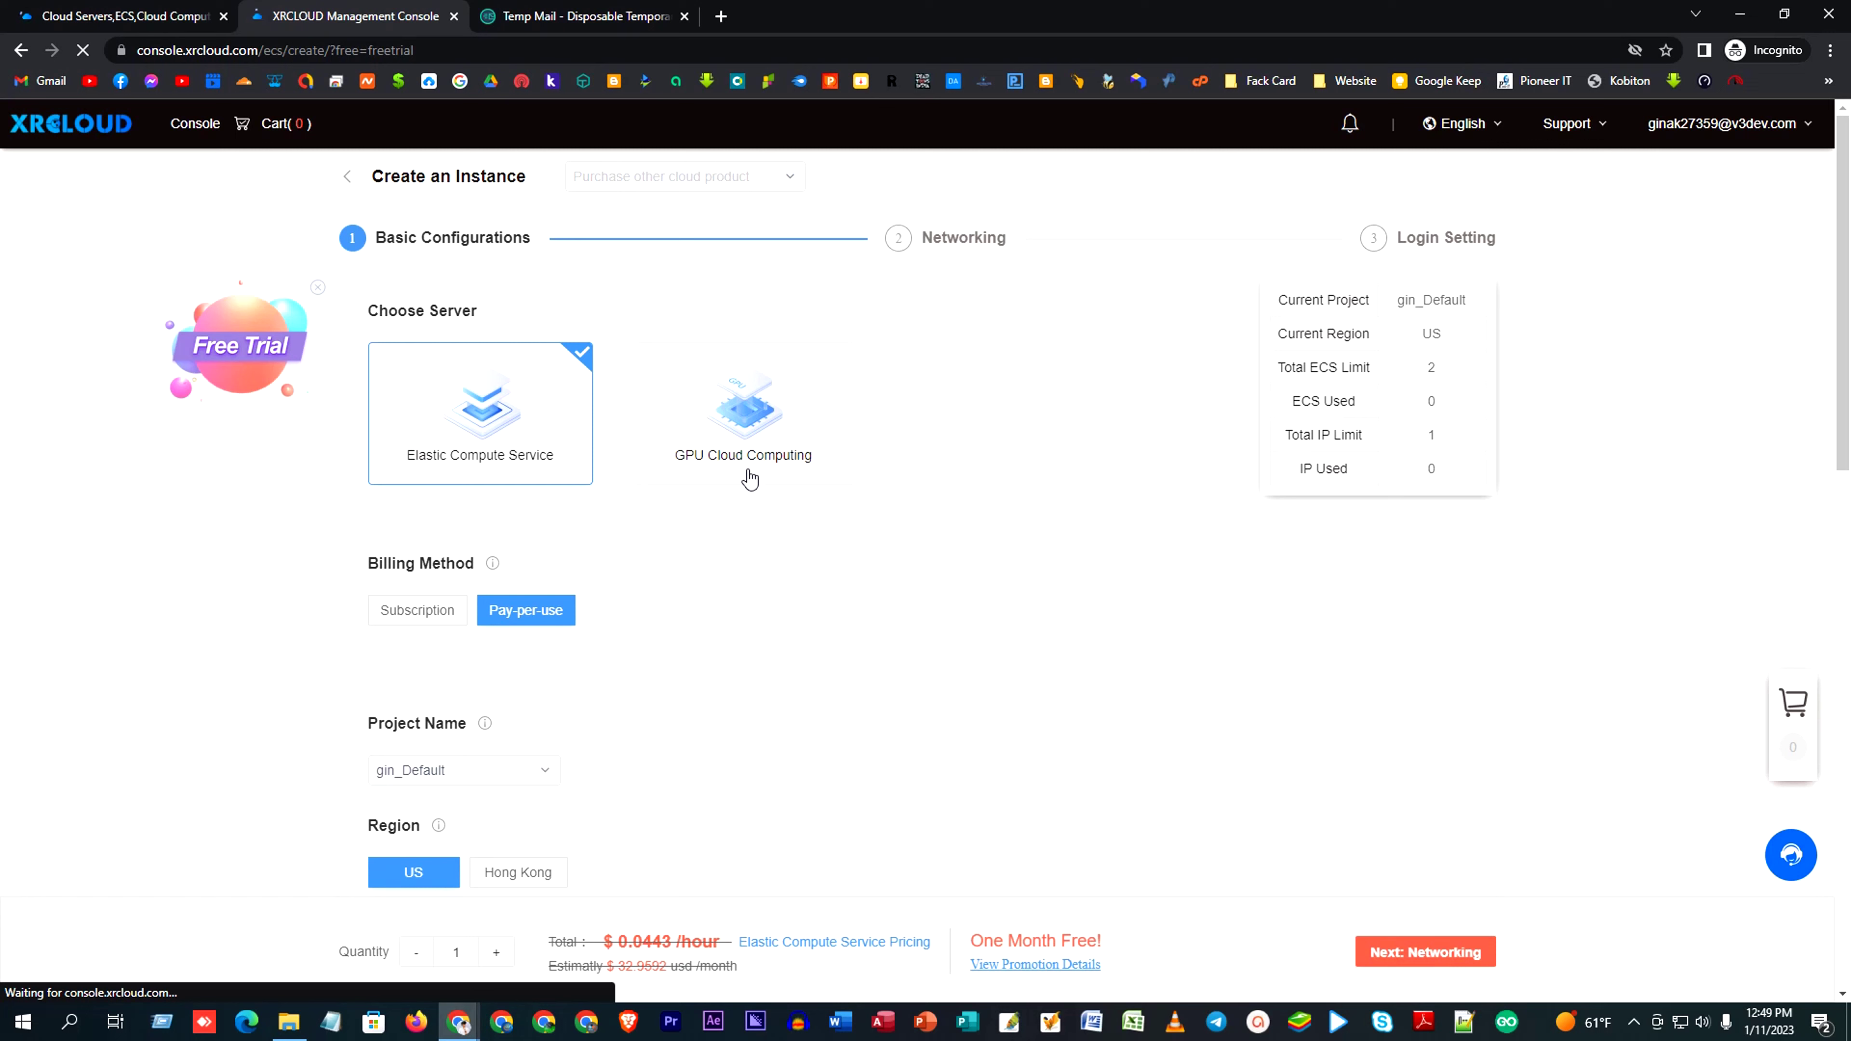
pyautogui.click(779, 410)
pyautogui.click(541, 418)
# Step: Choose the windows2019-datacenter public image with the BYOL license for the instance
pyautogui.scroll(-10, 599, 550)
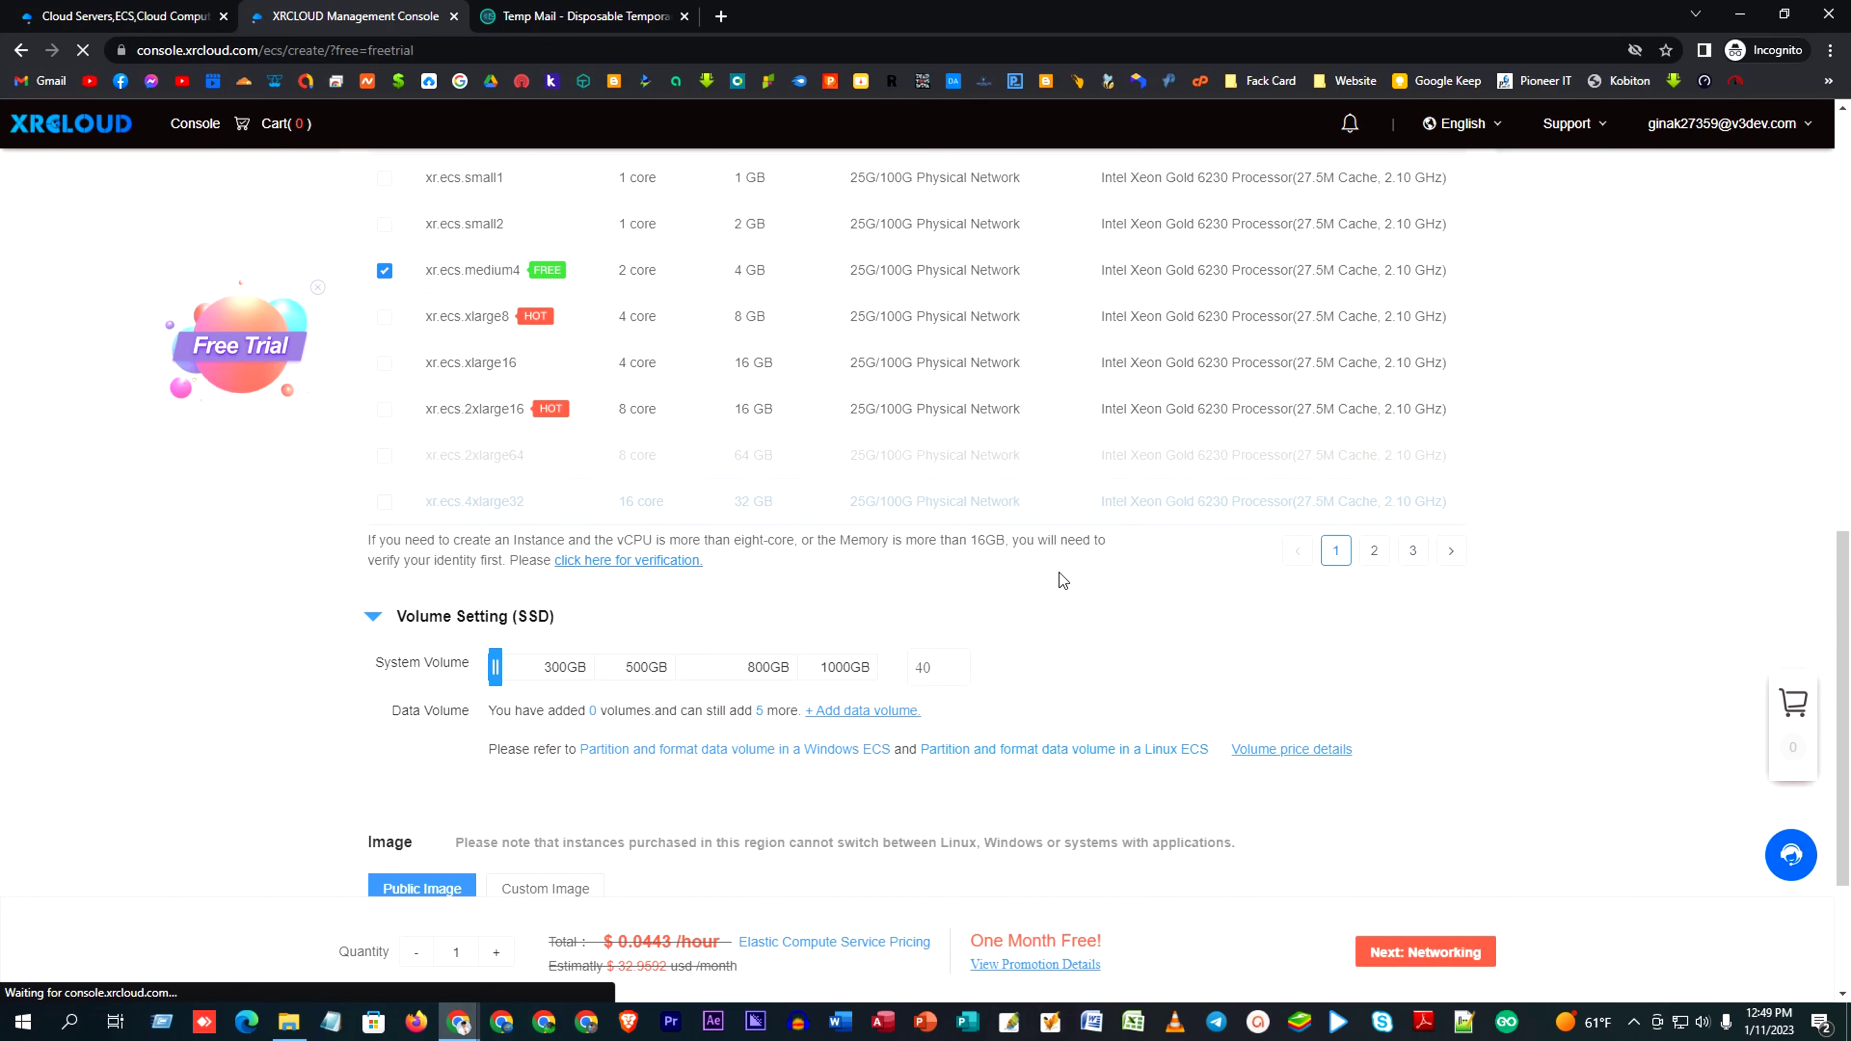
pyautogui.scroll(-3, 889, 636)
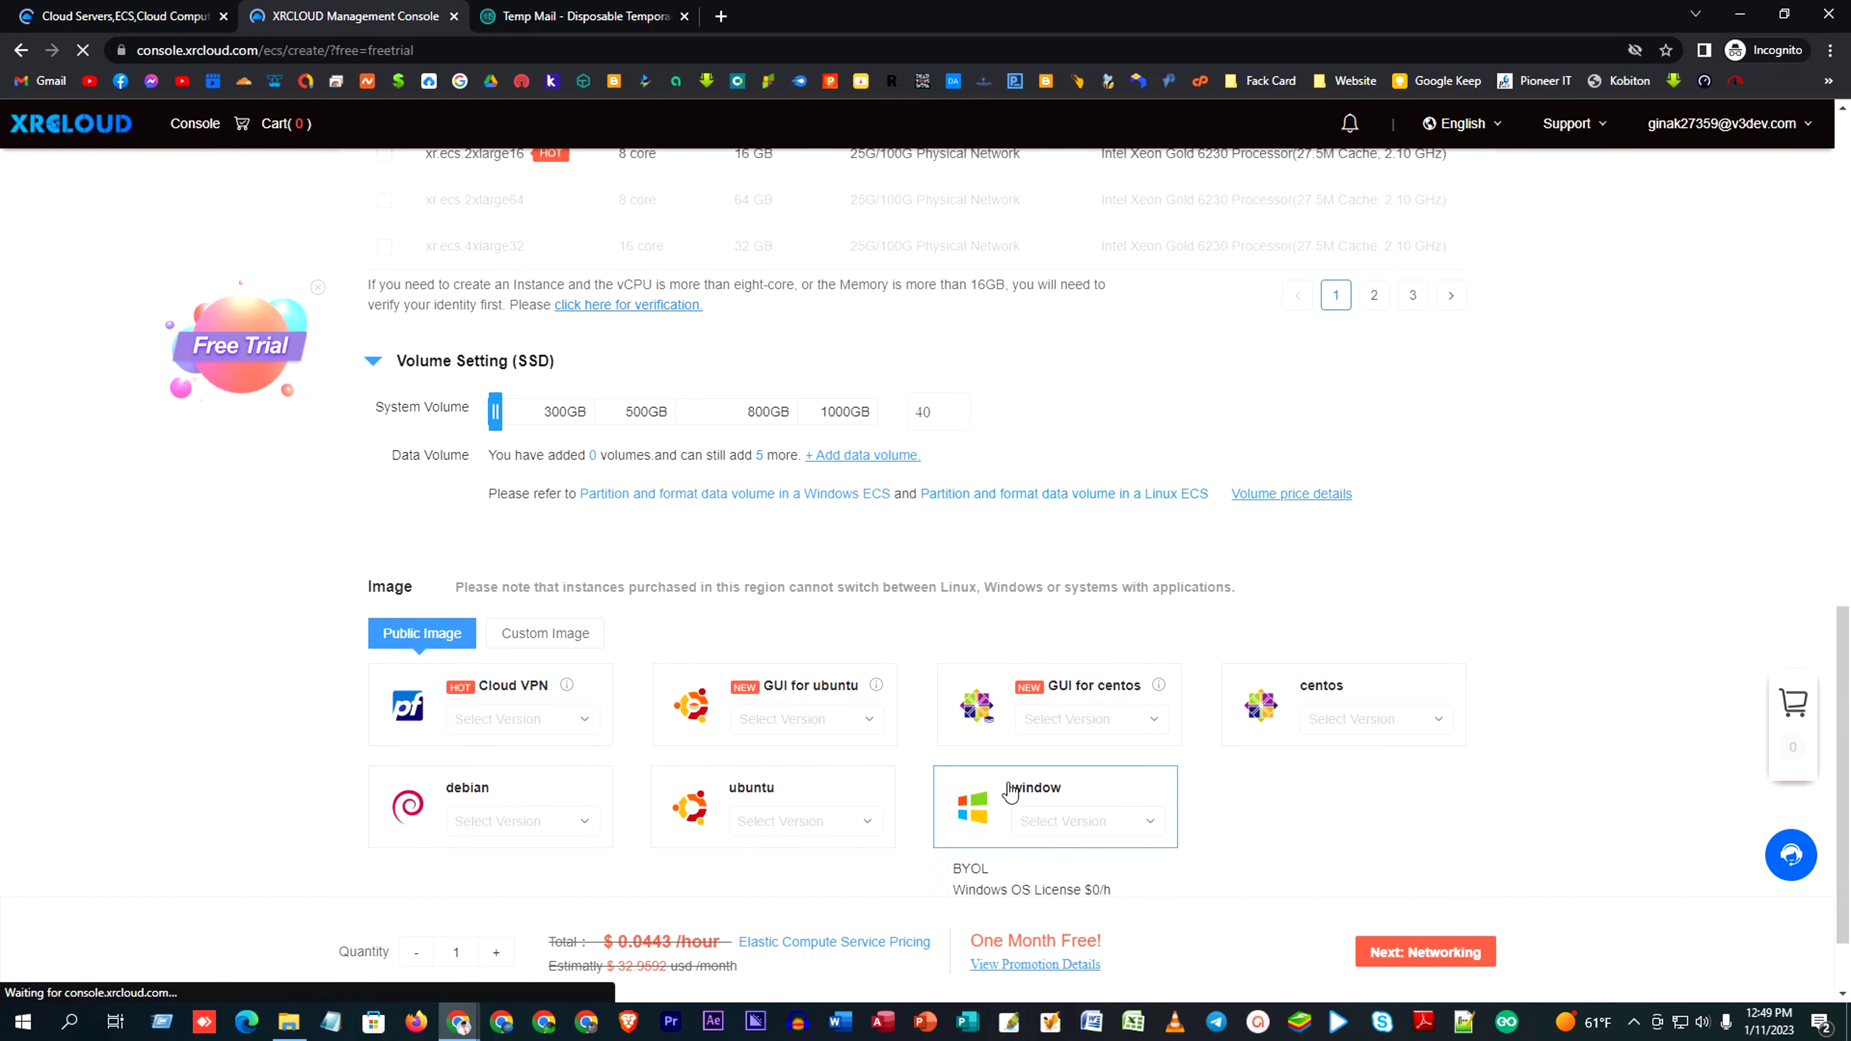
pyautogui.click(1127, 824)
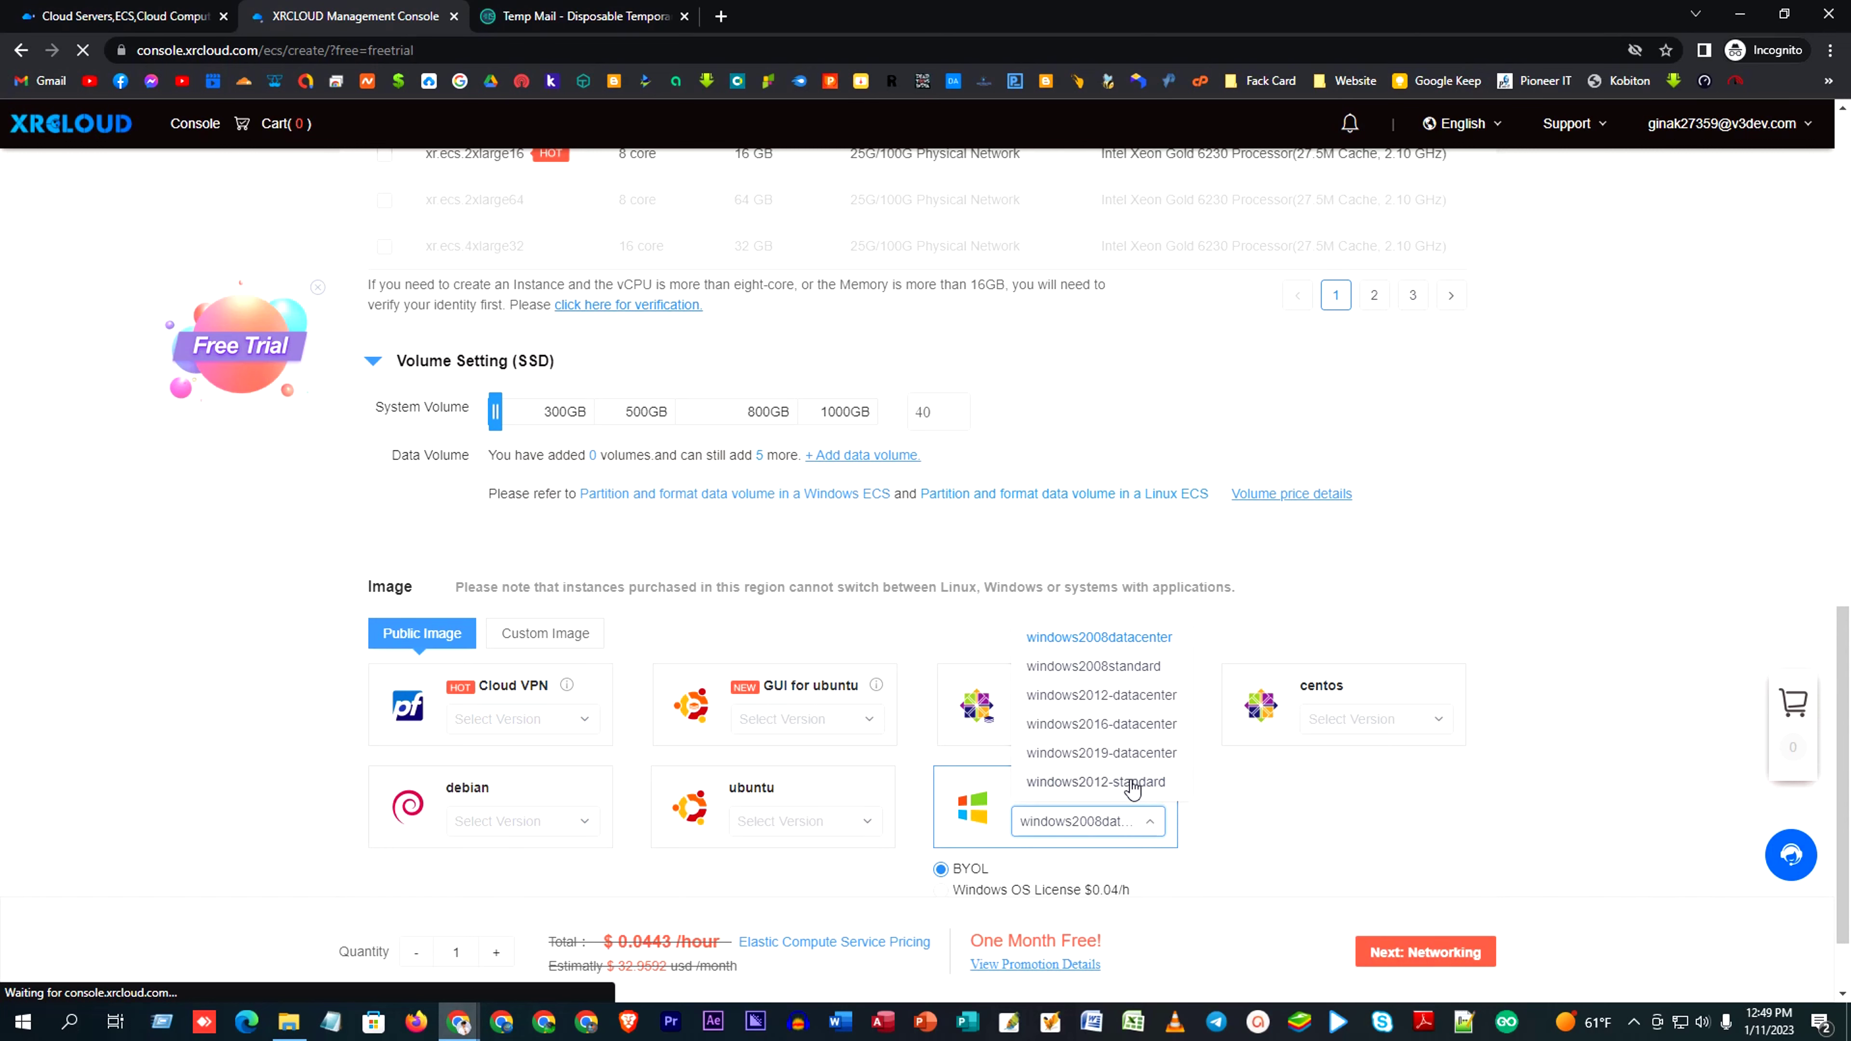
pyautogui.click(1103, 754)
pyautogui.scroll(-1, 967, 815)
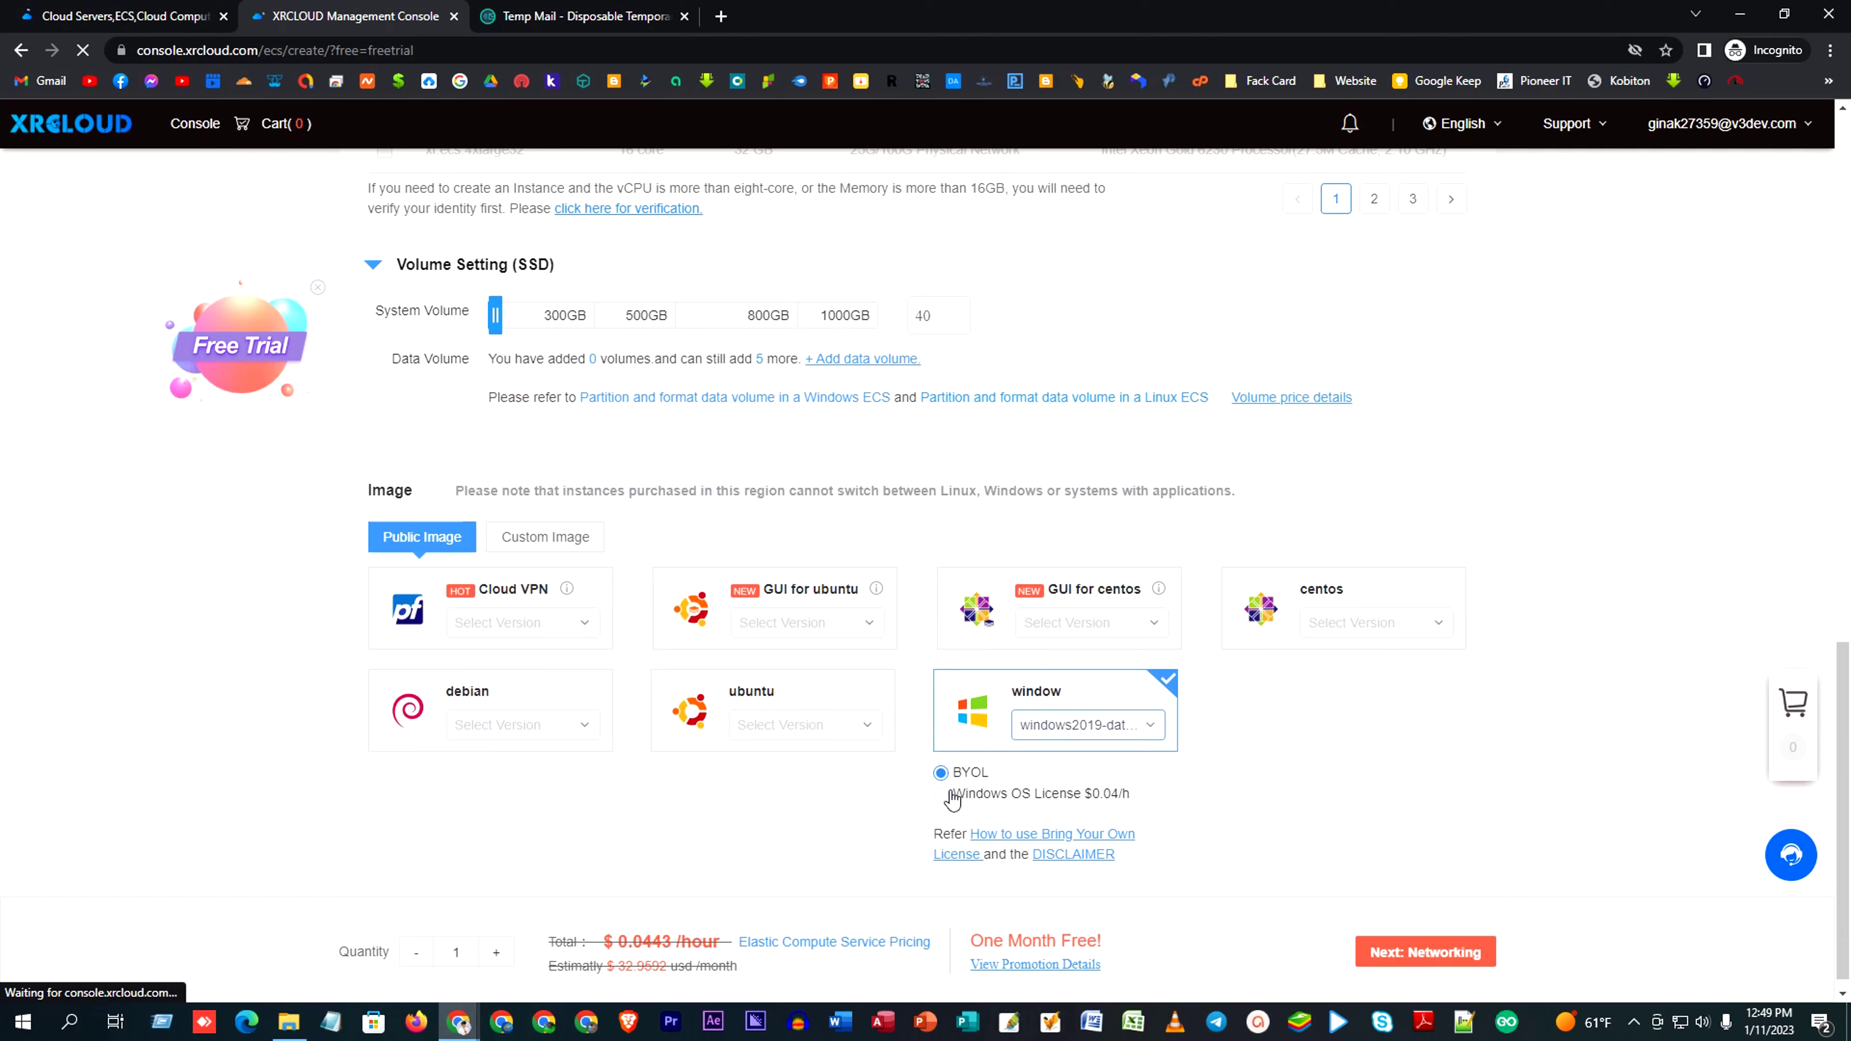
pyautogui.click(953, 798)
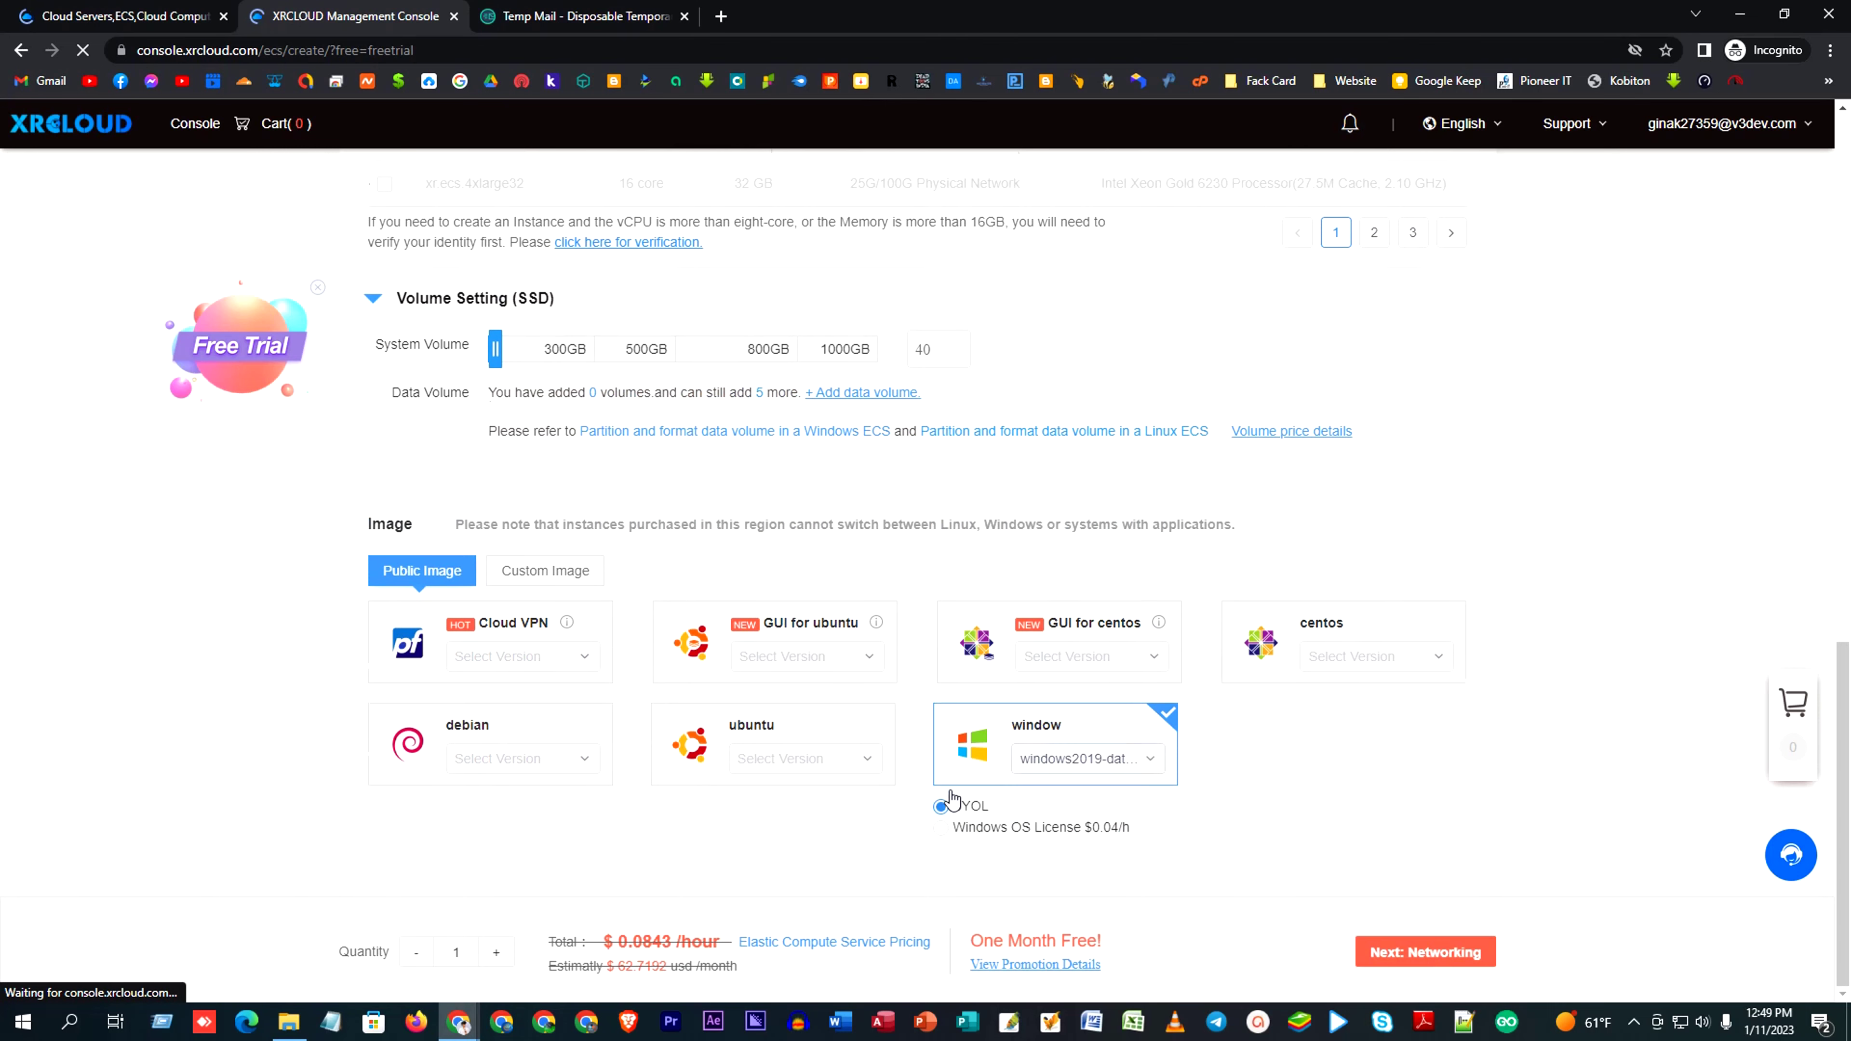
# Step: Accept the default networking configuration and proceed to the instance's login settings
pyautogui.click(1424, 952)
pyautogui.scroll(-1, 722, 562)
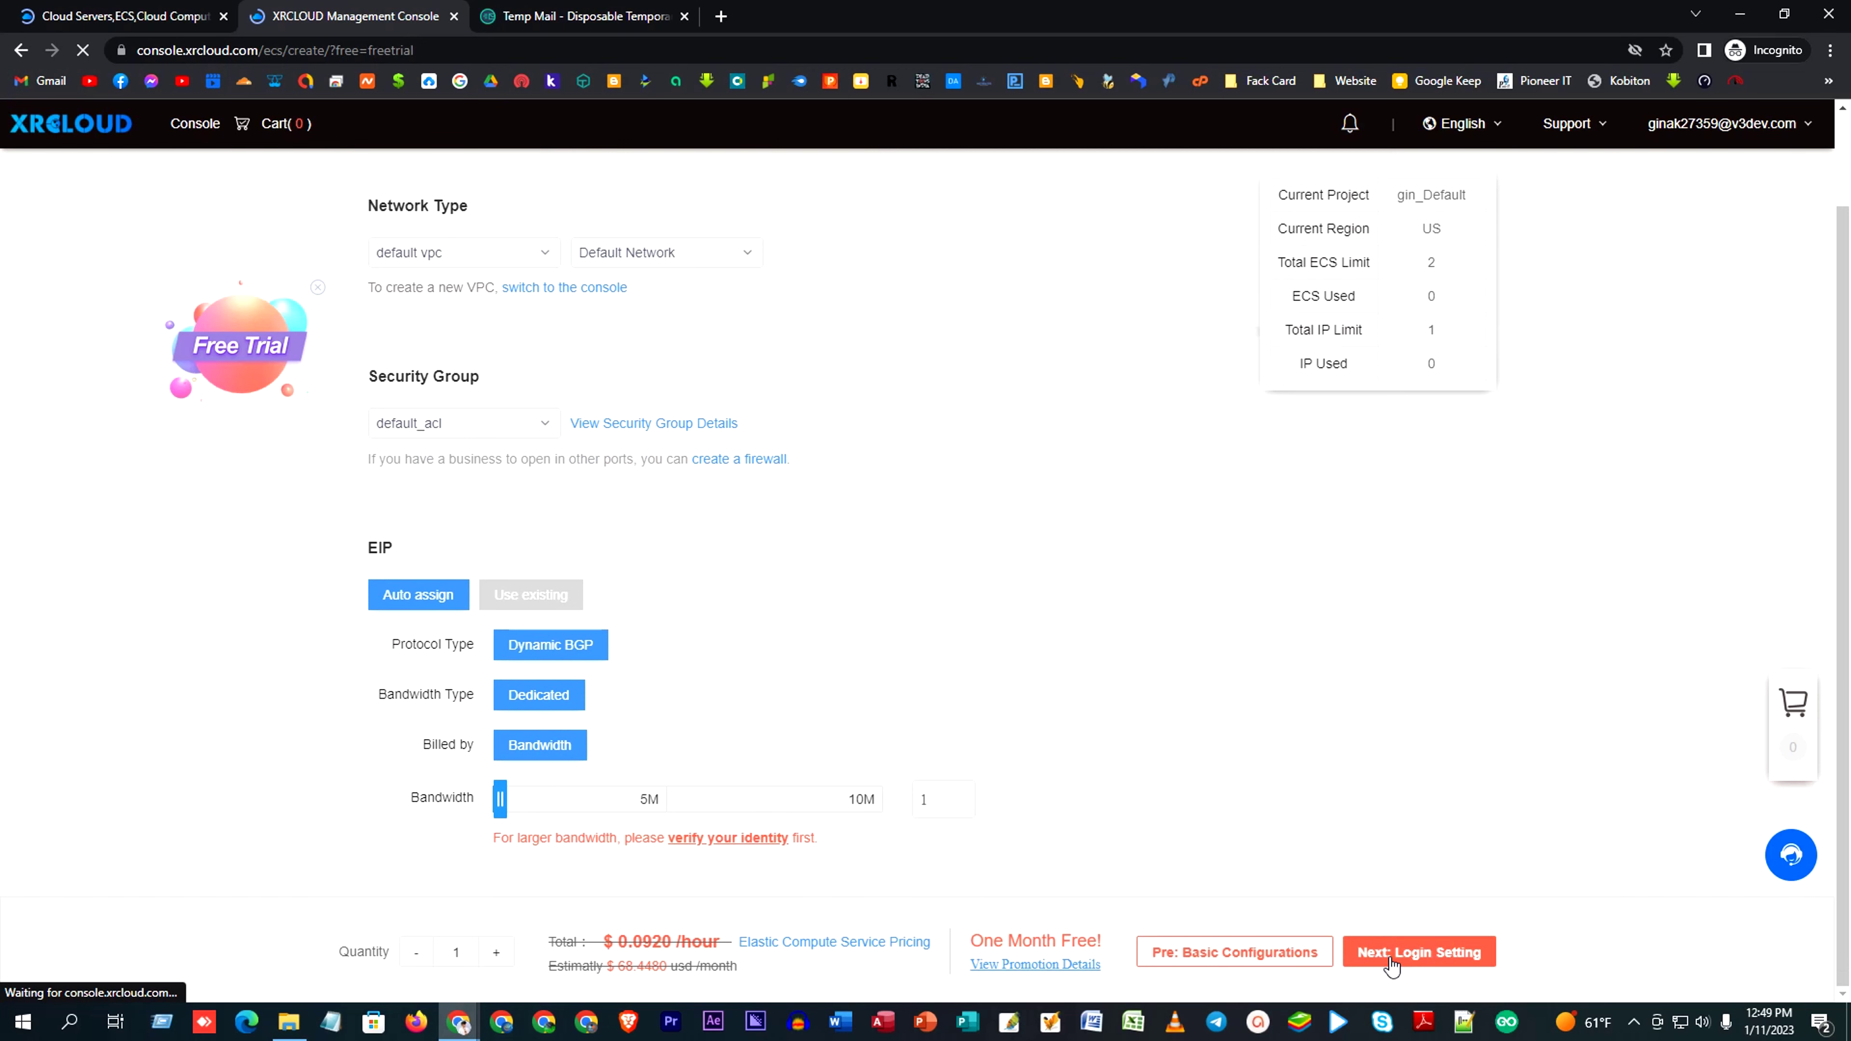
pyautogui.click(1411, 960)
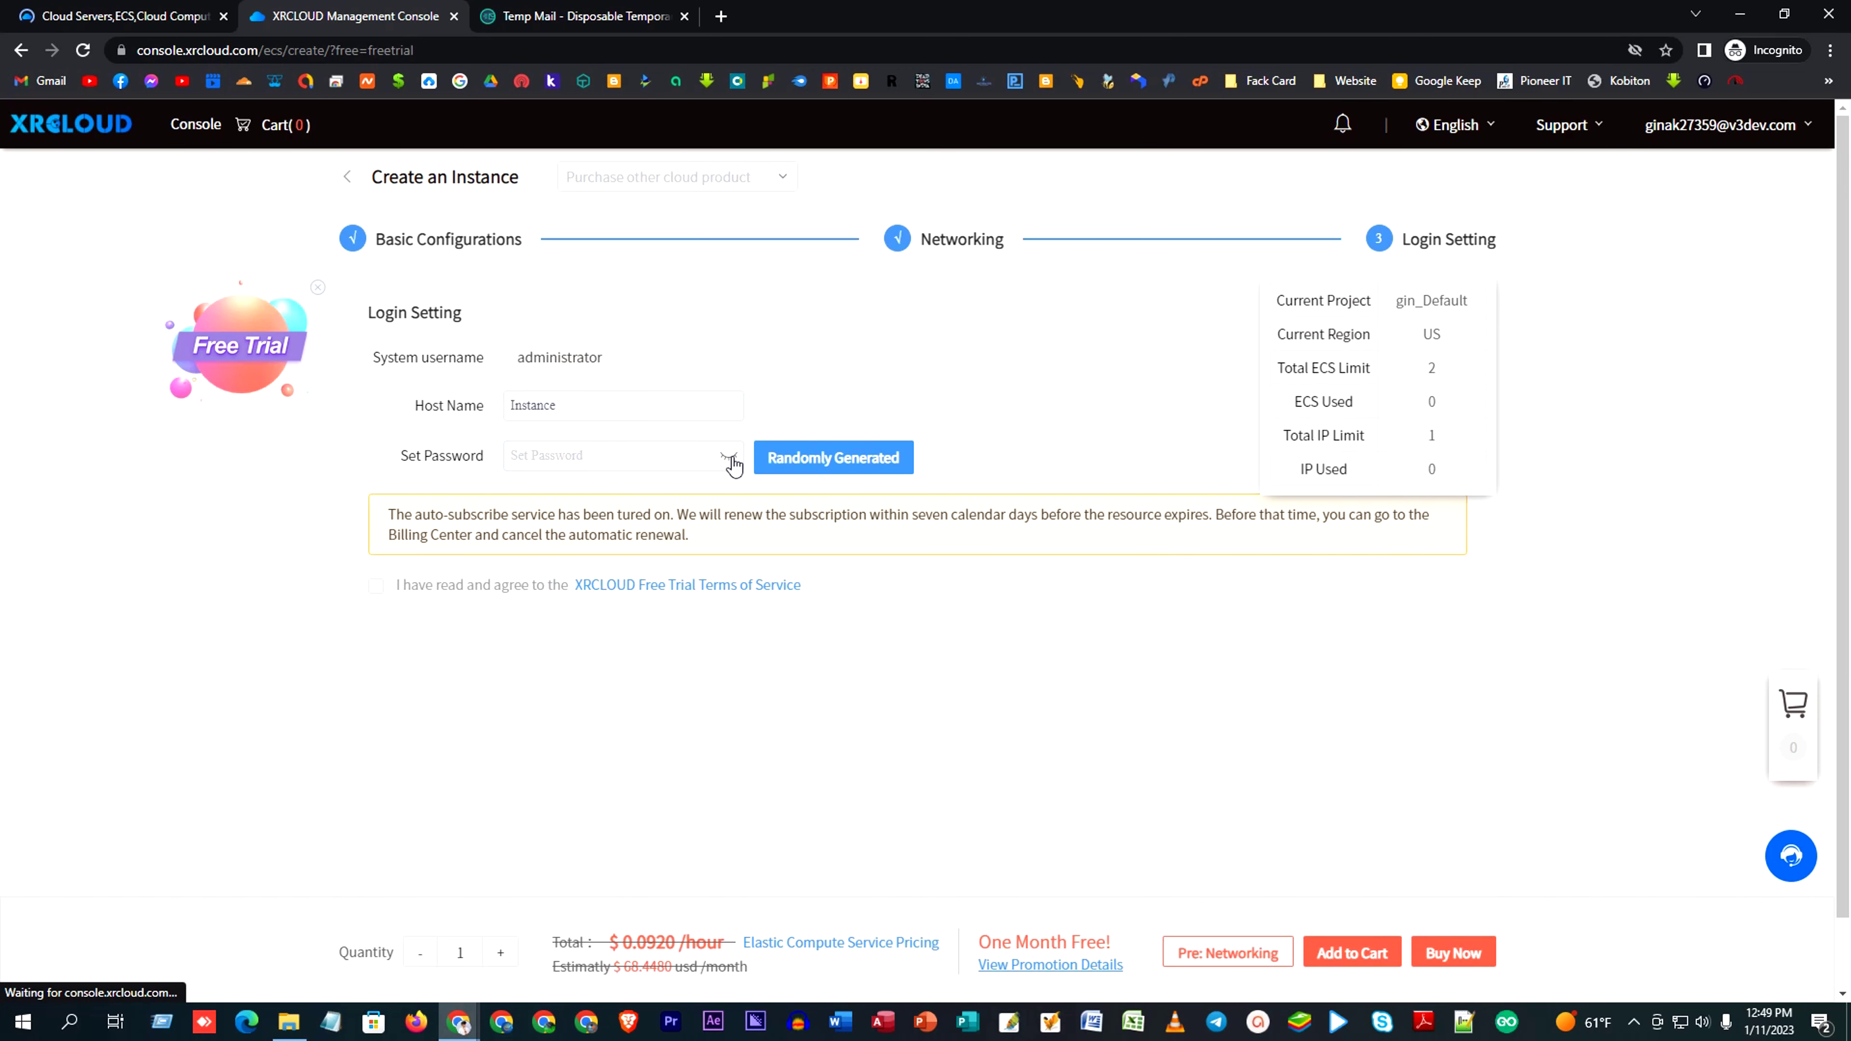
# Step: Randomly generate the instance's administrator password, regenerating it until a short one is produced
pyautogui.click(875, 464)
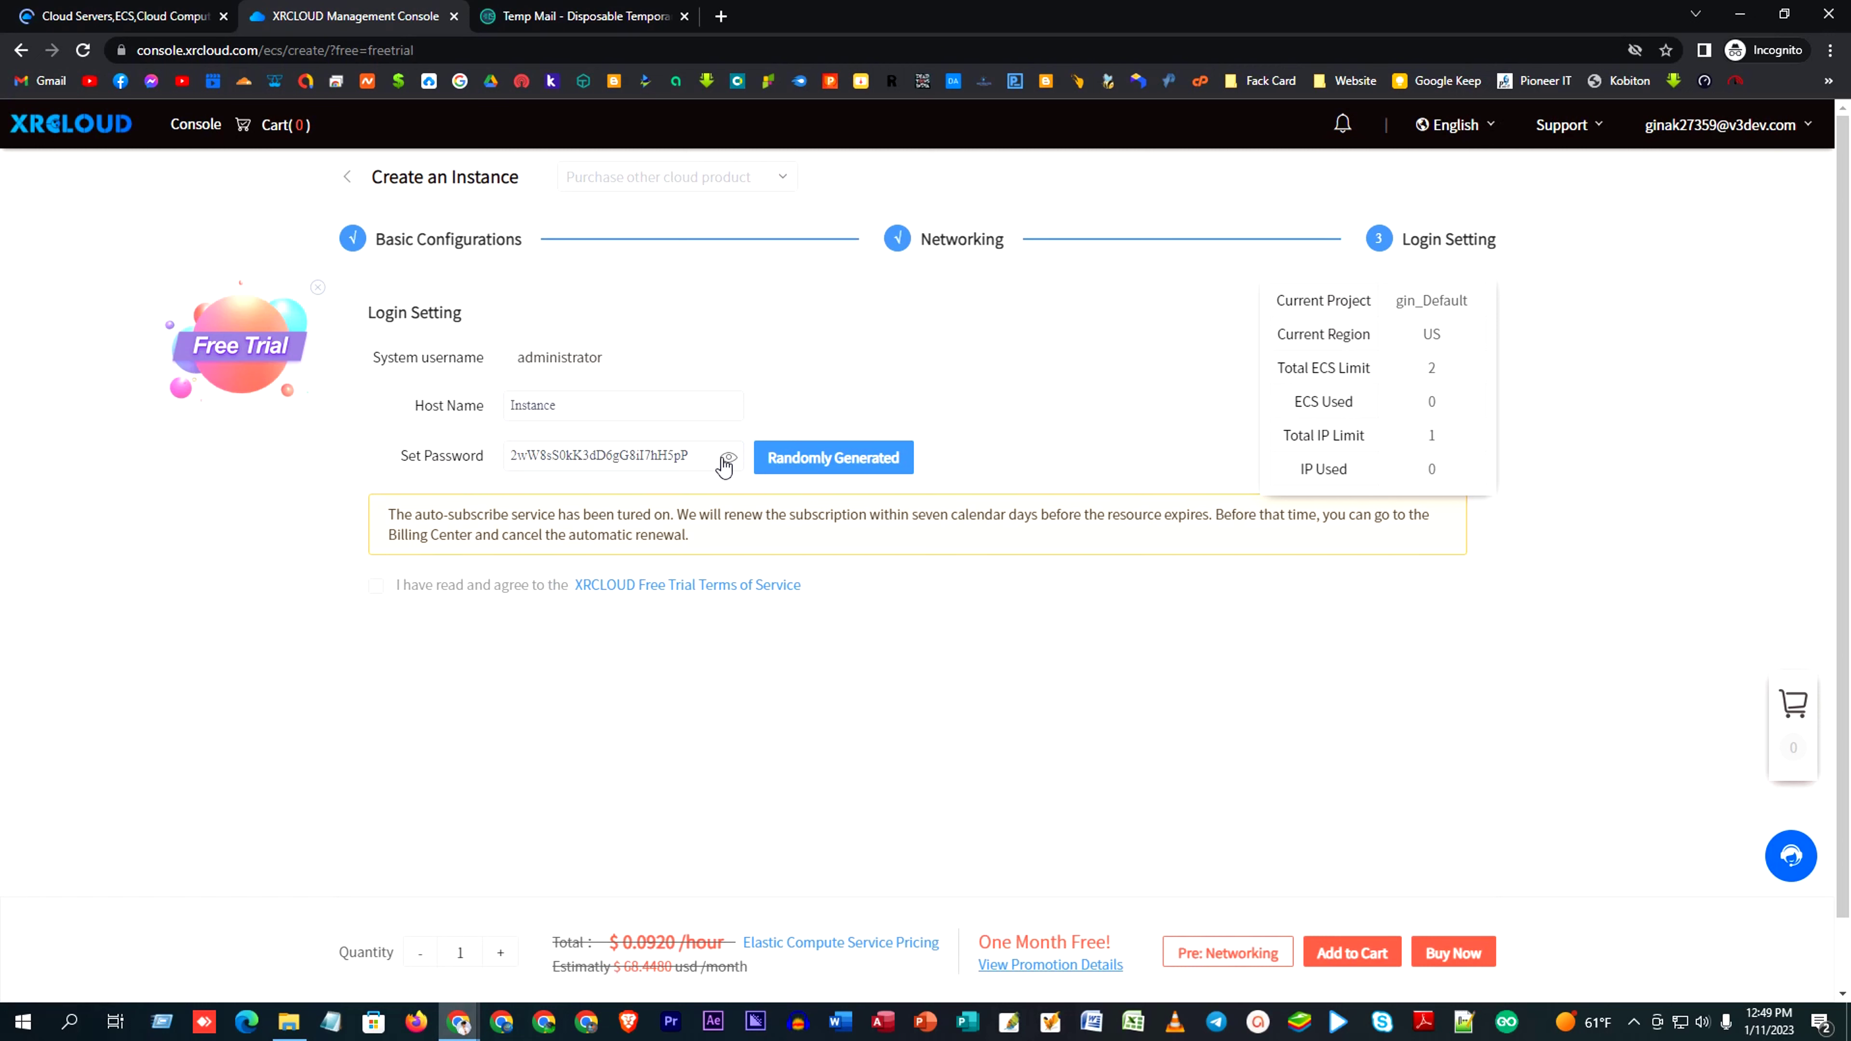
pyautogui.click(825, 460)
pyautogui.click(823, 459)
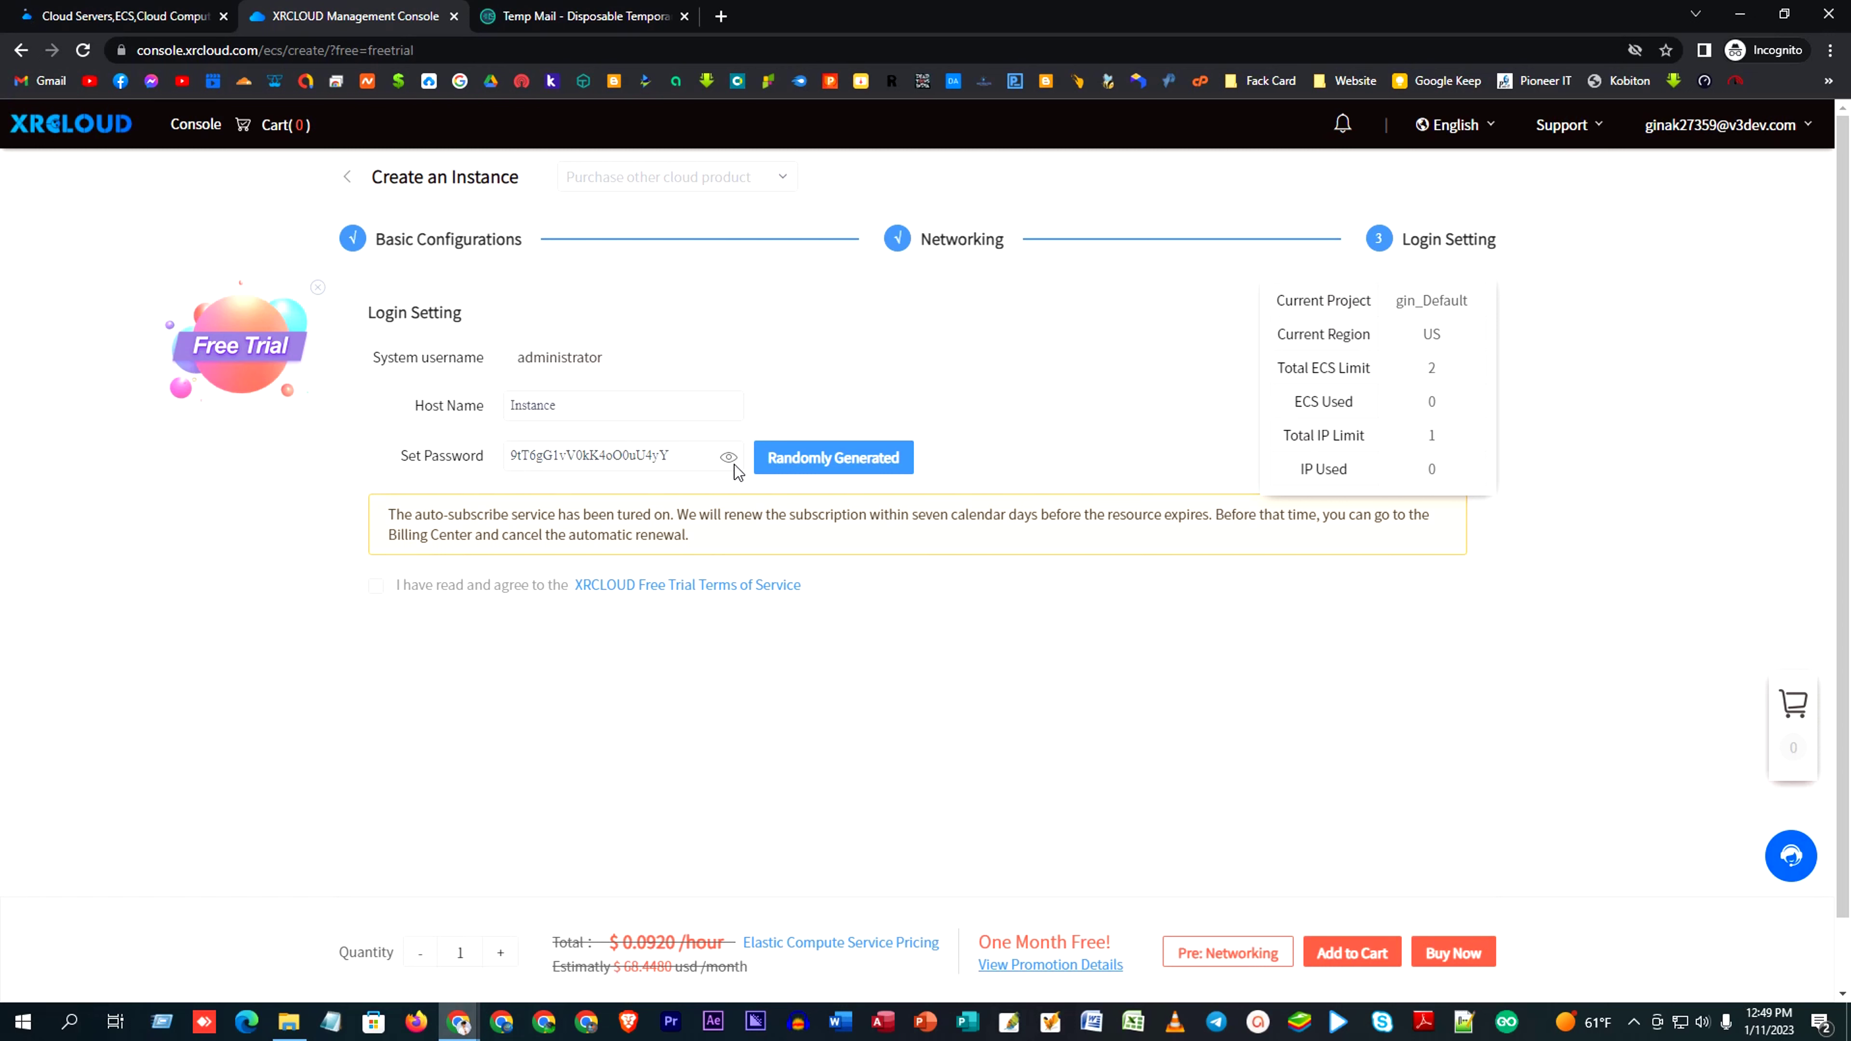
pyautogui.click(820, 464)
pyautogui.click(836, 464)
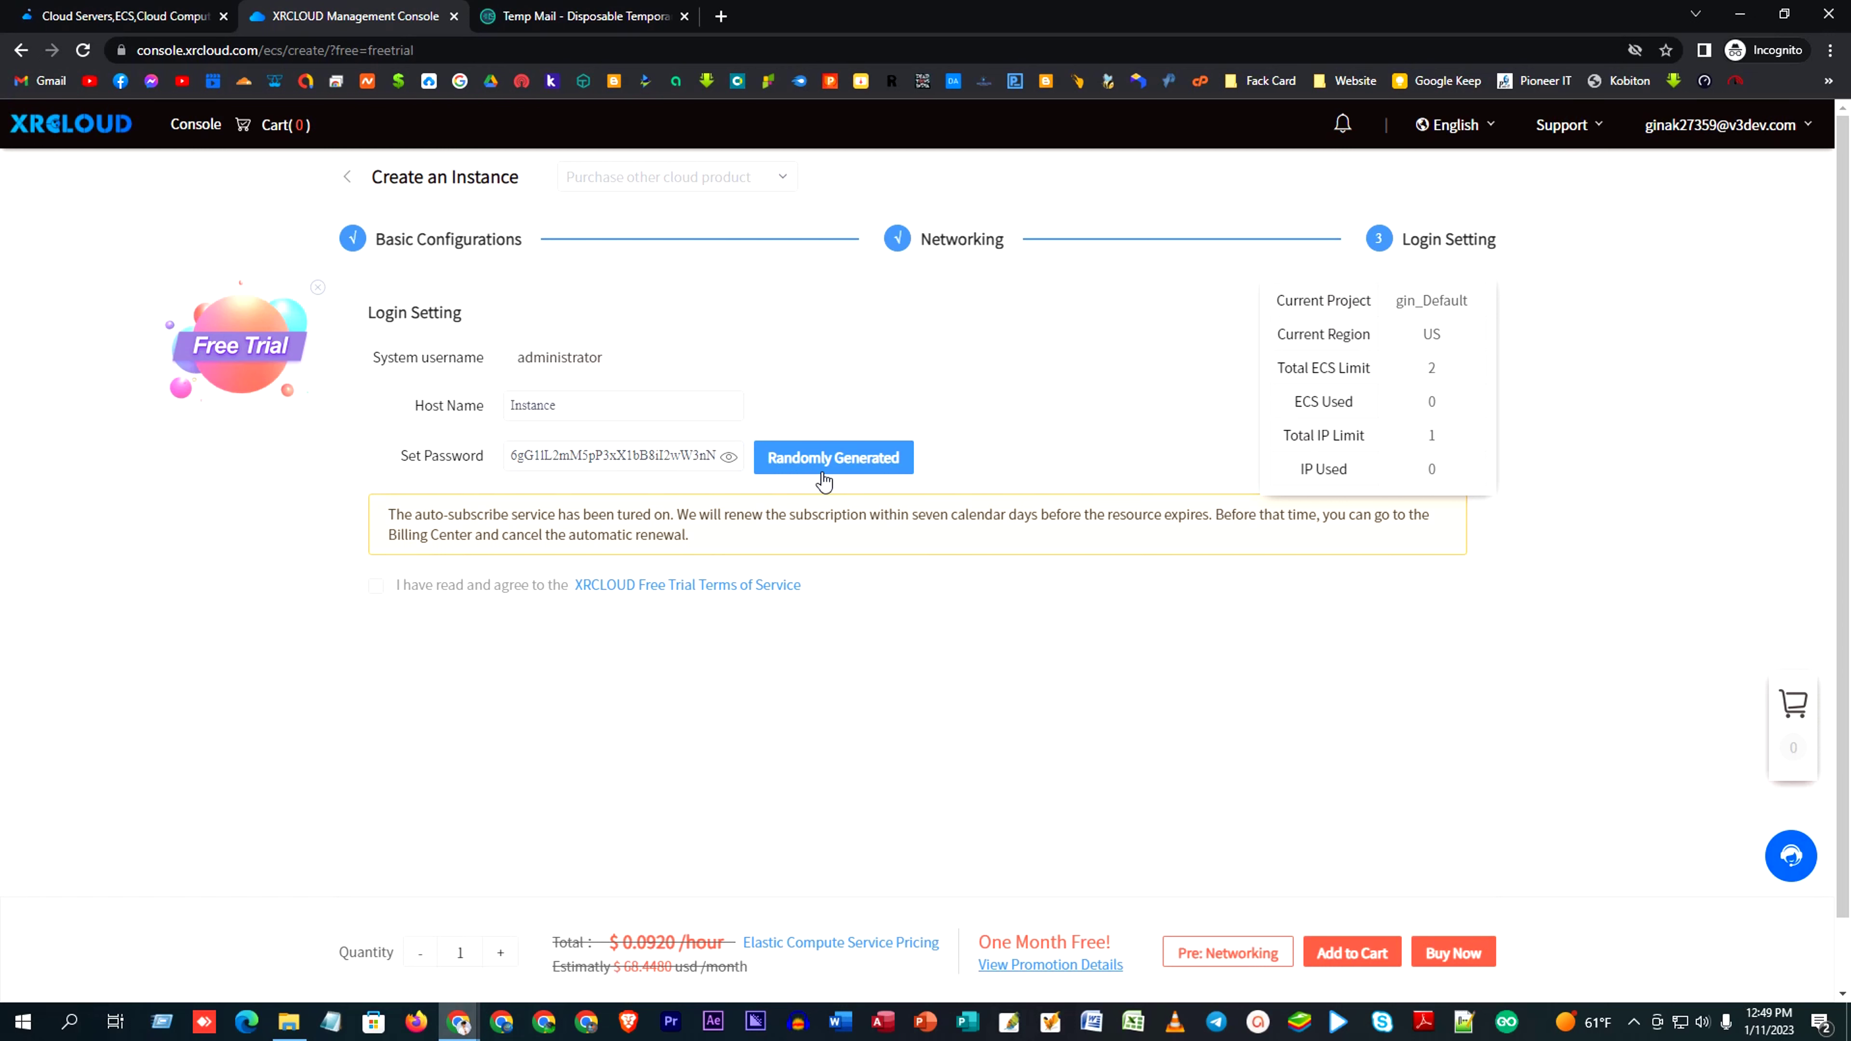
pyautogui.click(777, 469)
pyautogui.click(799, 466)
# Step: Copy the generated instance password into a blank Notepad document
pyautogui.moveTo(626, 456); pyautogui.dragTo(421, 455)
pyautogui.hotkey('ctrl', 'c')
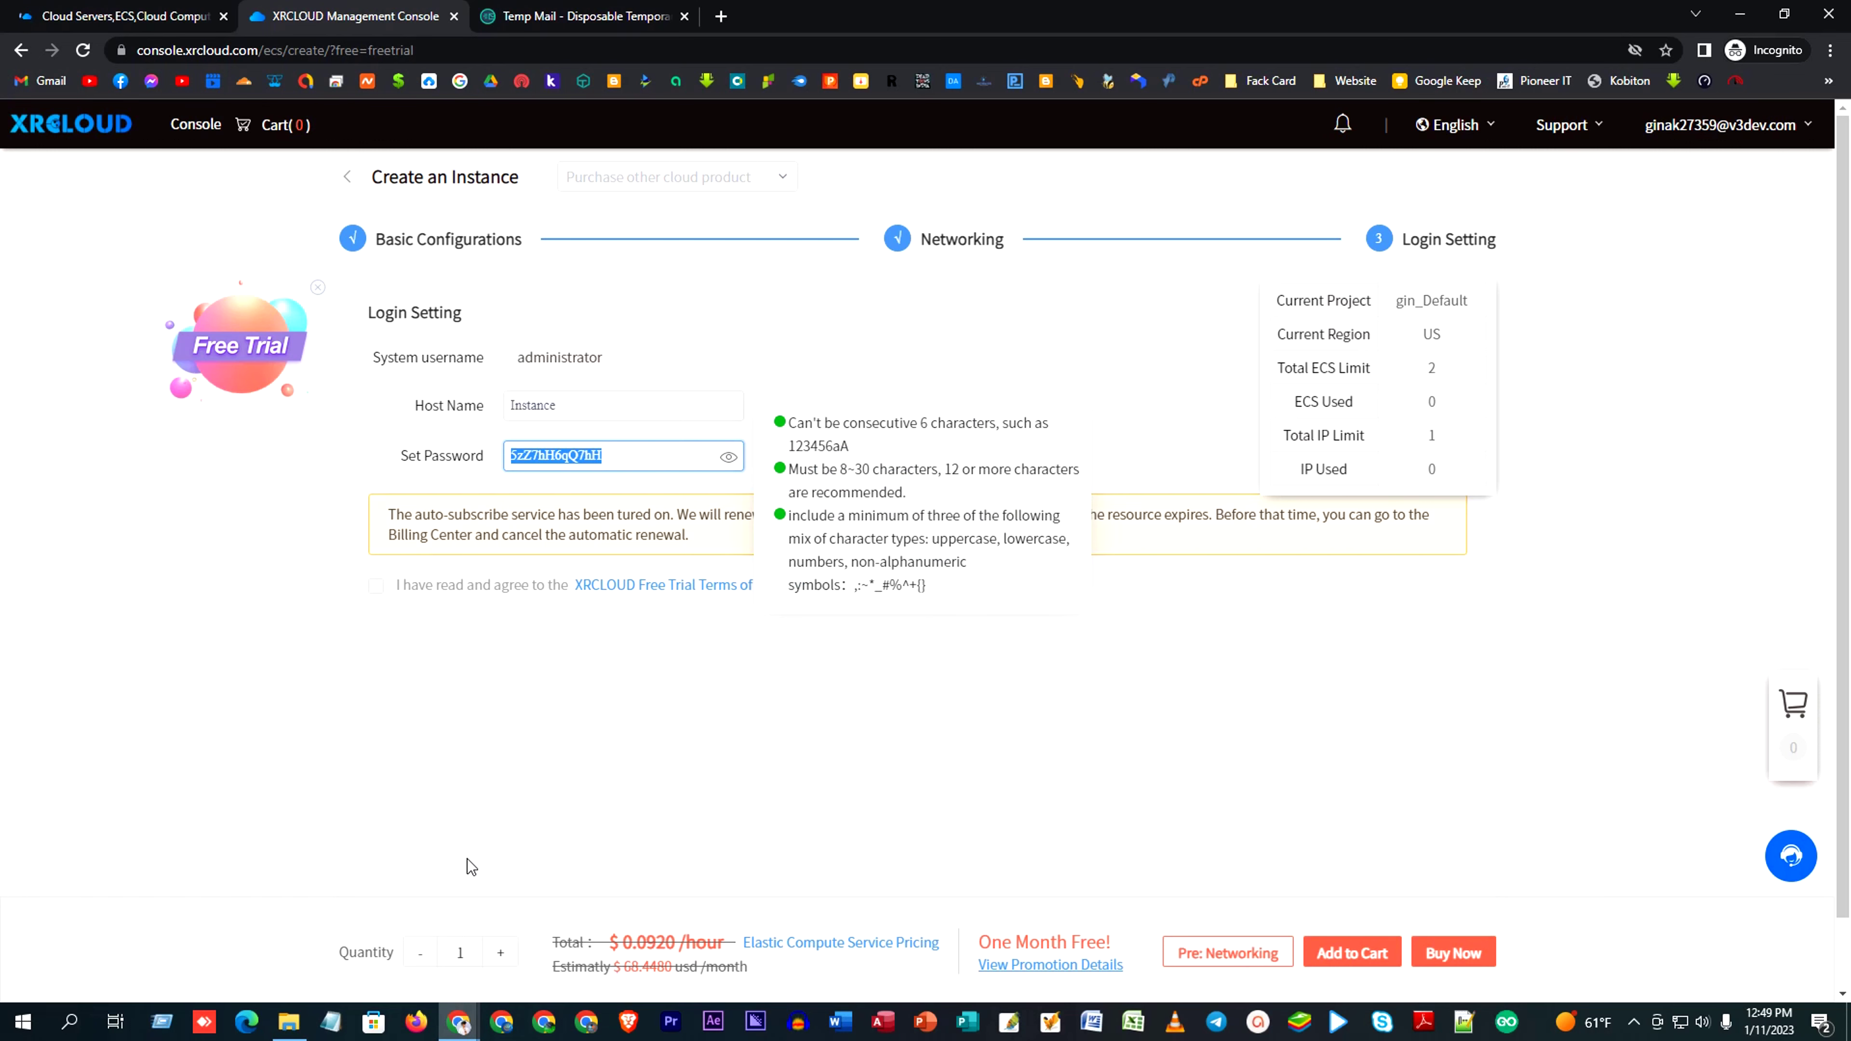
pyautogui.click(332, 1019)
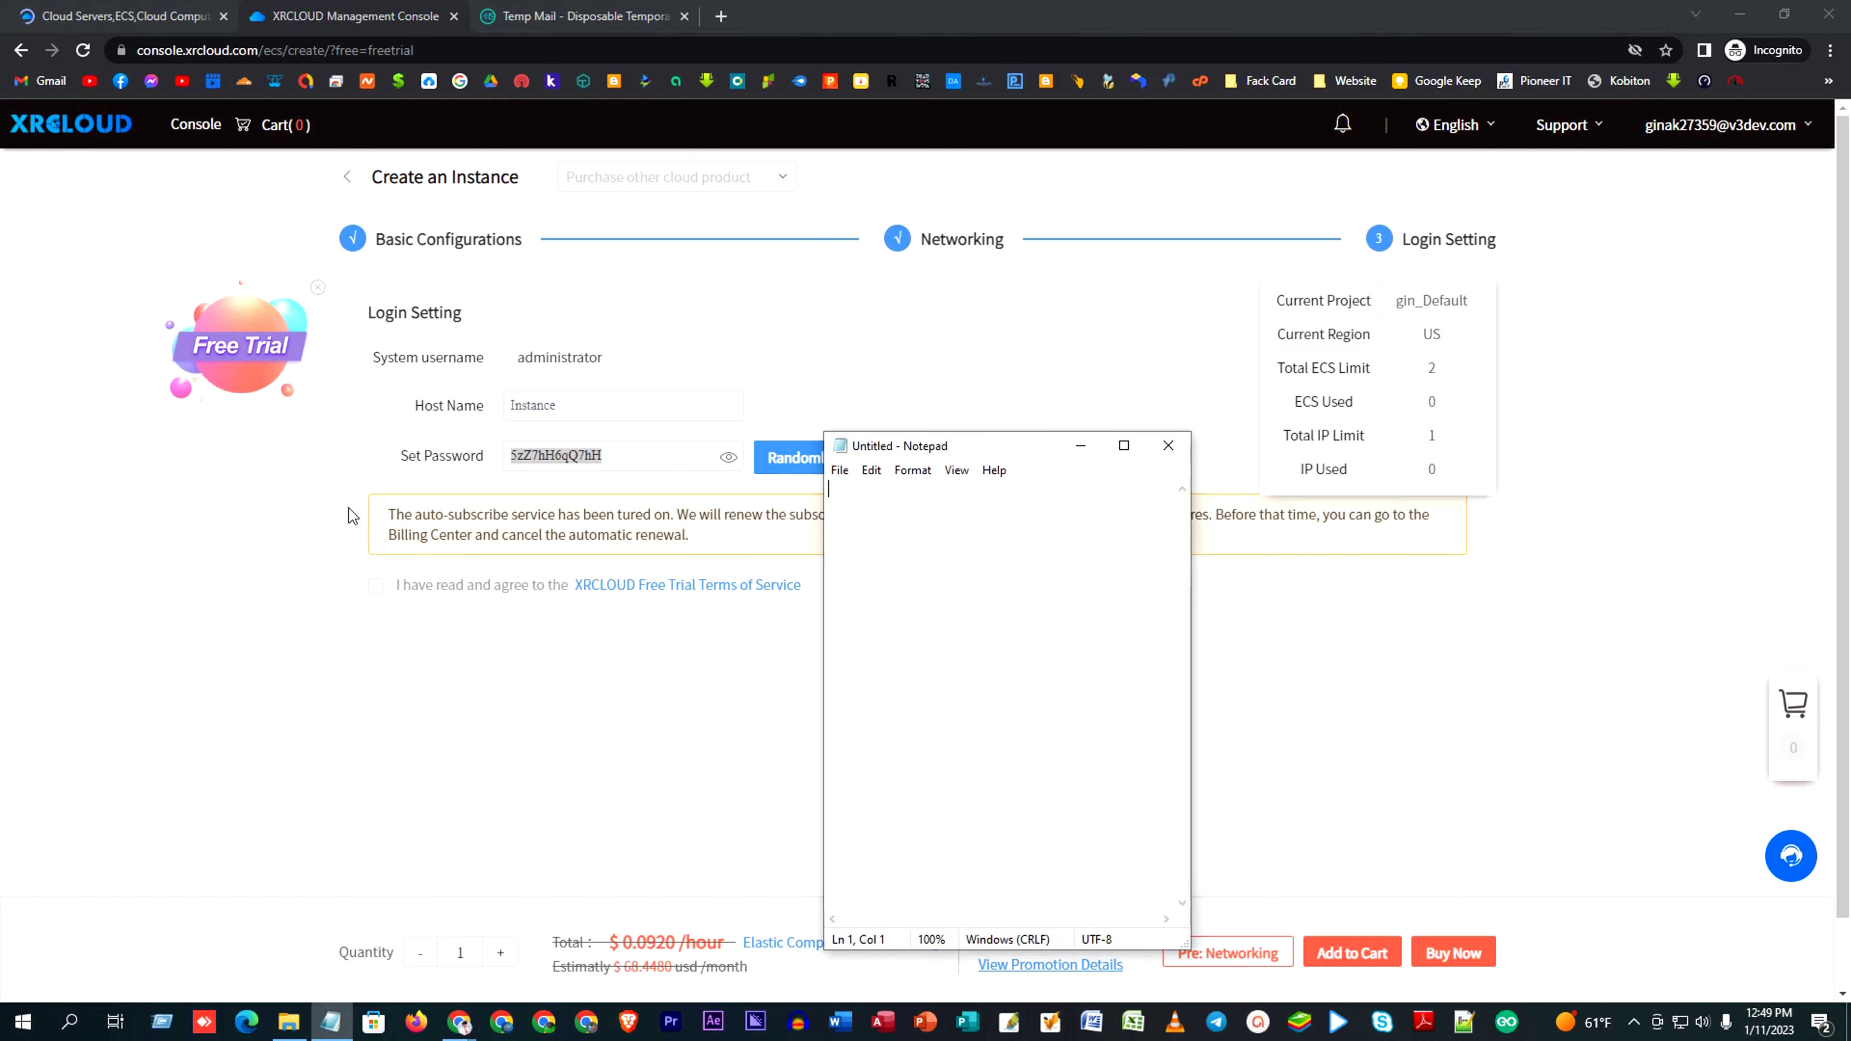
pyautogui.hotkey('ctrl', 'v')
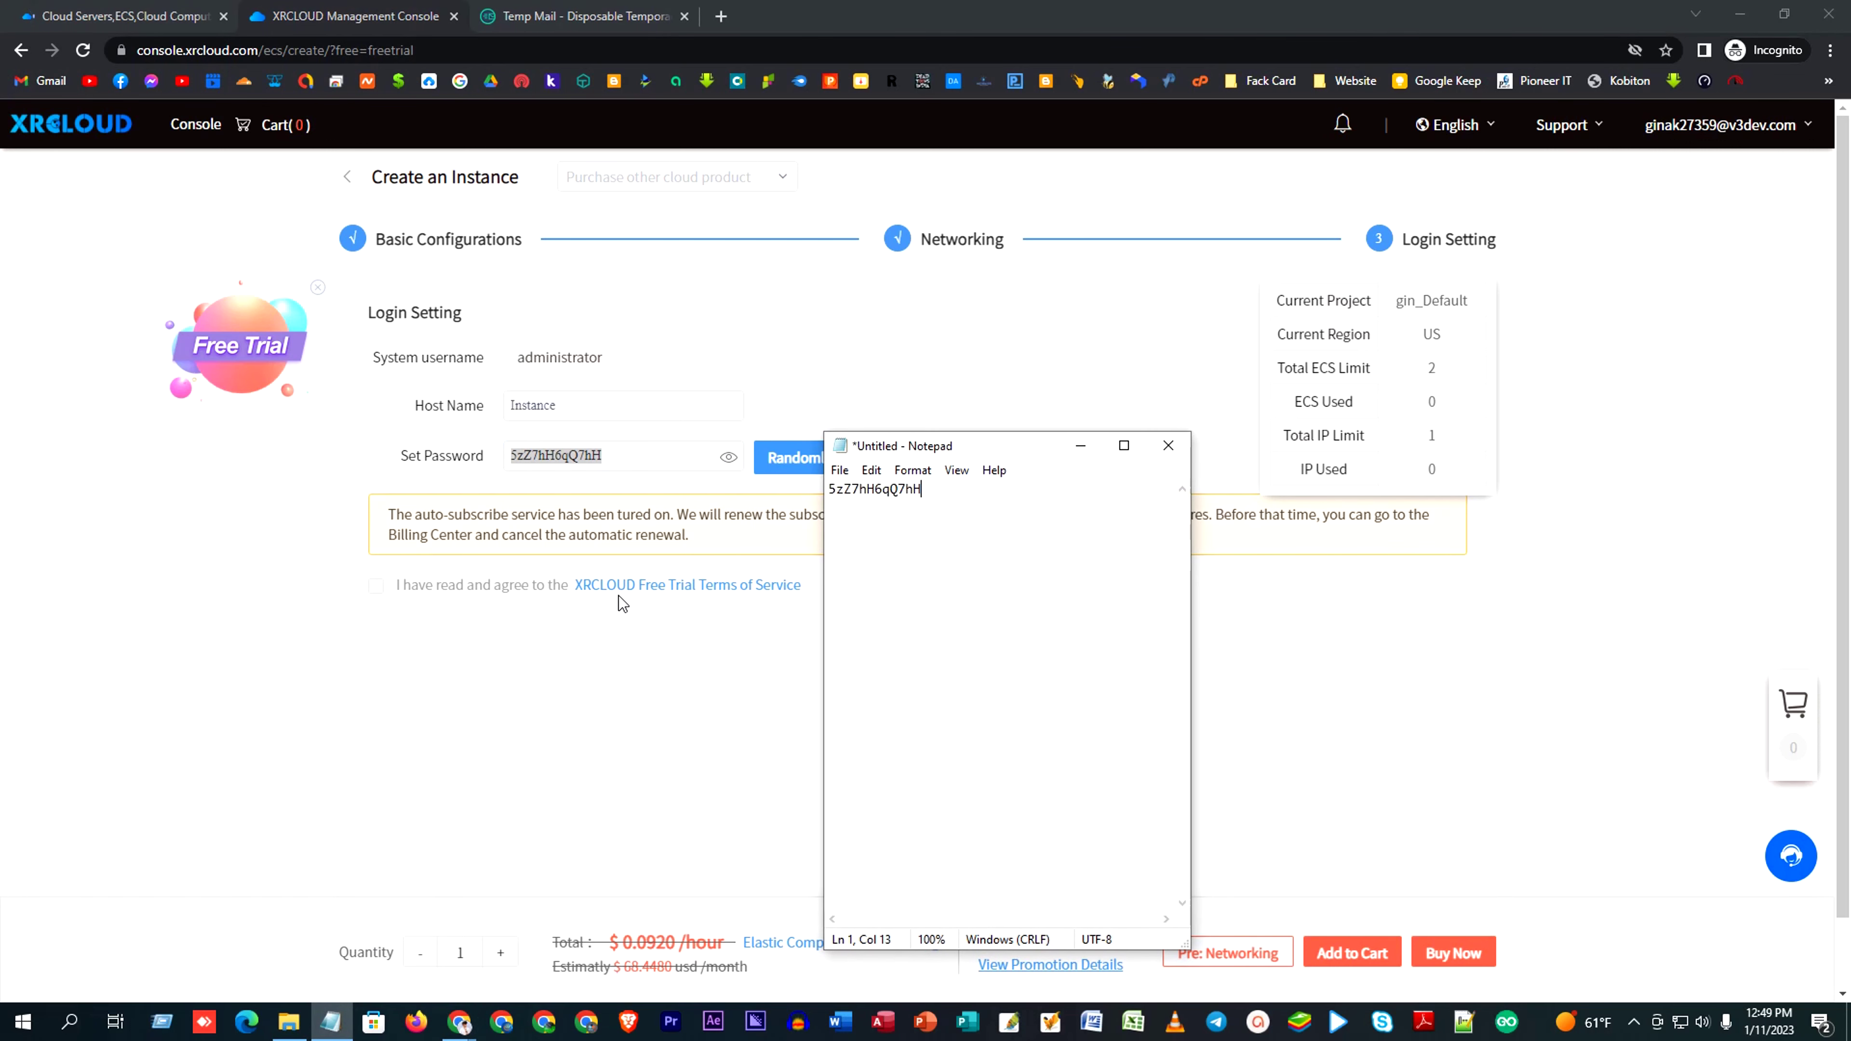
# Step: Agree to the free trial terms, order and create the Windows 2019 instance, and dismiss the free-trial activation popup
pyautogui.click(1081, 446)
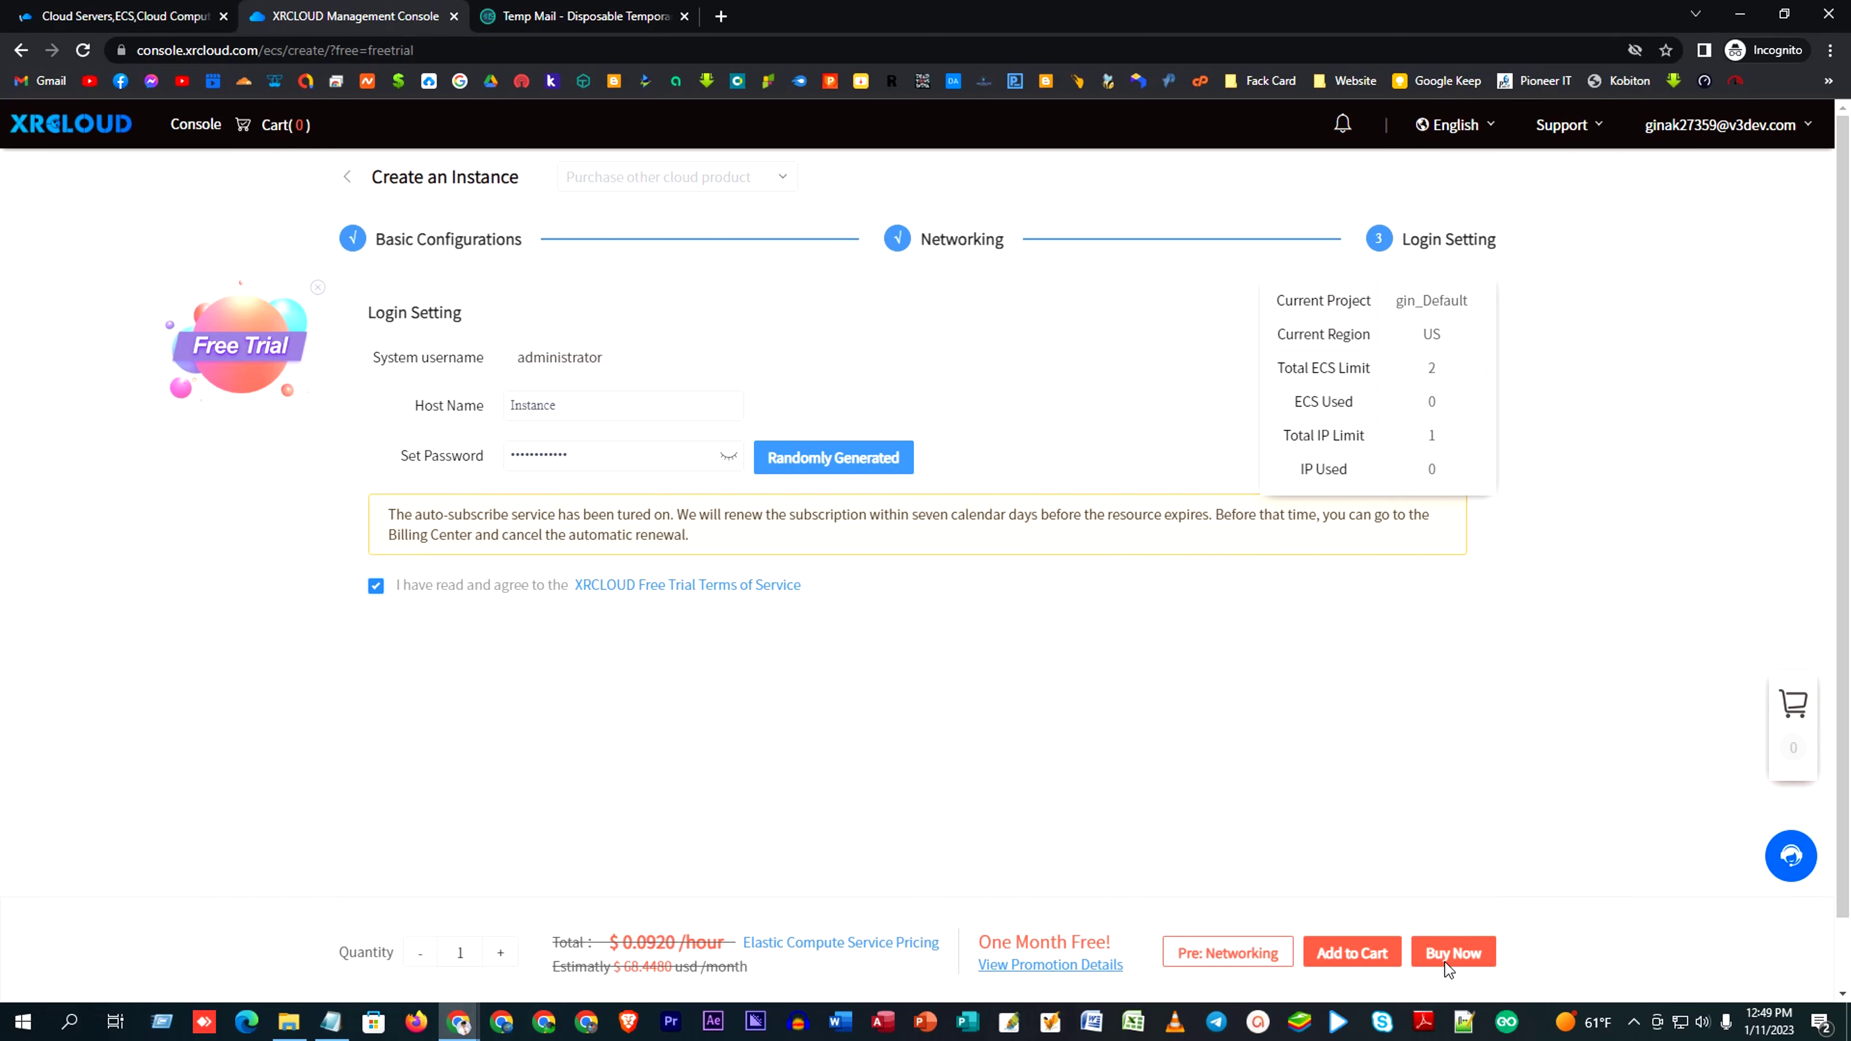
pyautogui.click(1443, 959)
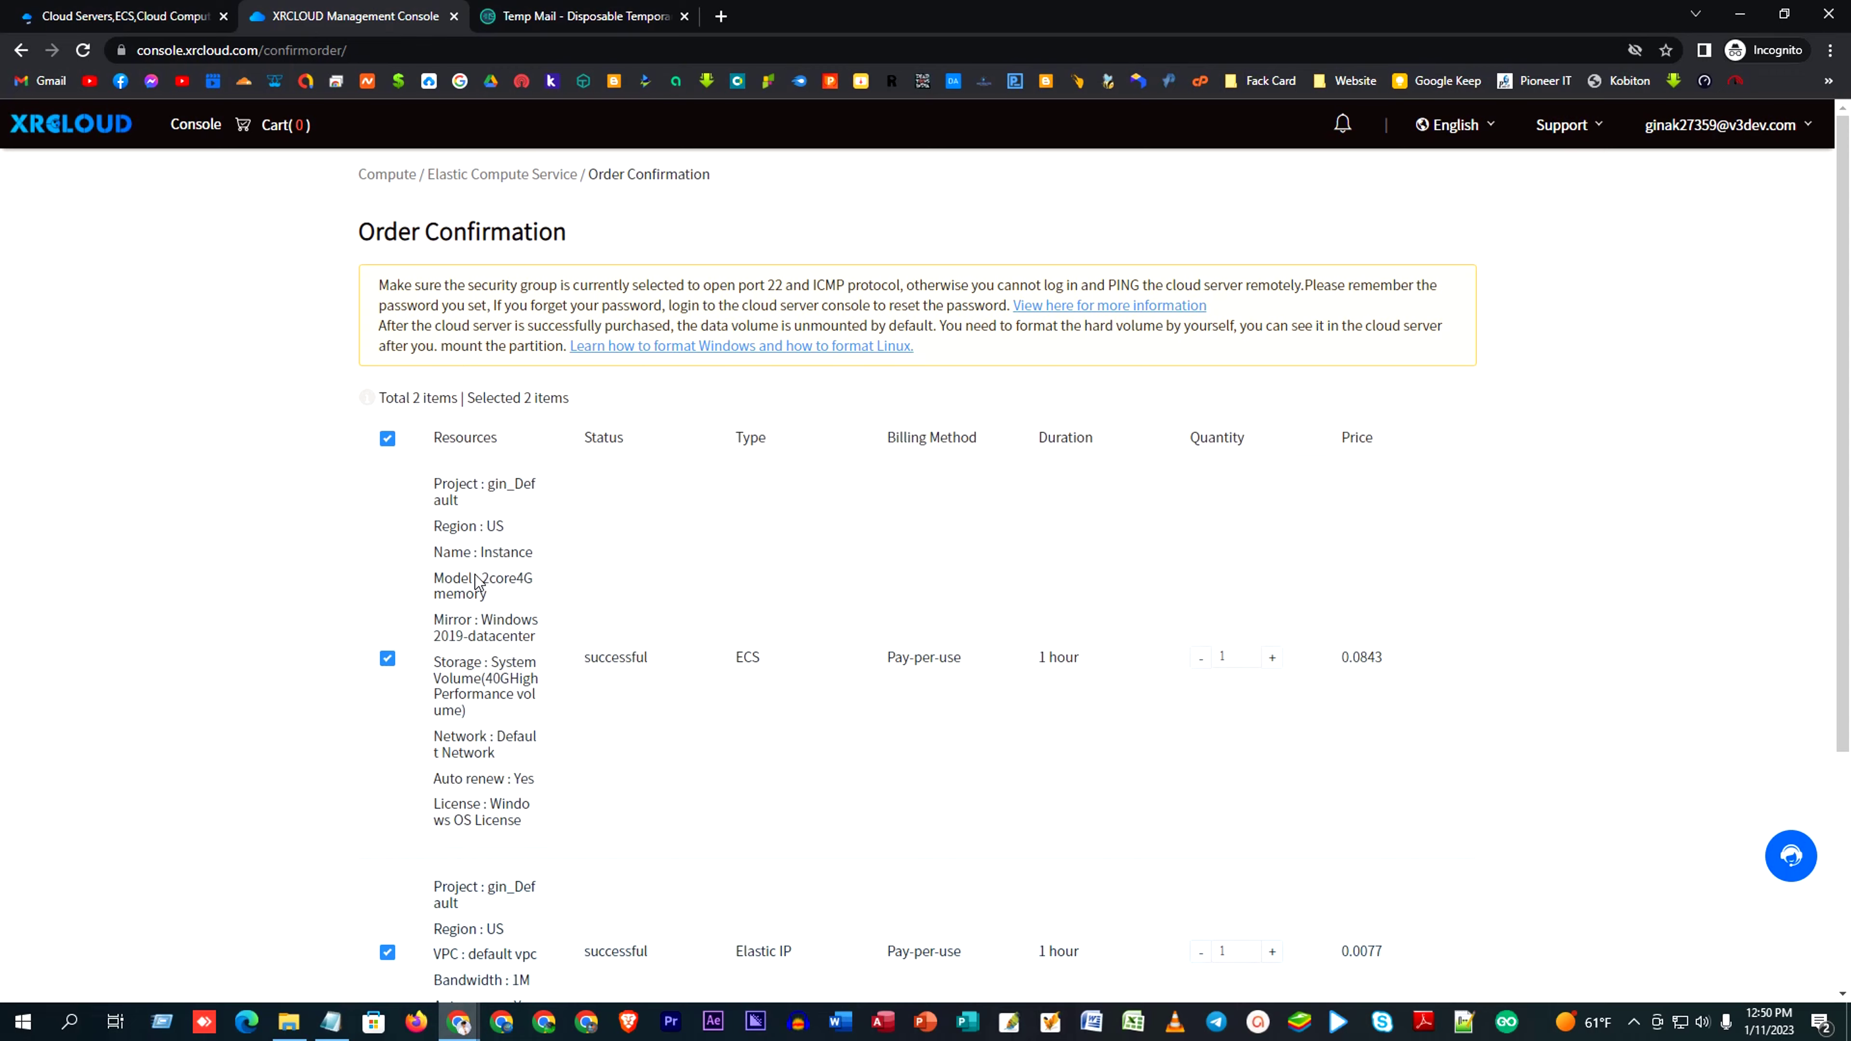
pyautogui.scroll(-5, 594, 423)
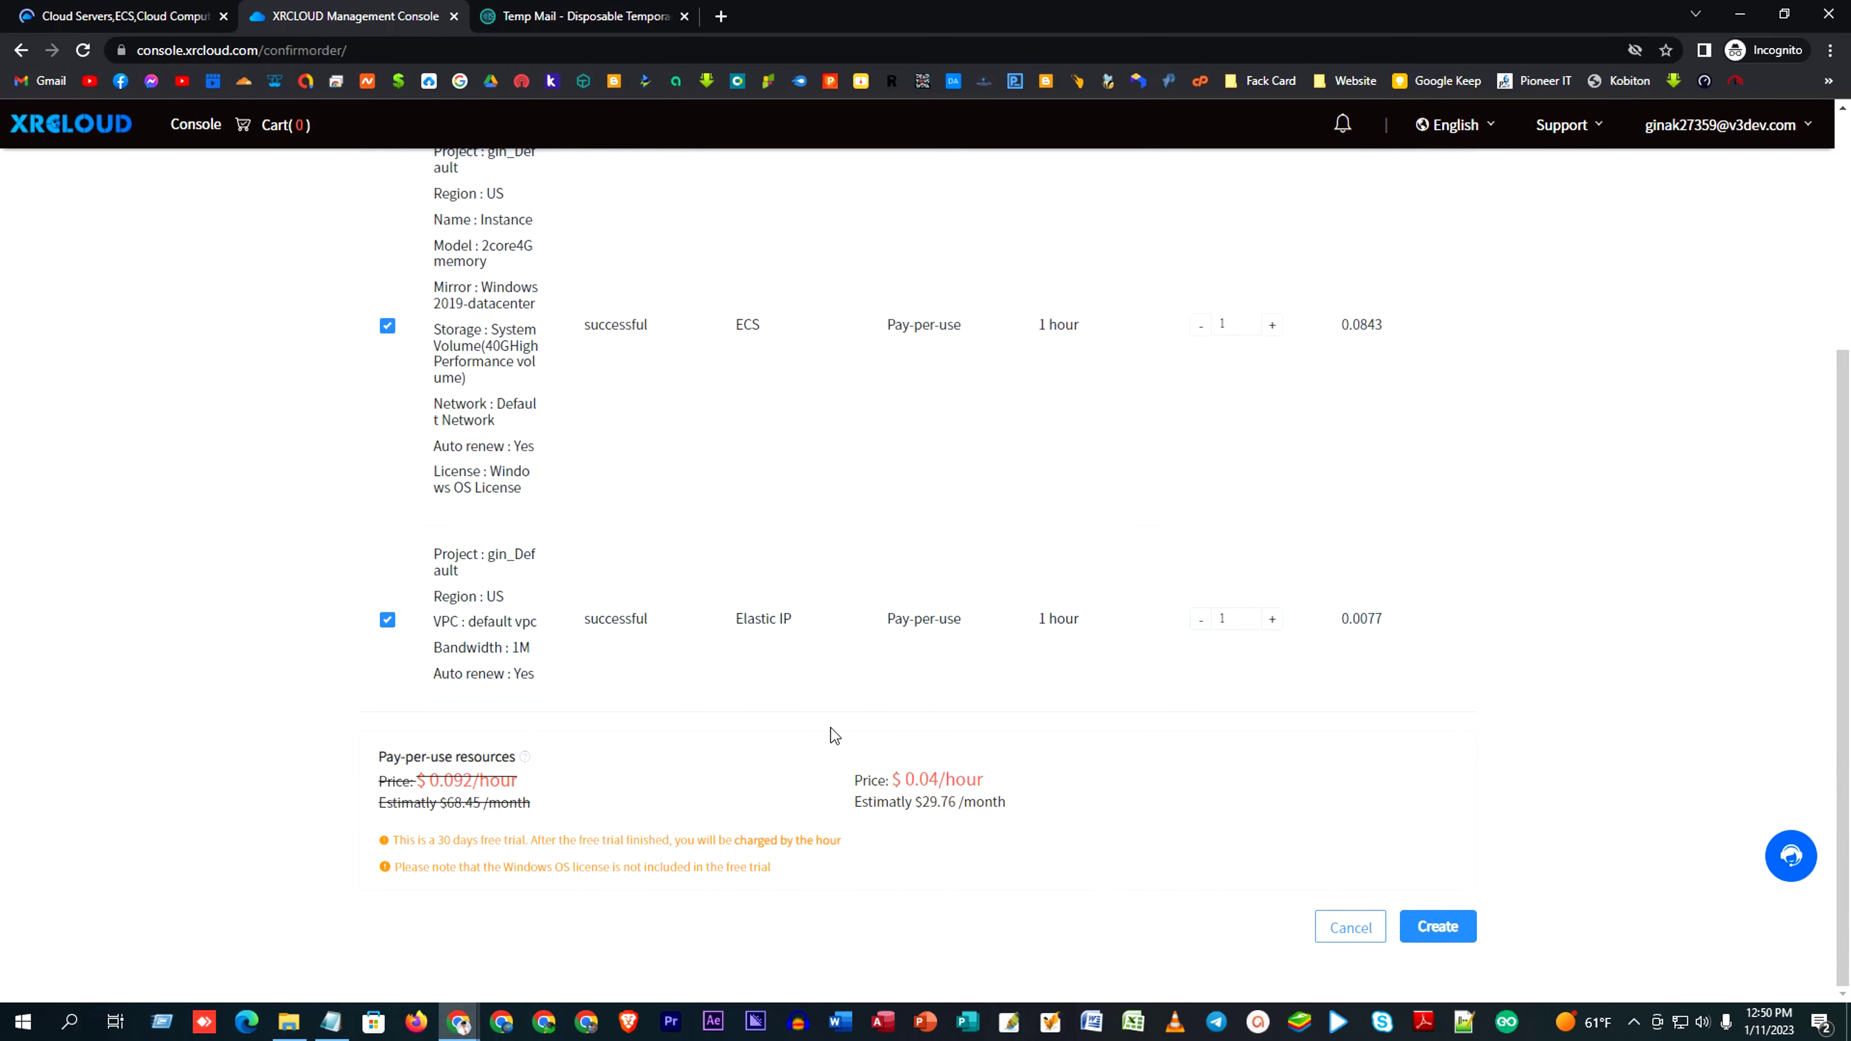
pyautogui.click(1435, 932)
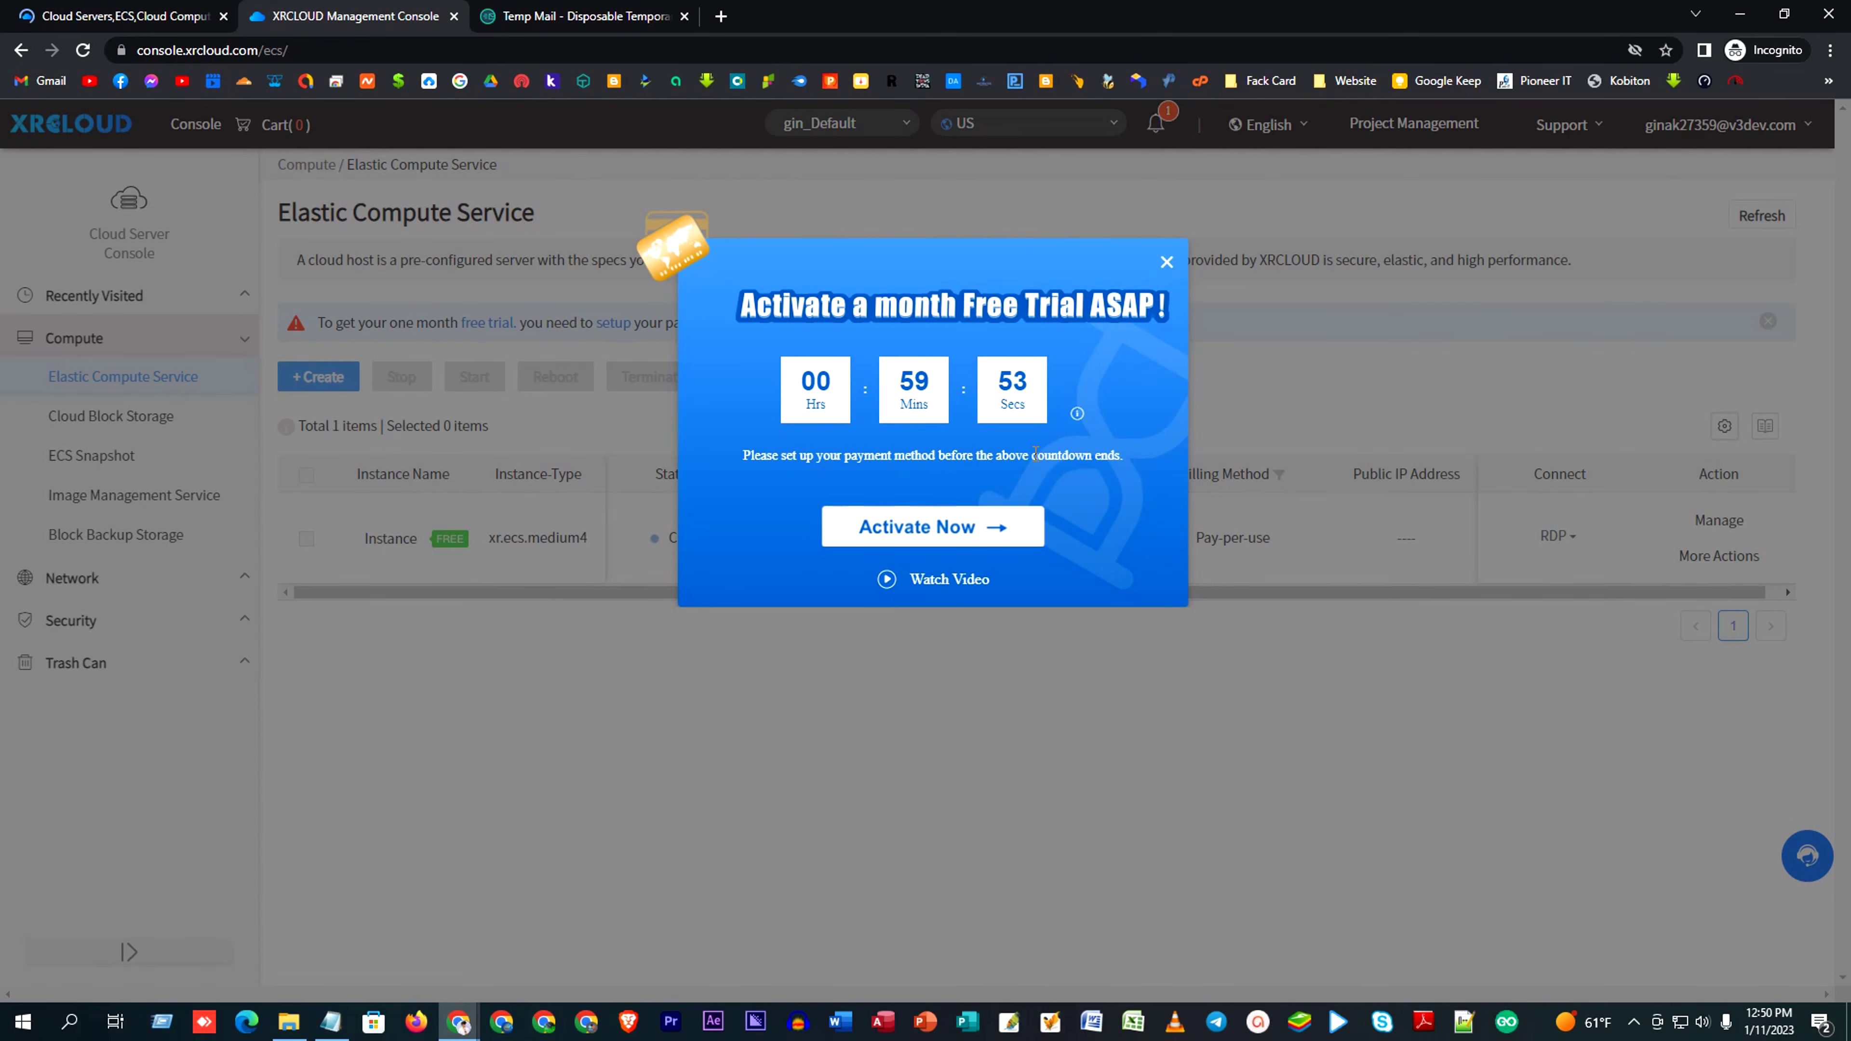
pyautogui.click(1166, 262)
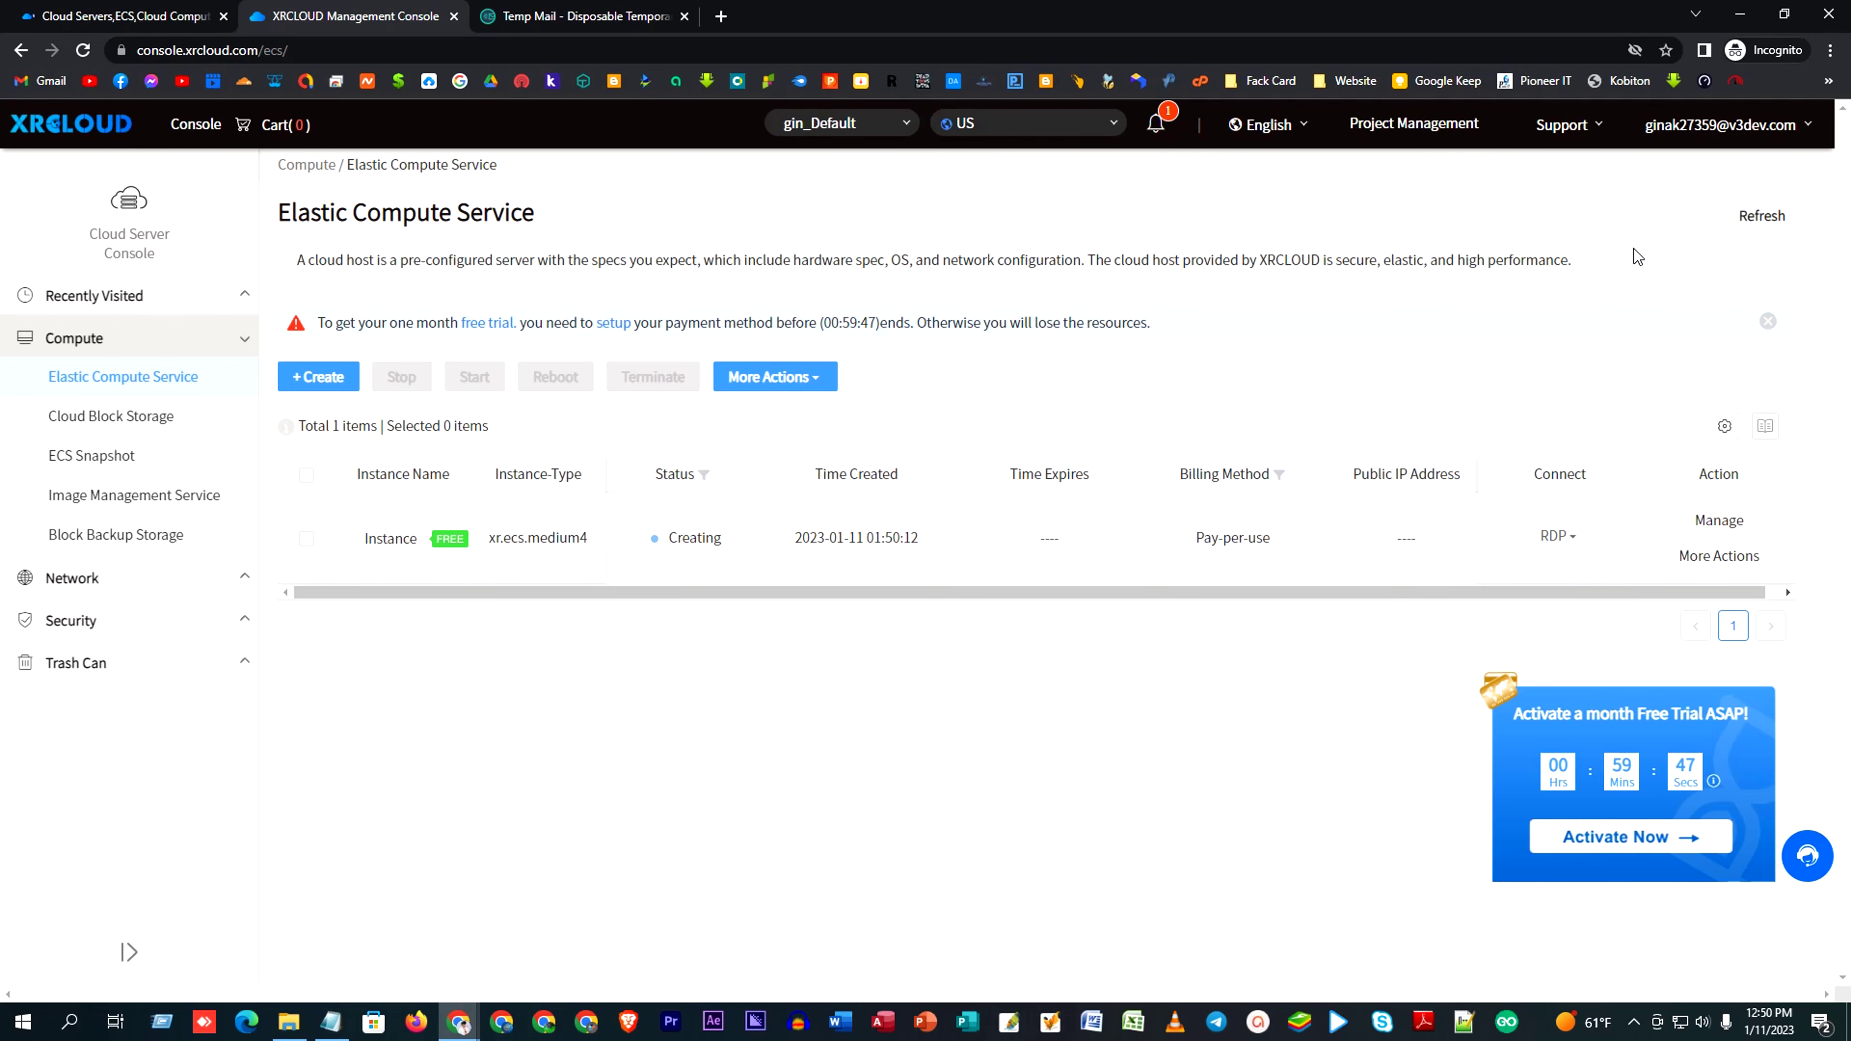
# Step: Reopen the console's Elastic Compute Service list and check the new instance's status
pyautogui.click(42, 135)
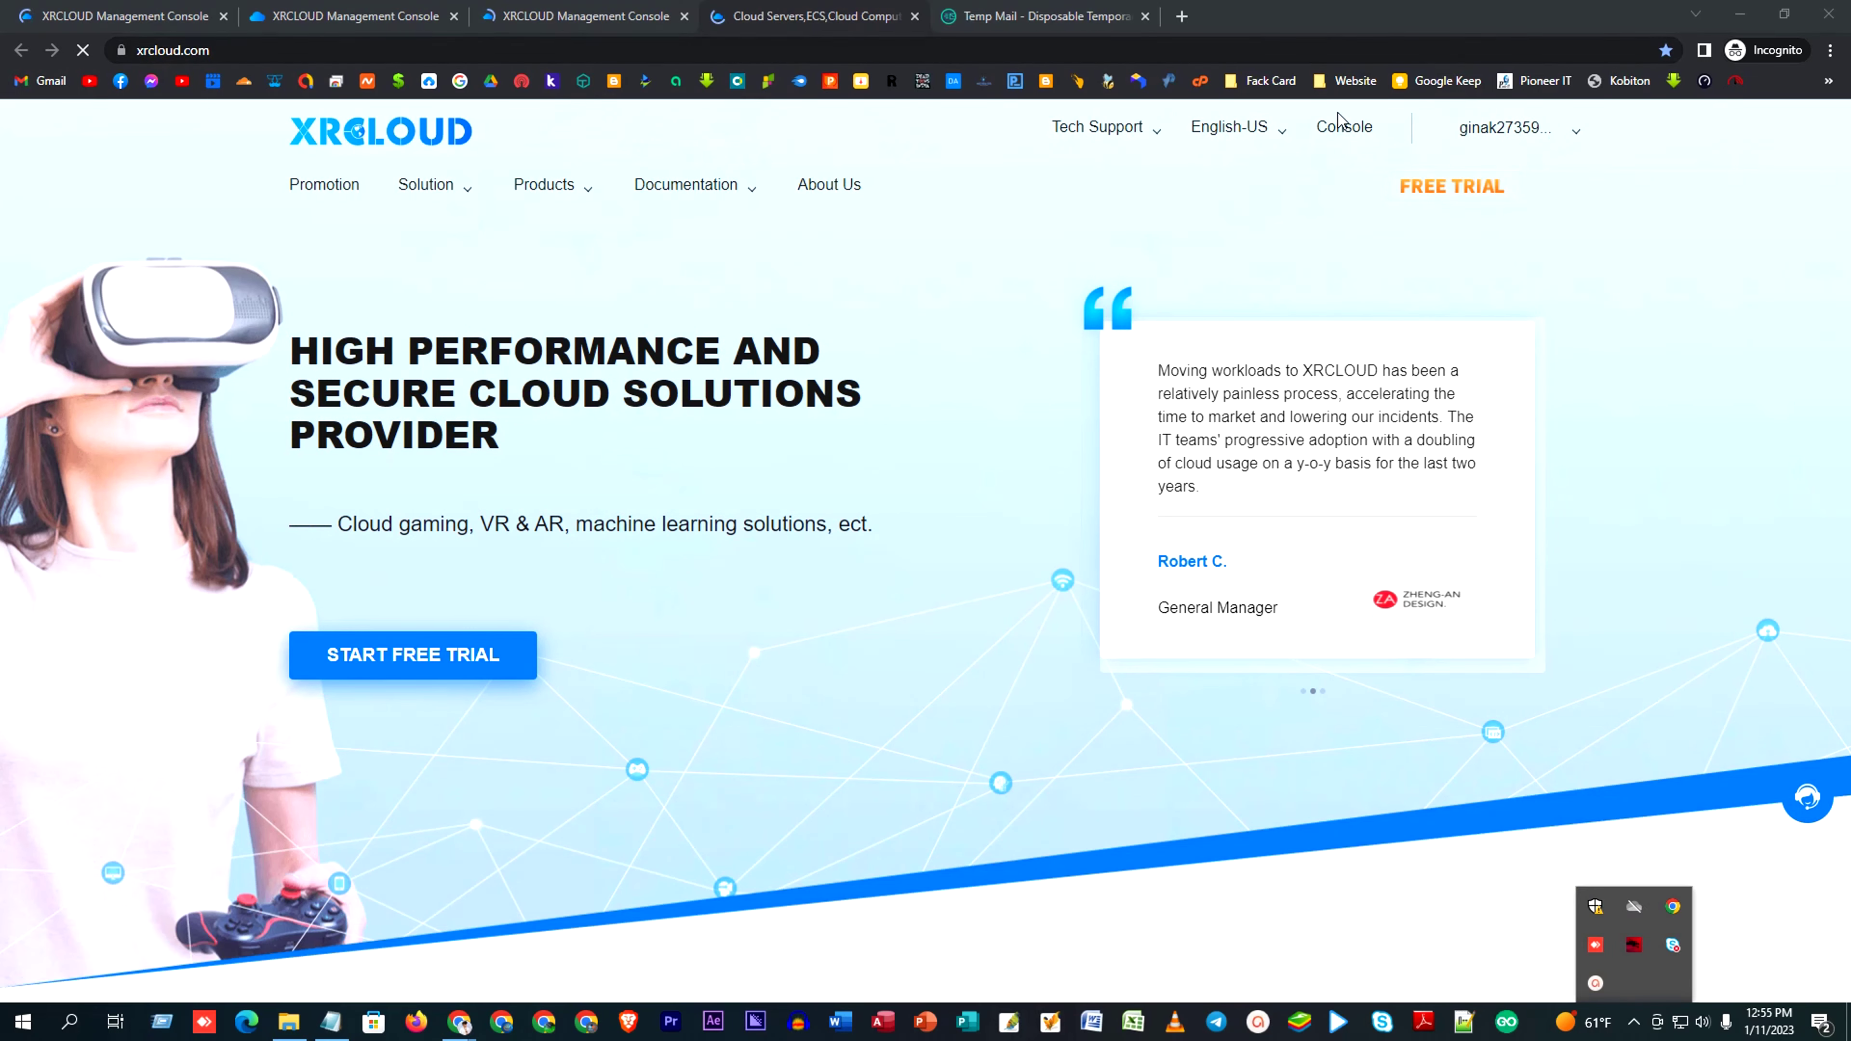
pyautogui.click(1344, 127)
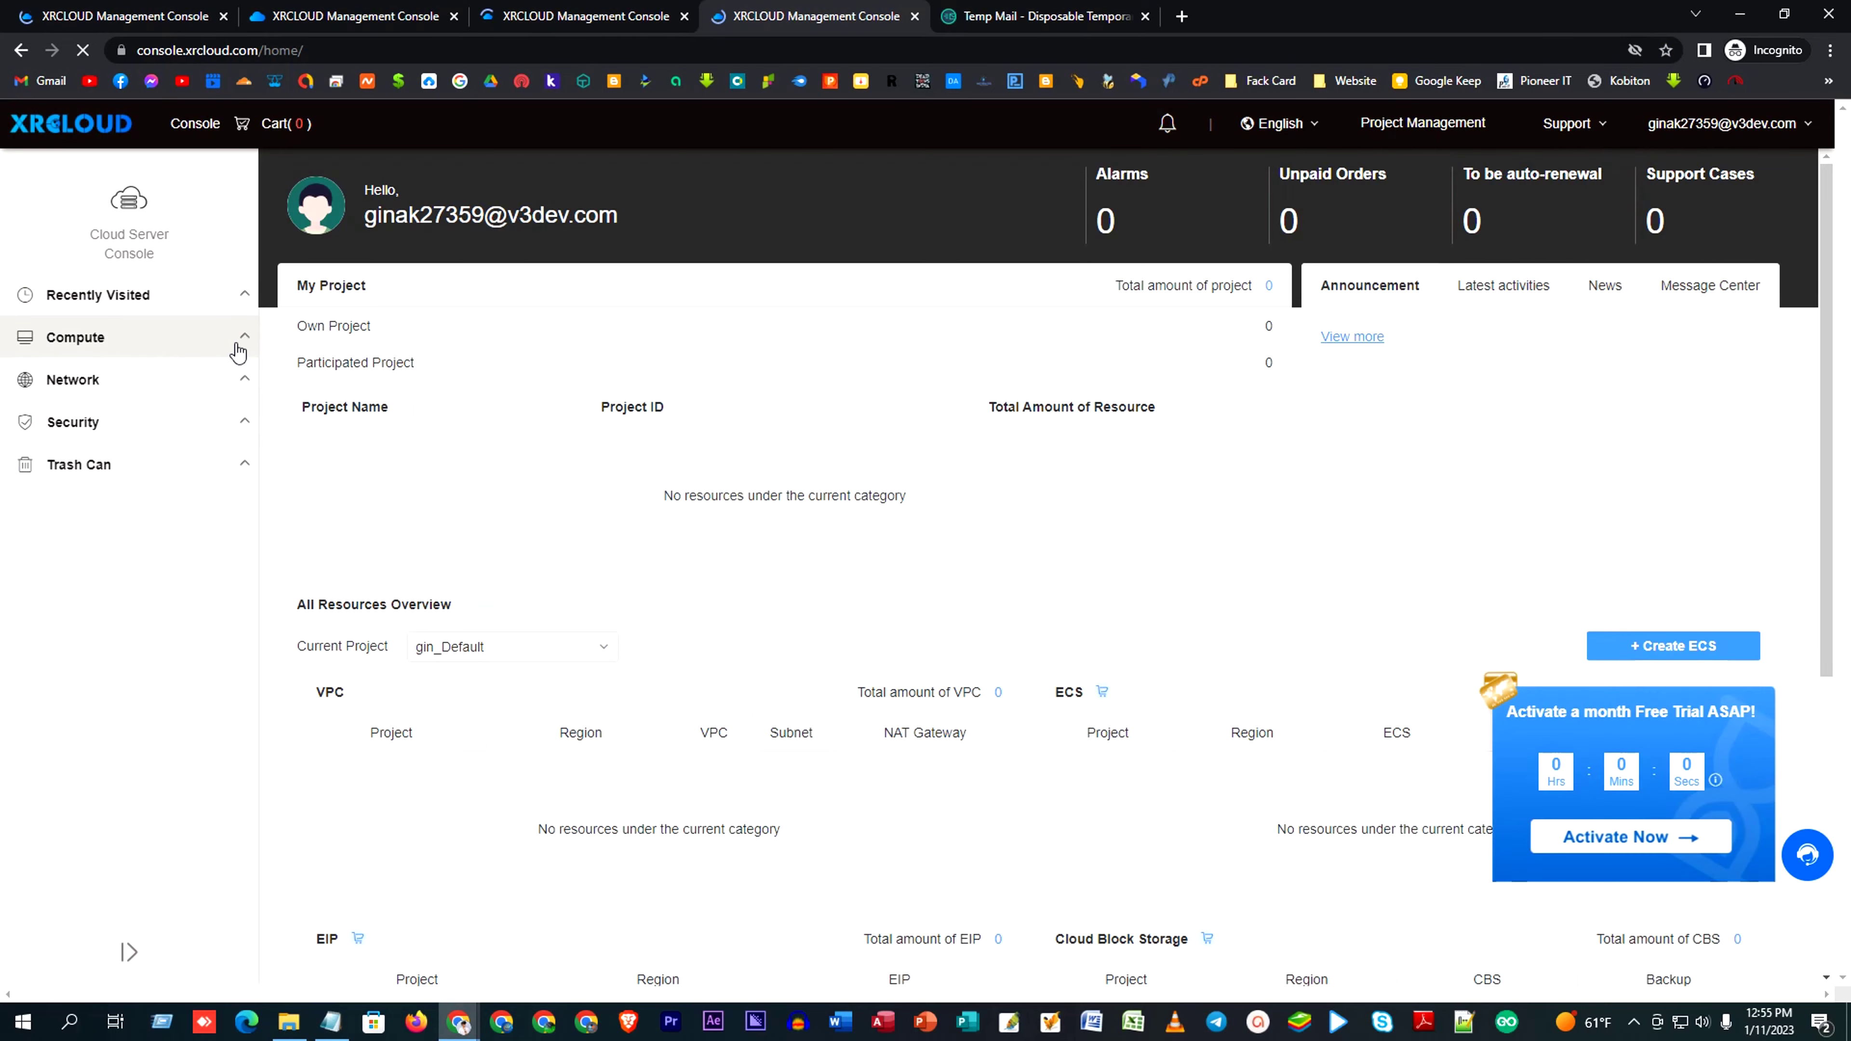
pyautogui.click(176, 346)
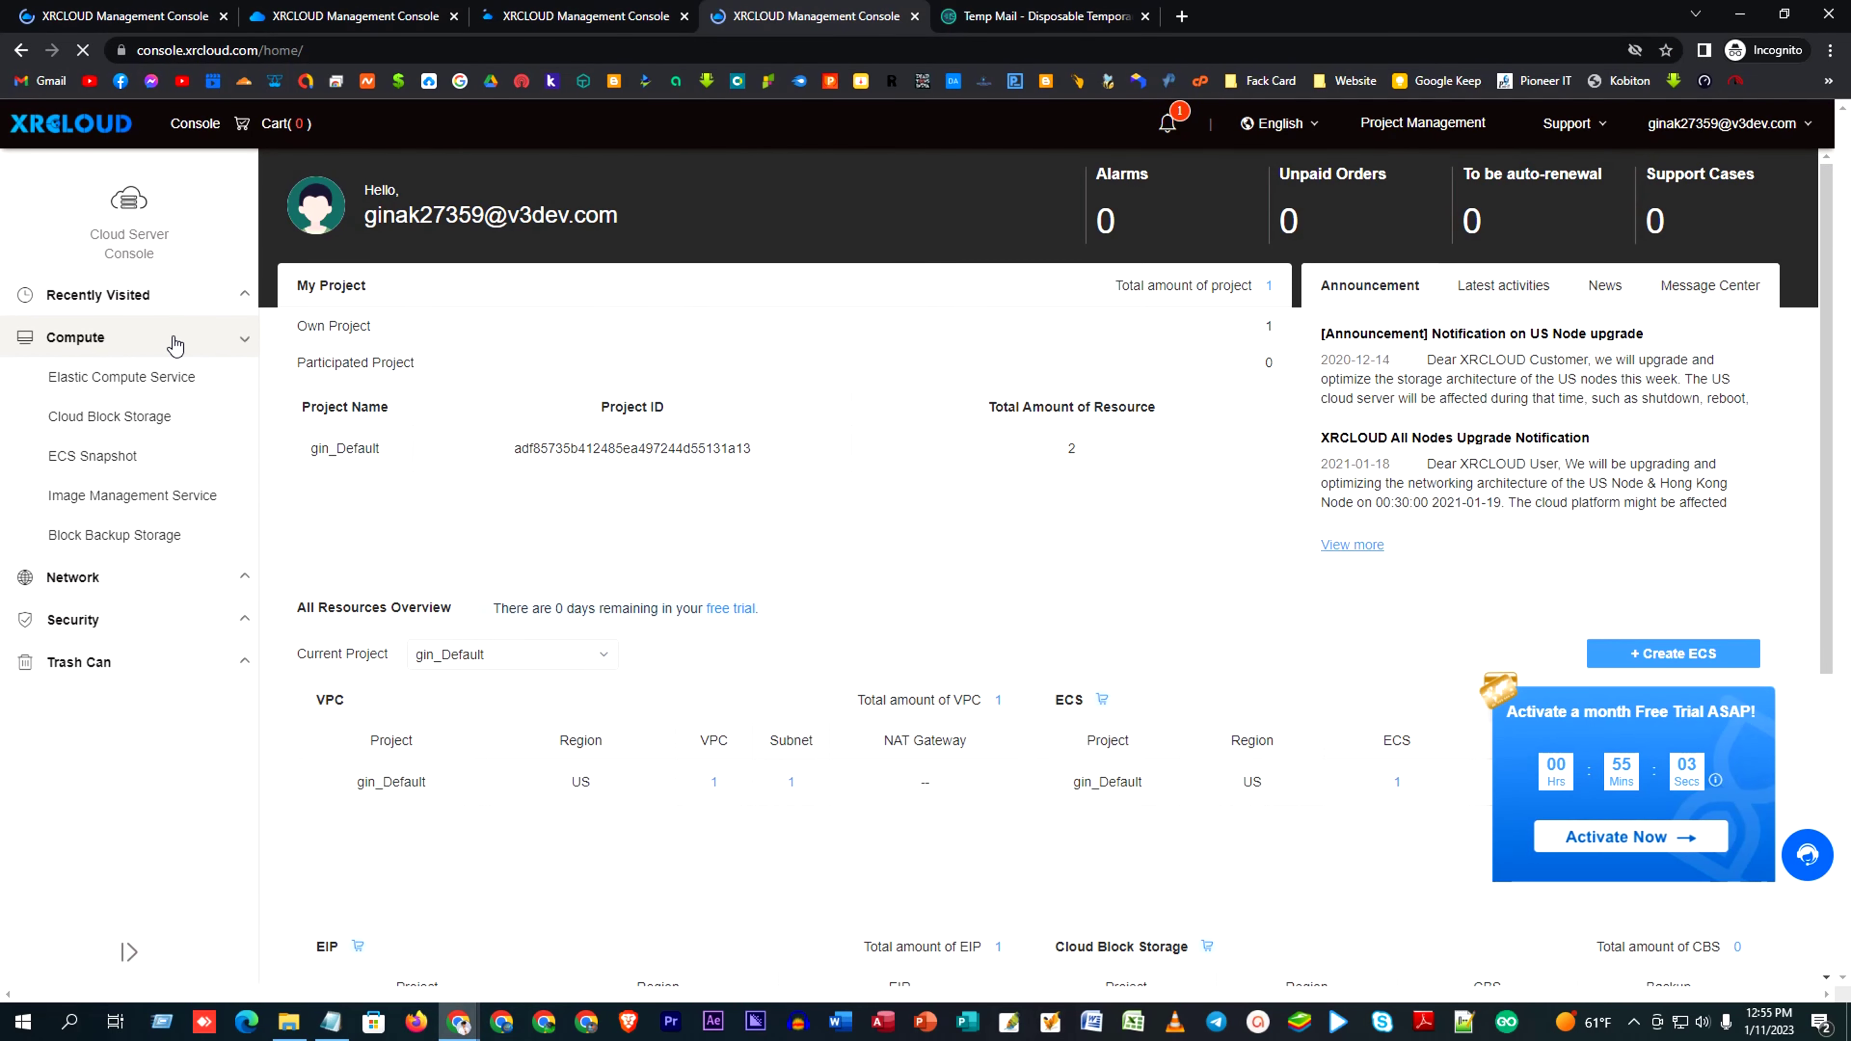
pyautogui.click(125, 384)
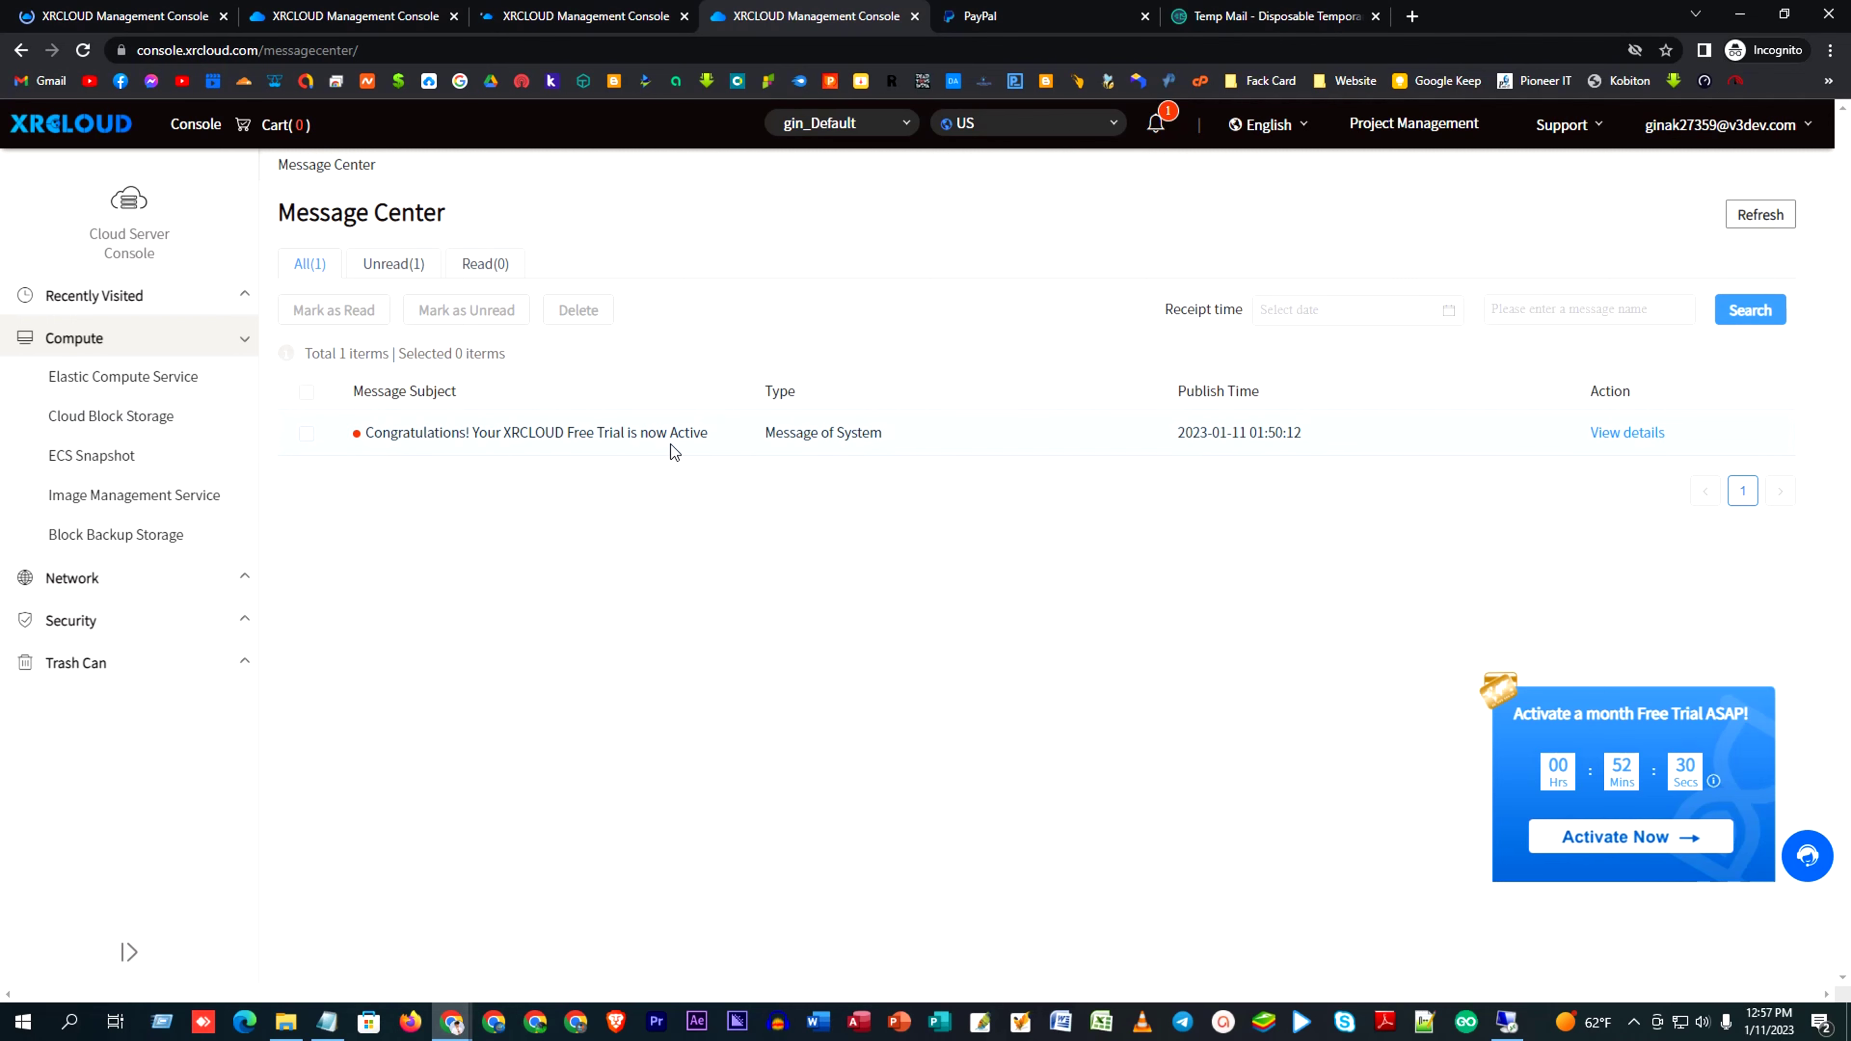
pyautogui.click(149, 381)
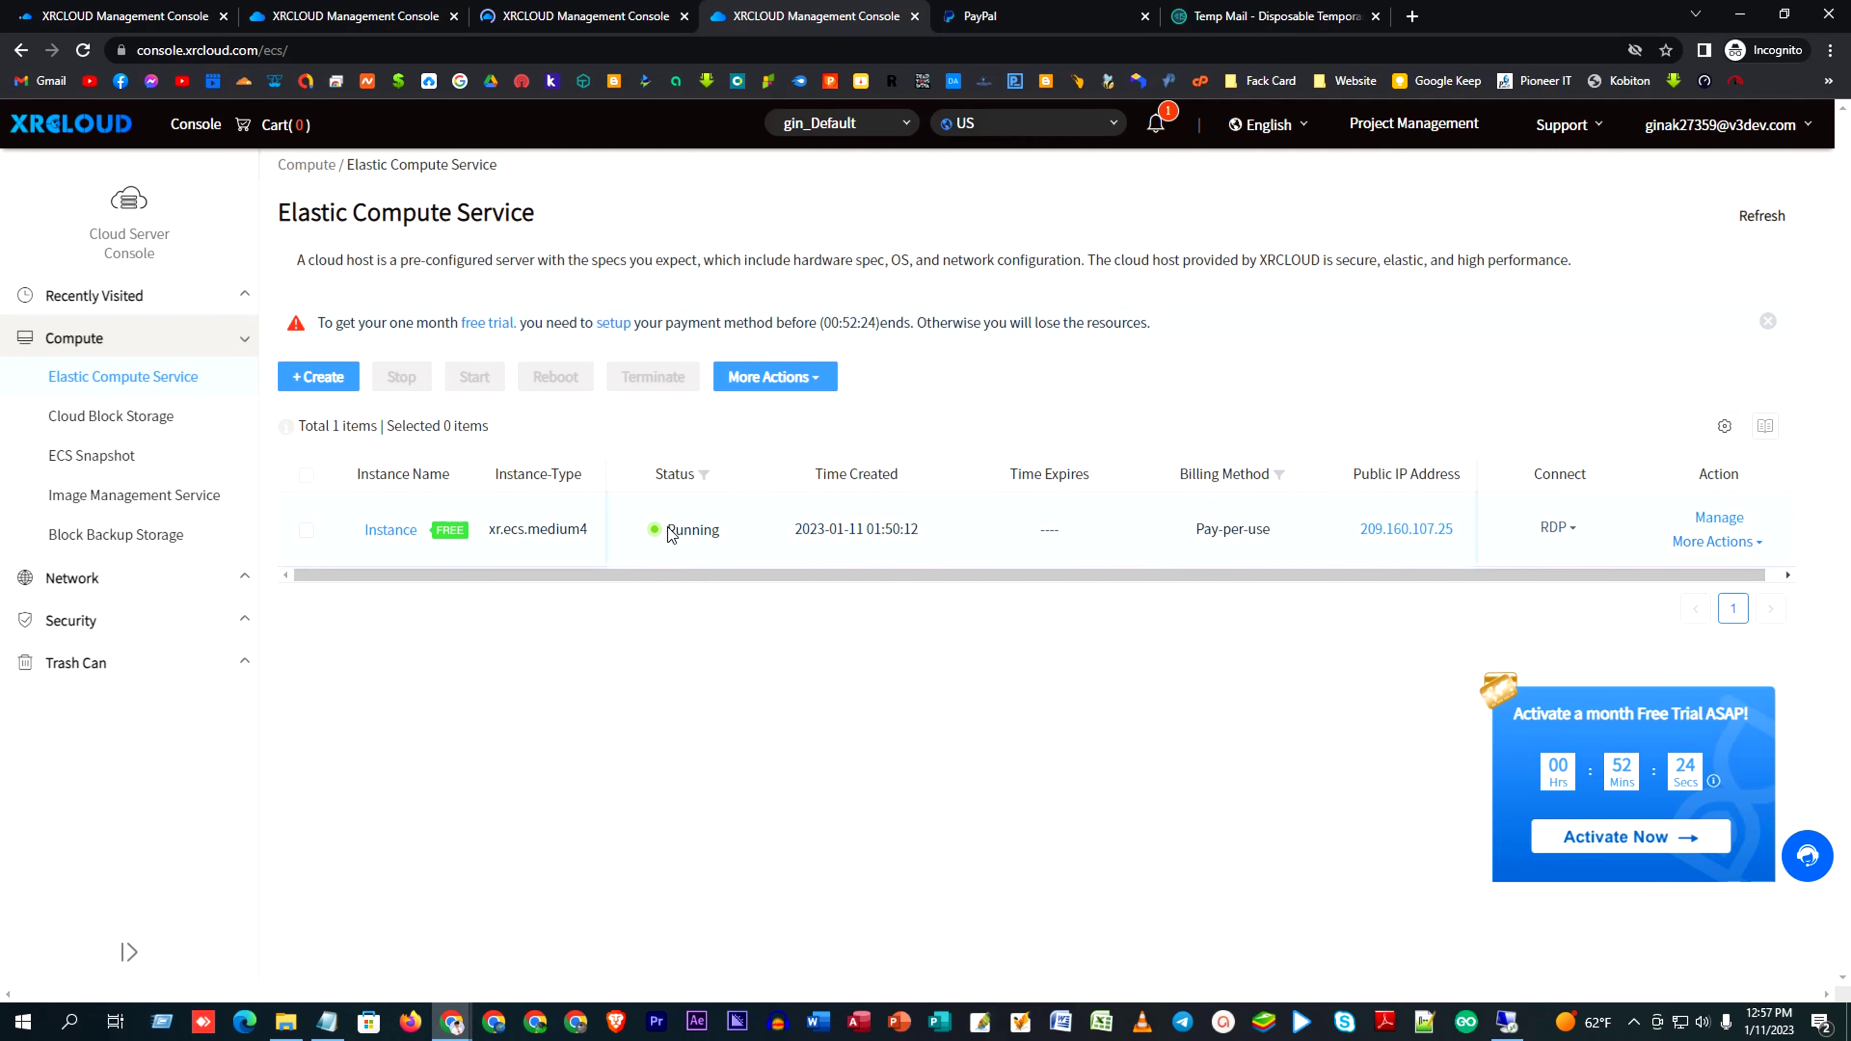
pyautogui.moveTo(647, 540); pyautogui.dragTo(835, 549)
pyautogui.click(1103, 632)
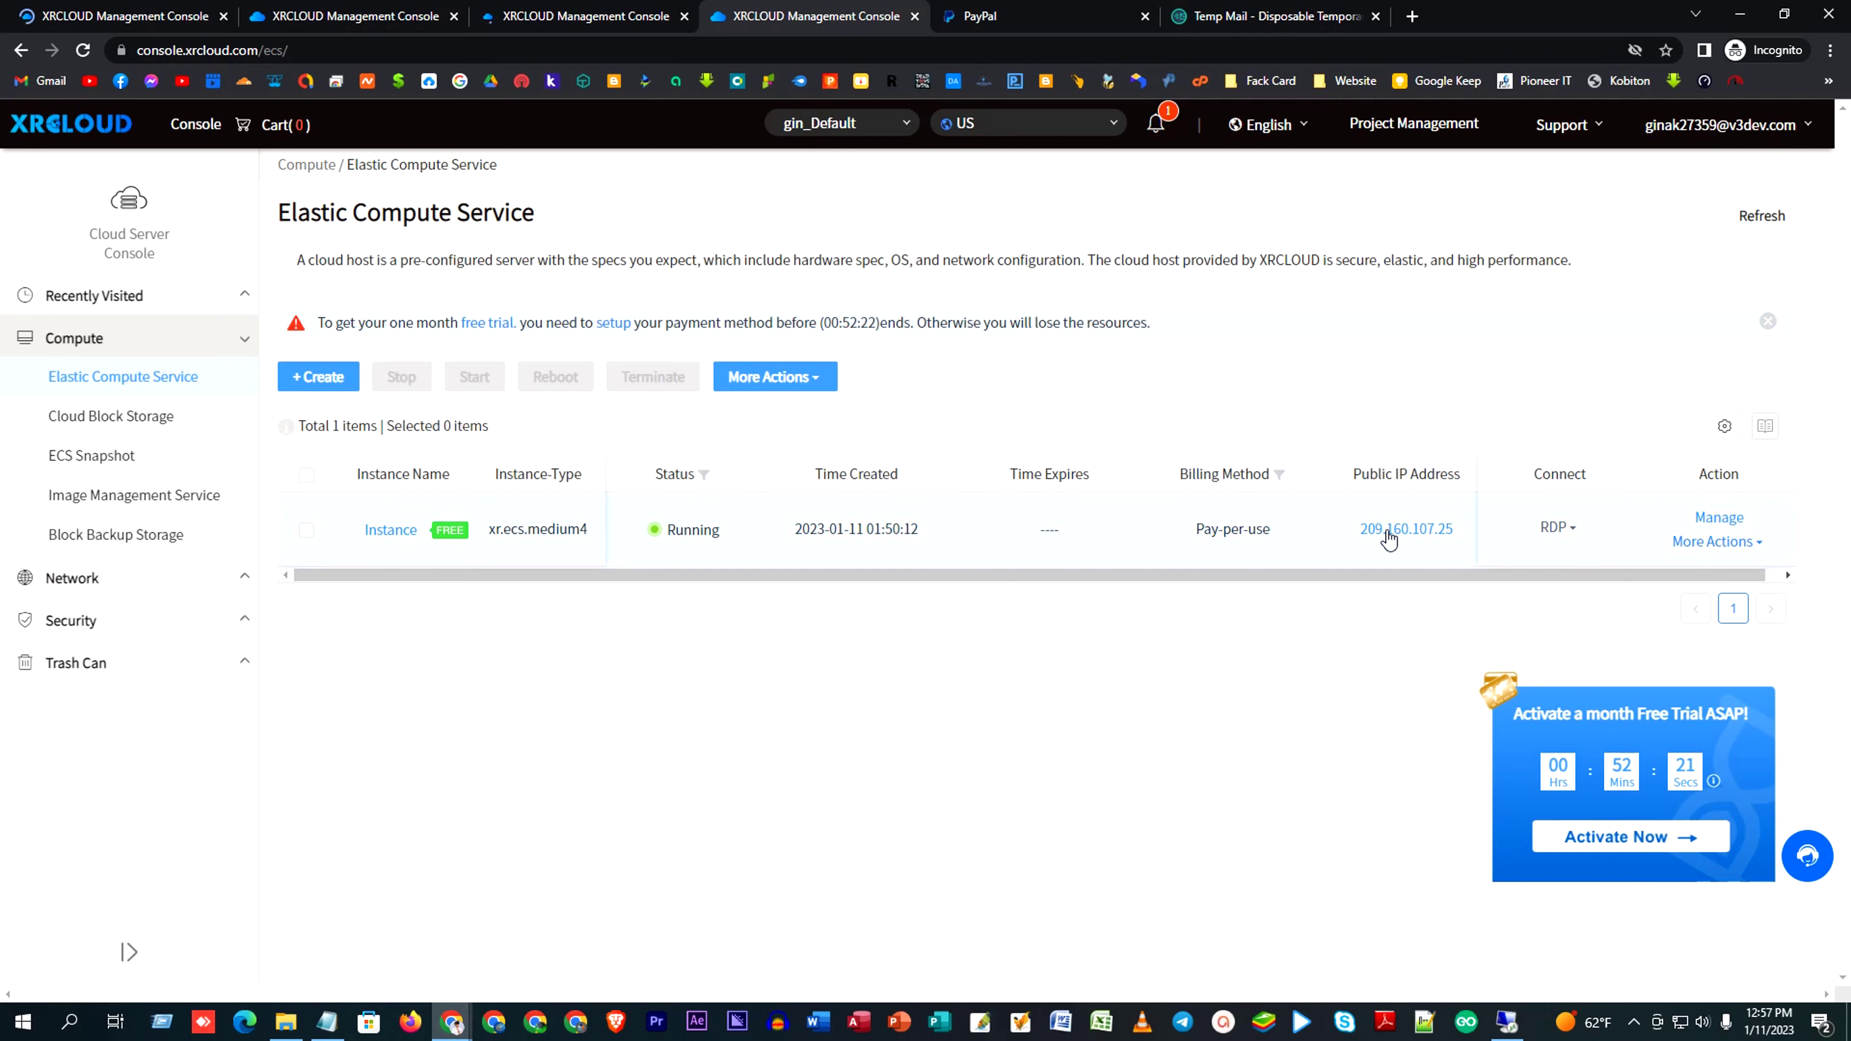
# Step: Copy the instance's public IP address 209.160.107.25 and start a connection to it in Remote Desktop Connection
pyautogui.moveTo(1361, 534); pyautogui.dragTo(1451, 541)
pyautogui.hotkey('ctrl', 'c')
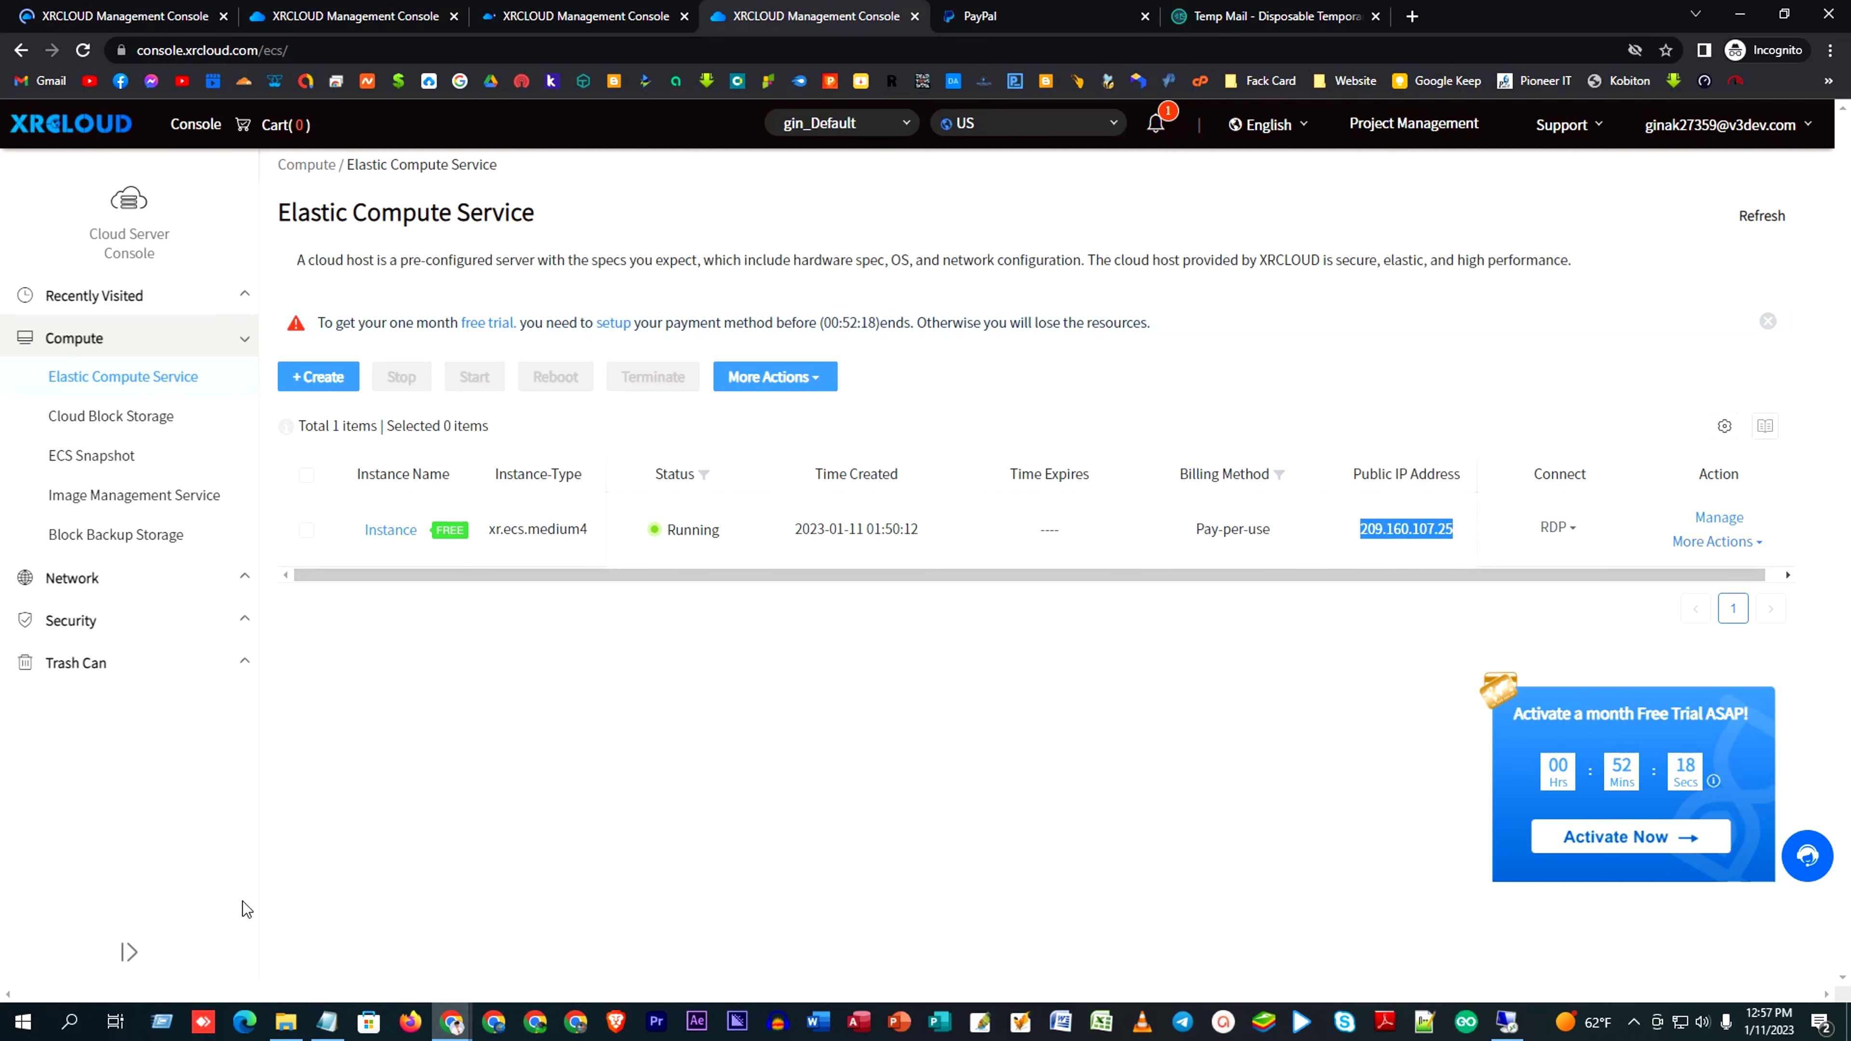
pyautogui.click(81, 1030)
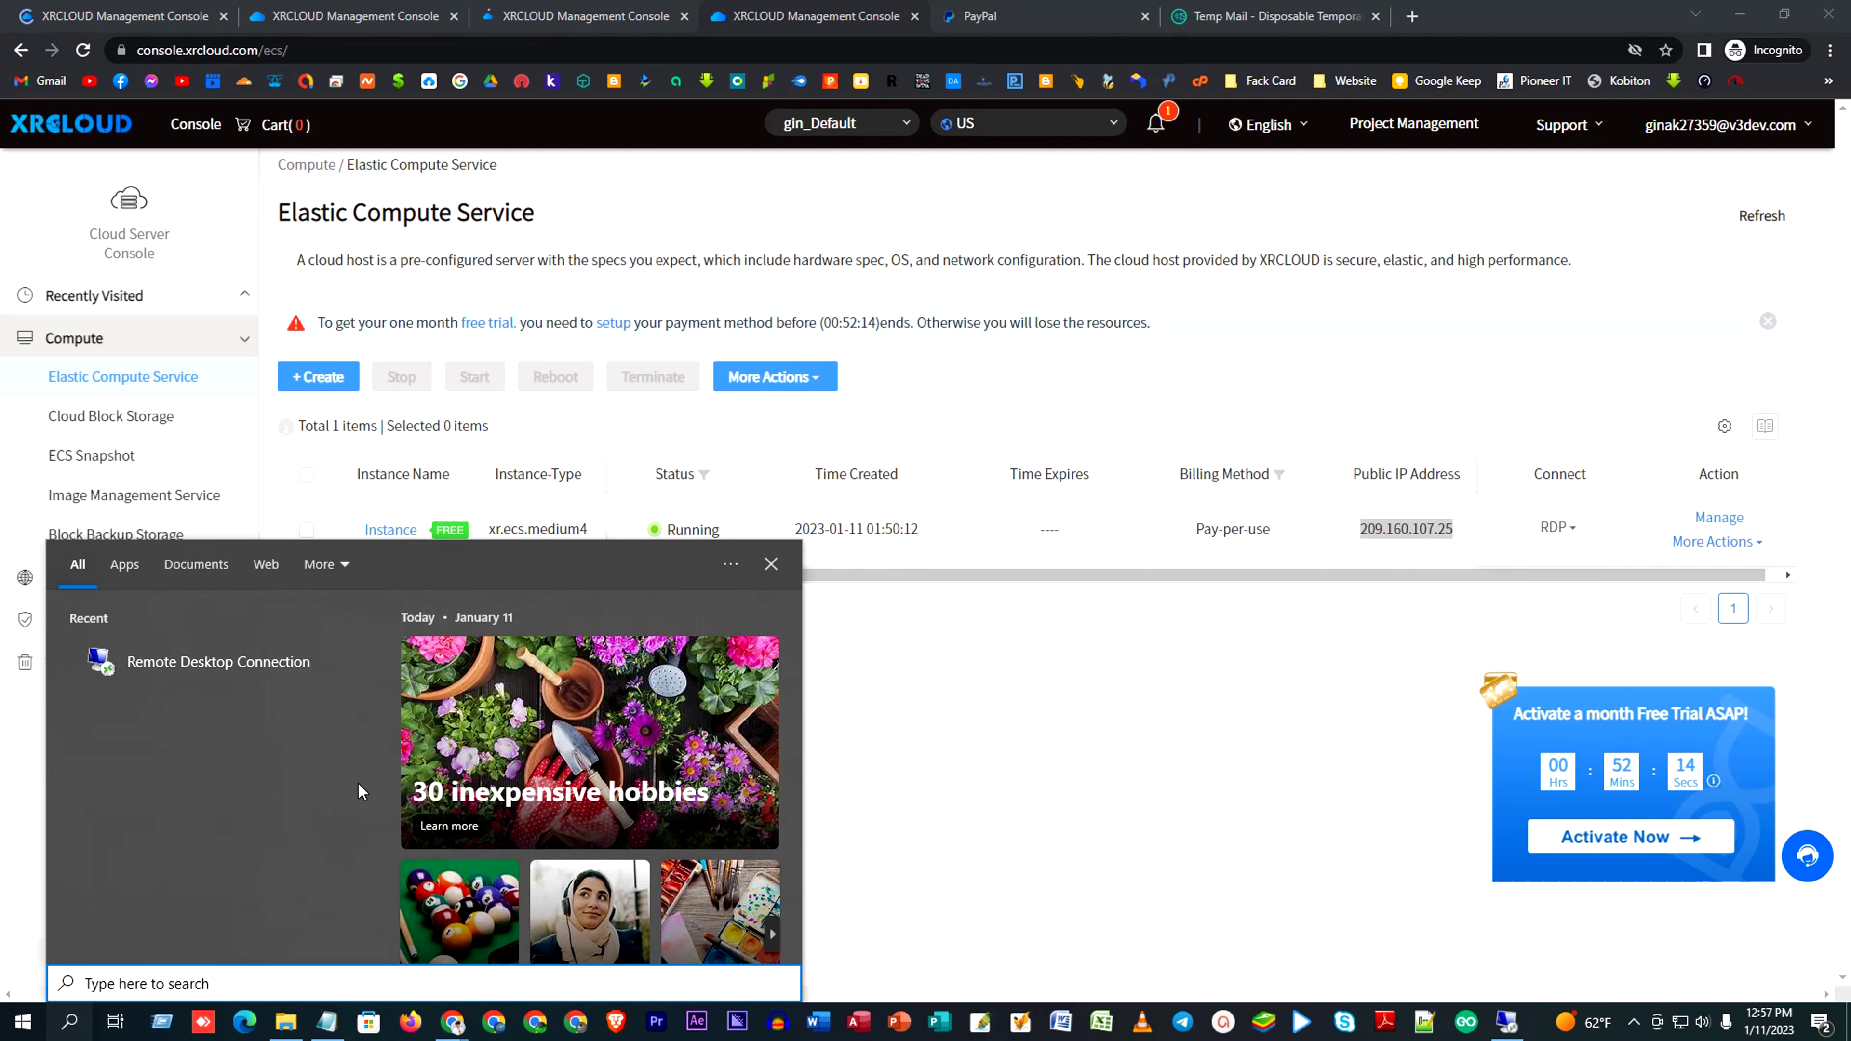
pyautogui.click(276, 666)
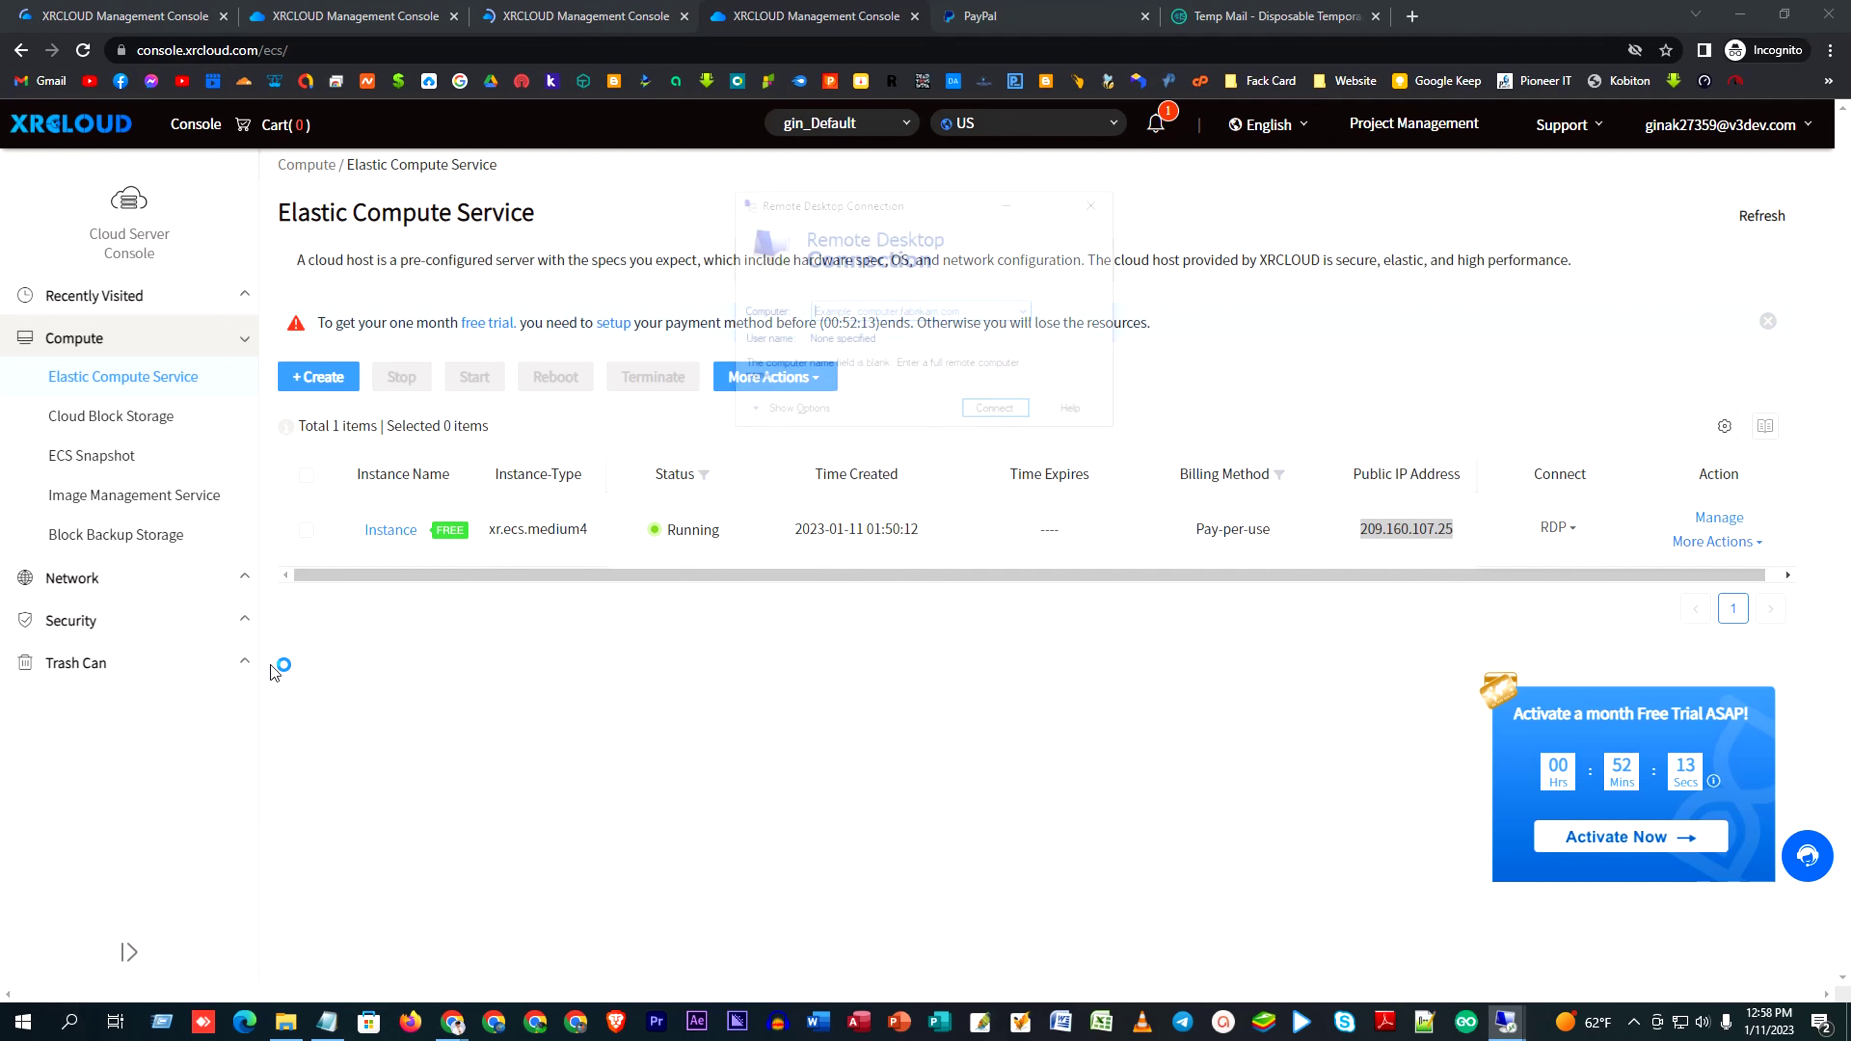
pyautogui.click(848, 312)
pyautogui.hotkey('ctrl', 'v')
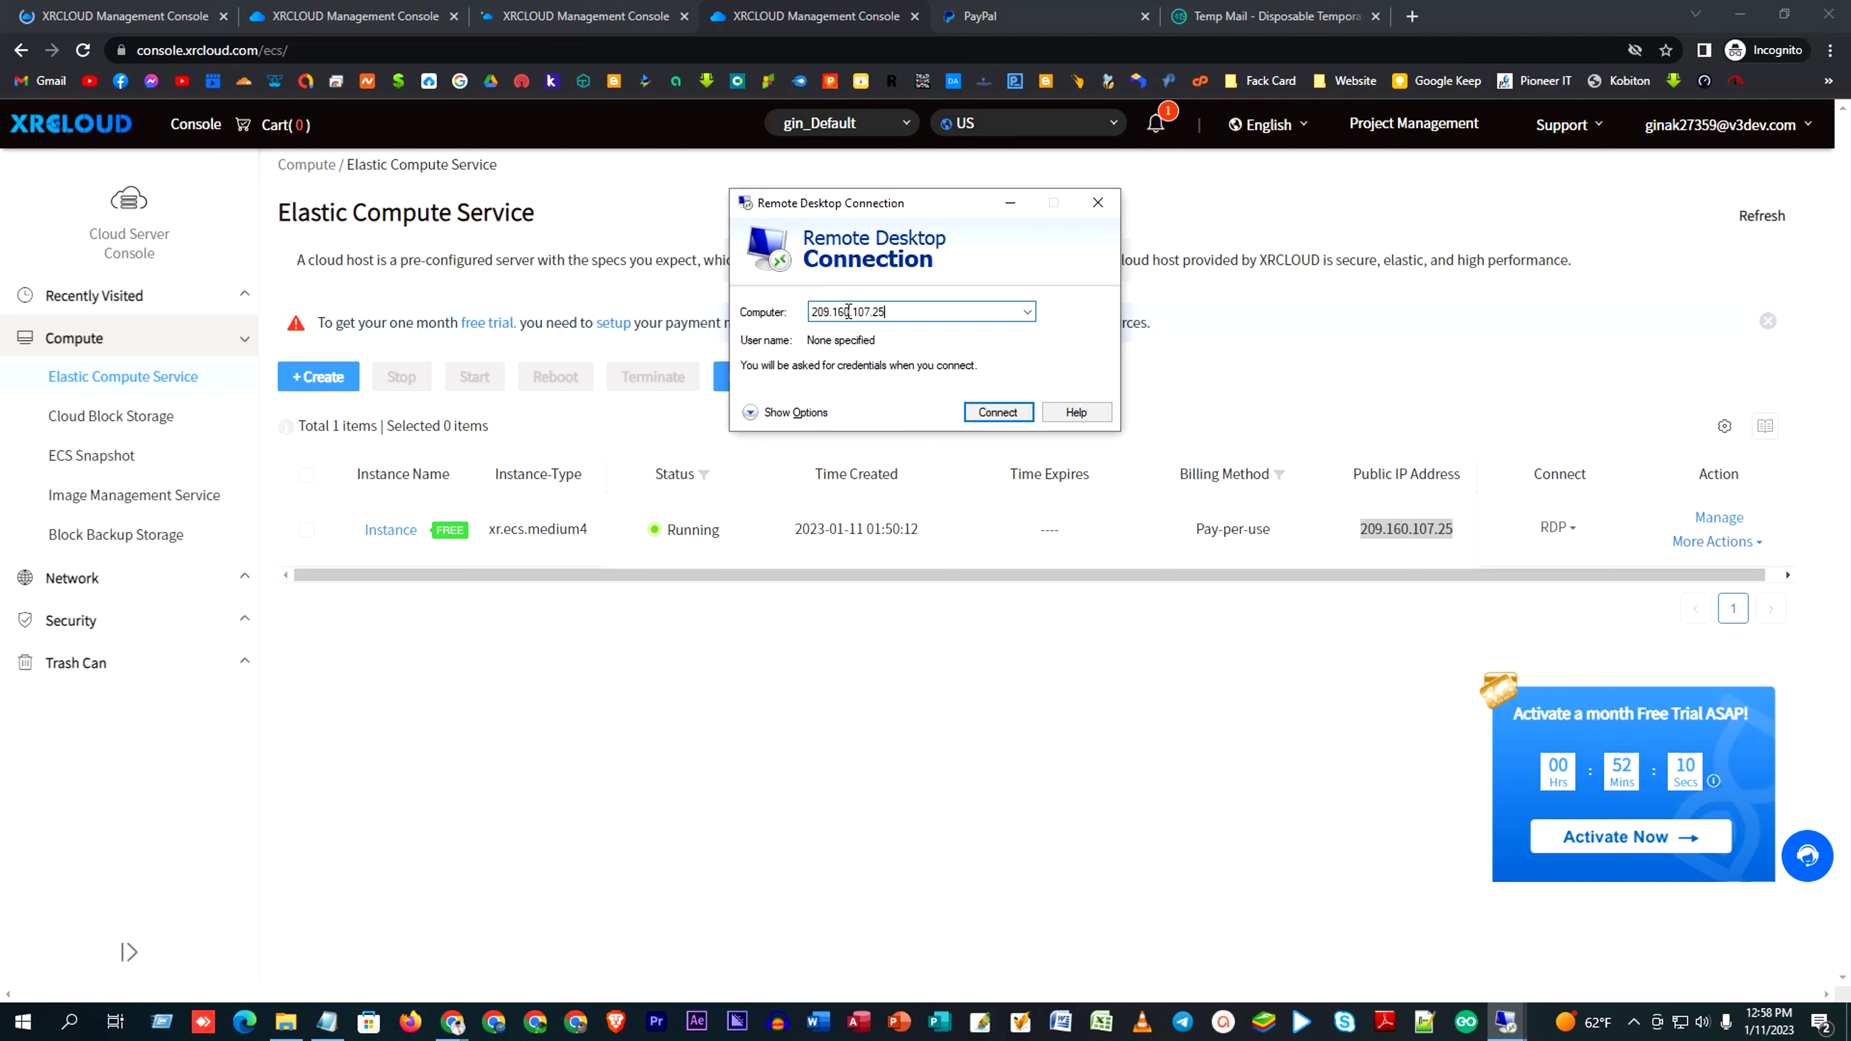
pyautogui.click(997, 412)
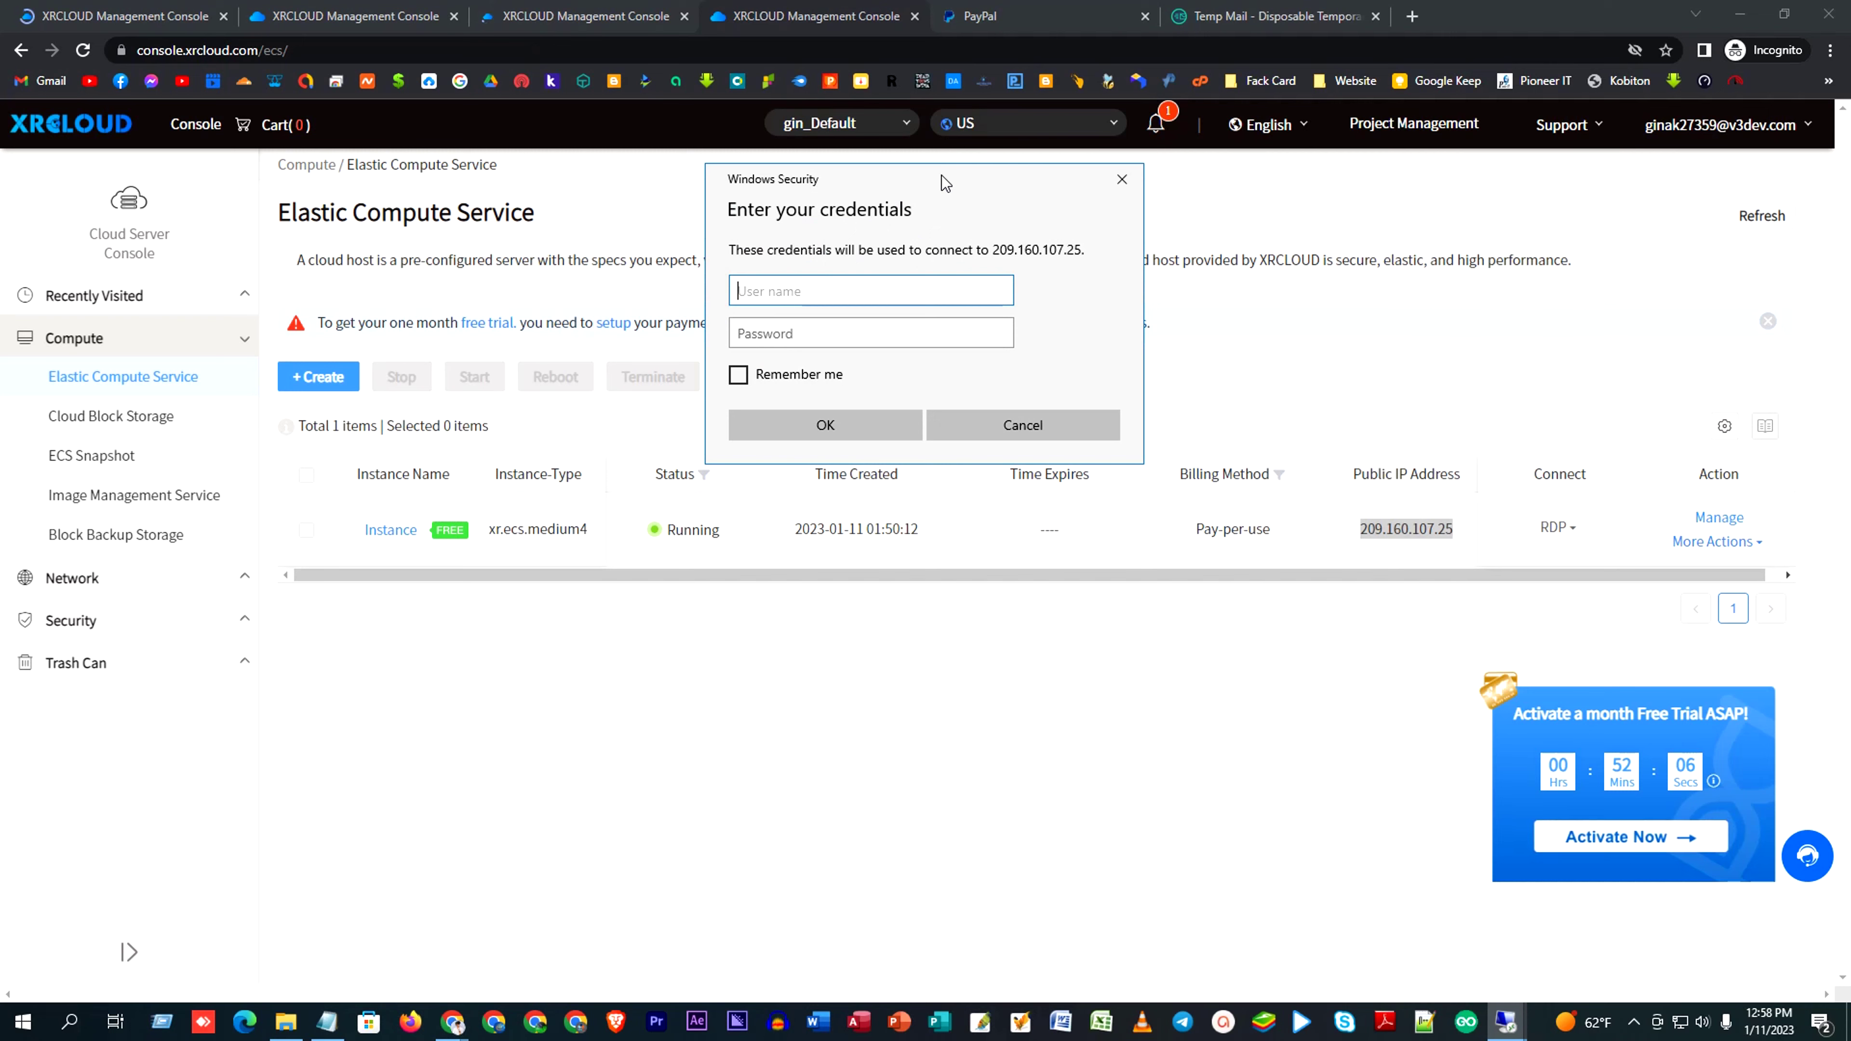
# Step: Enter Administrator as the user name in the remote connection's credentials dialog
pyautogui.moveTo(944, 183); pyautogui.dragTo(1143, 221)
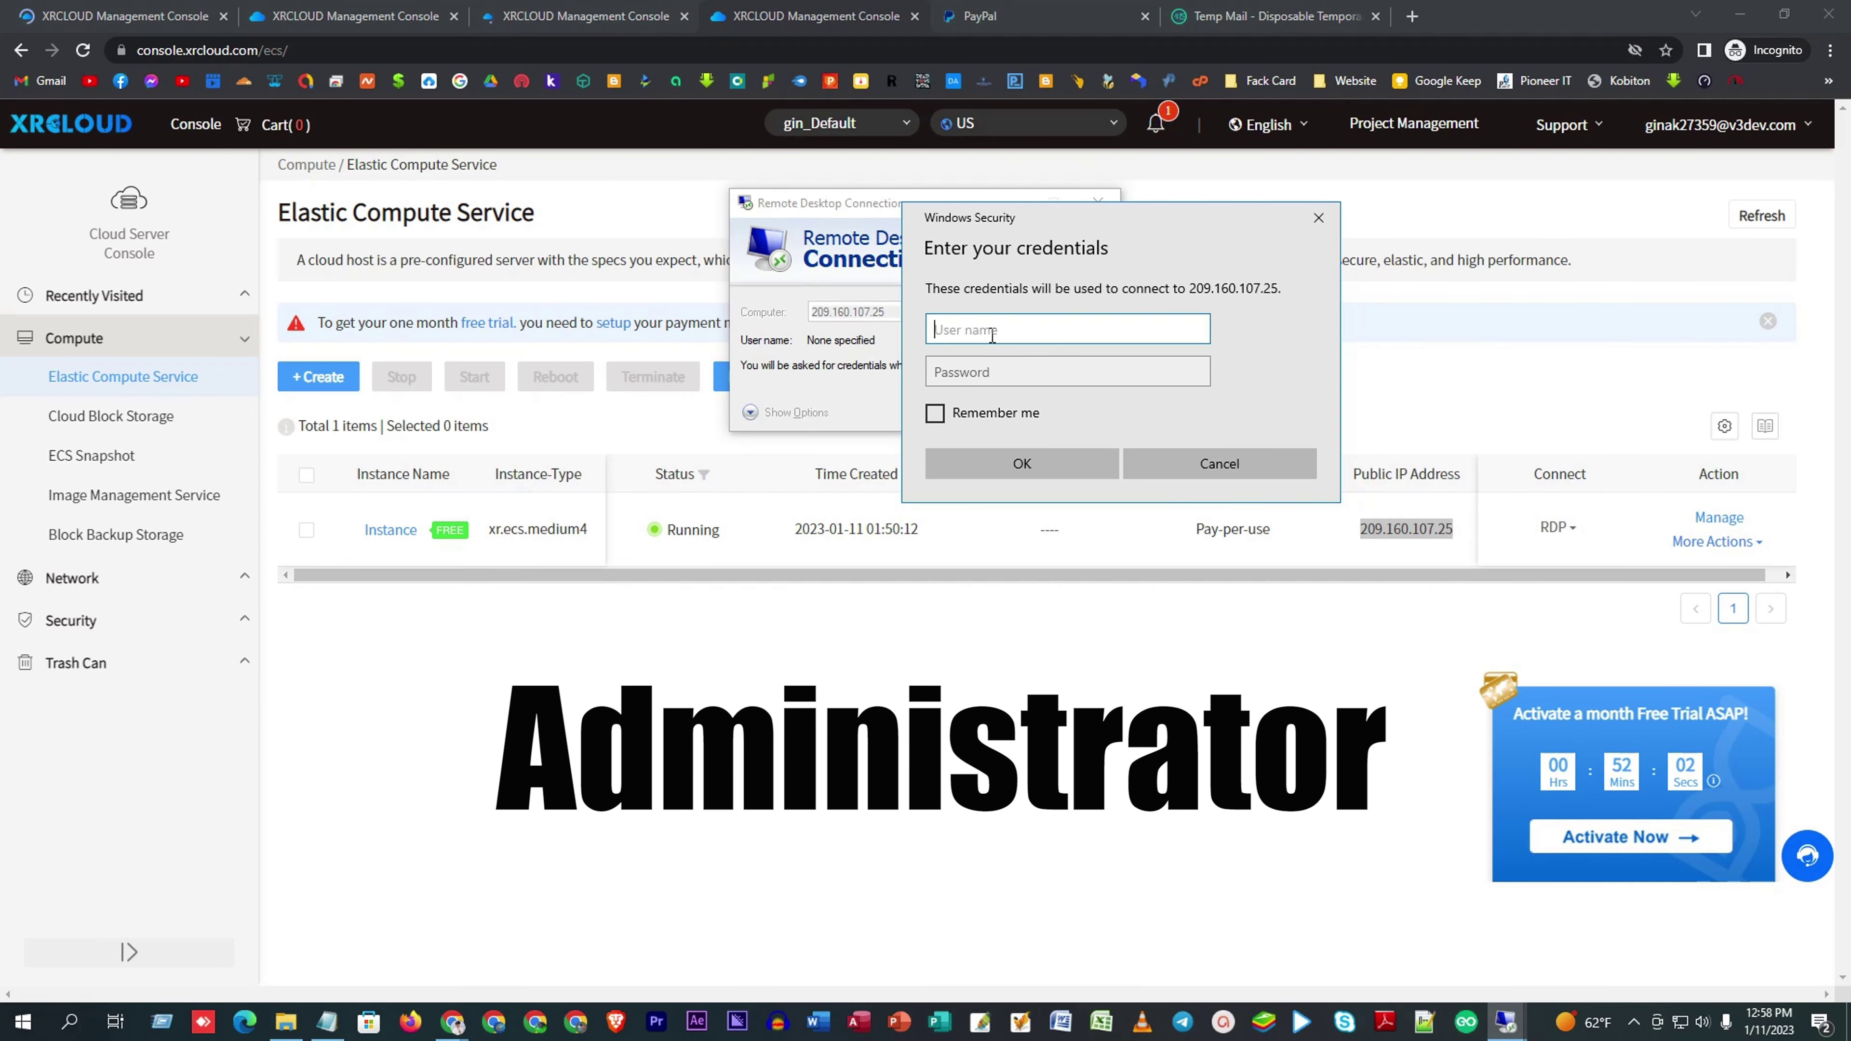
pyautogui.write('adm')
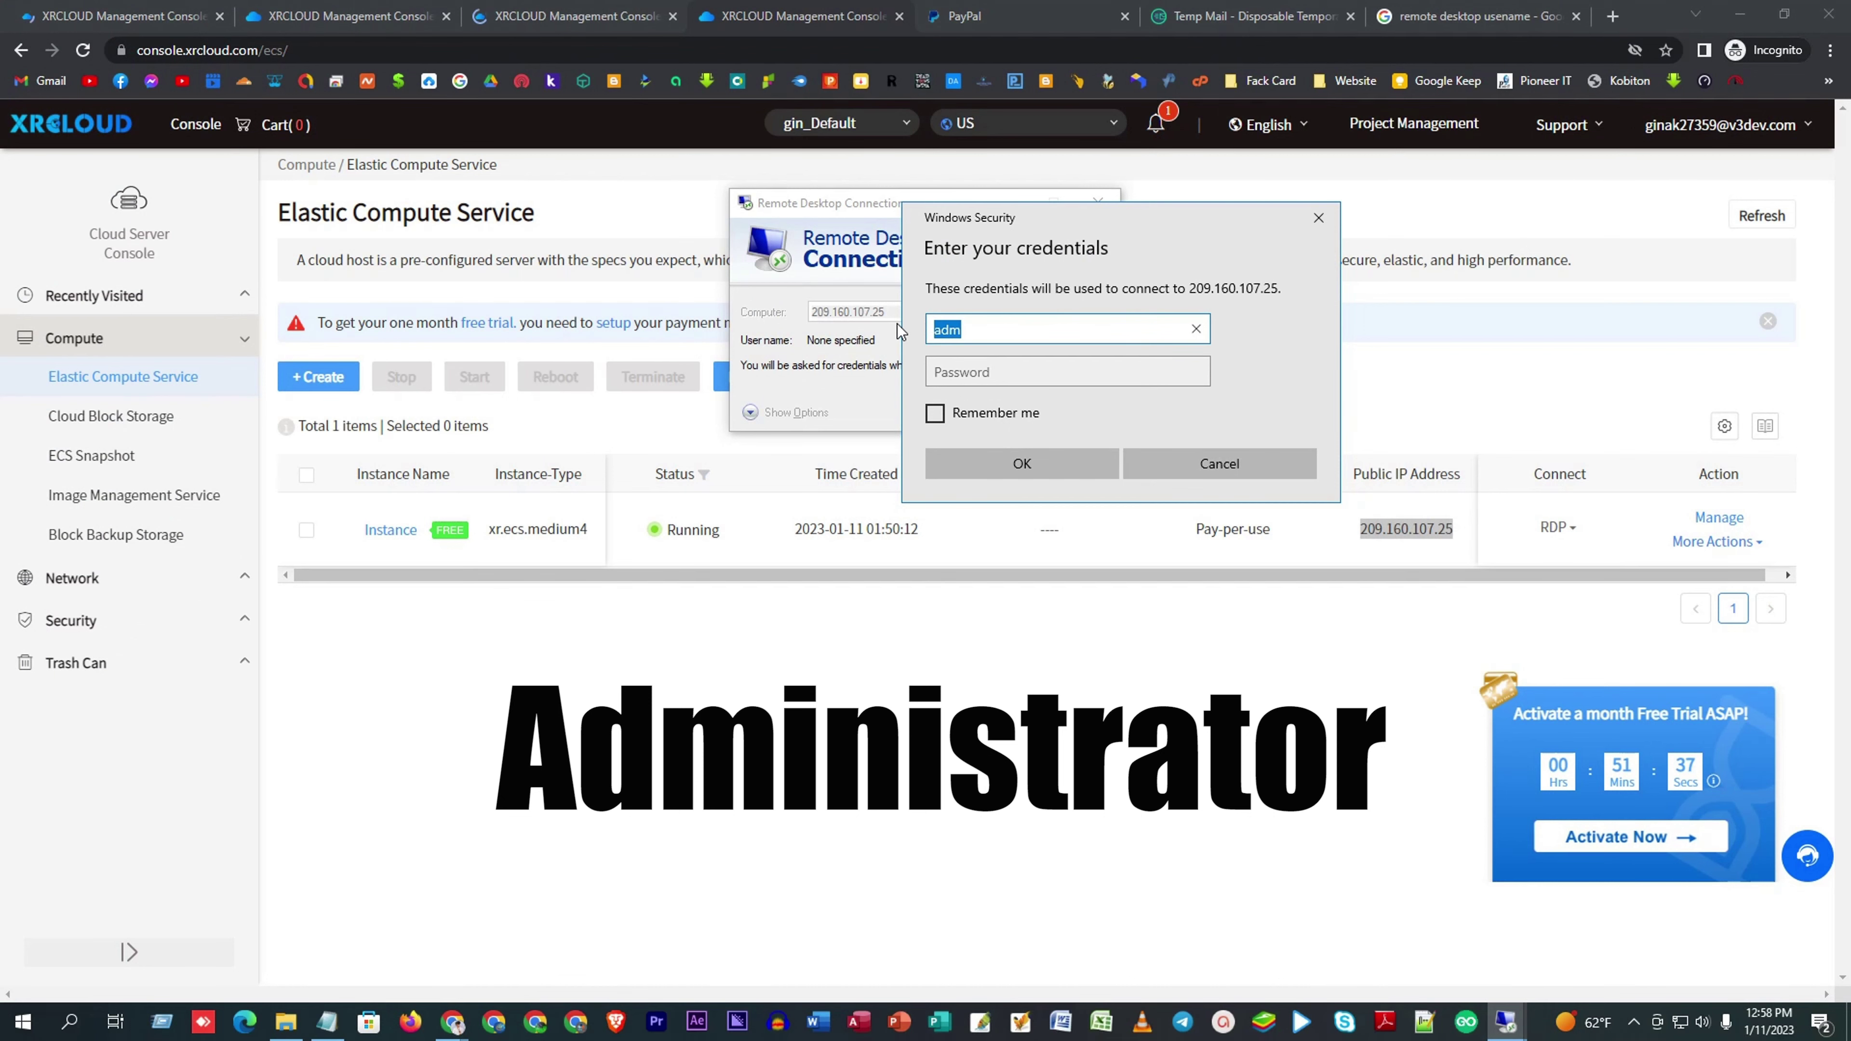
pyautogui.hotkey('ctrl', 'v')
pyautogui.click(943, 359)
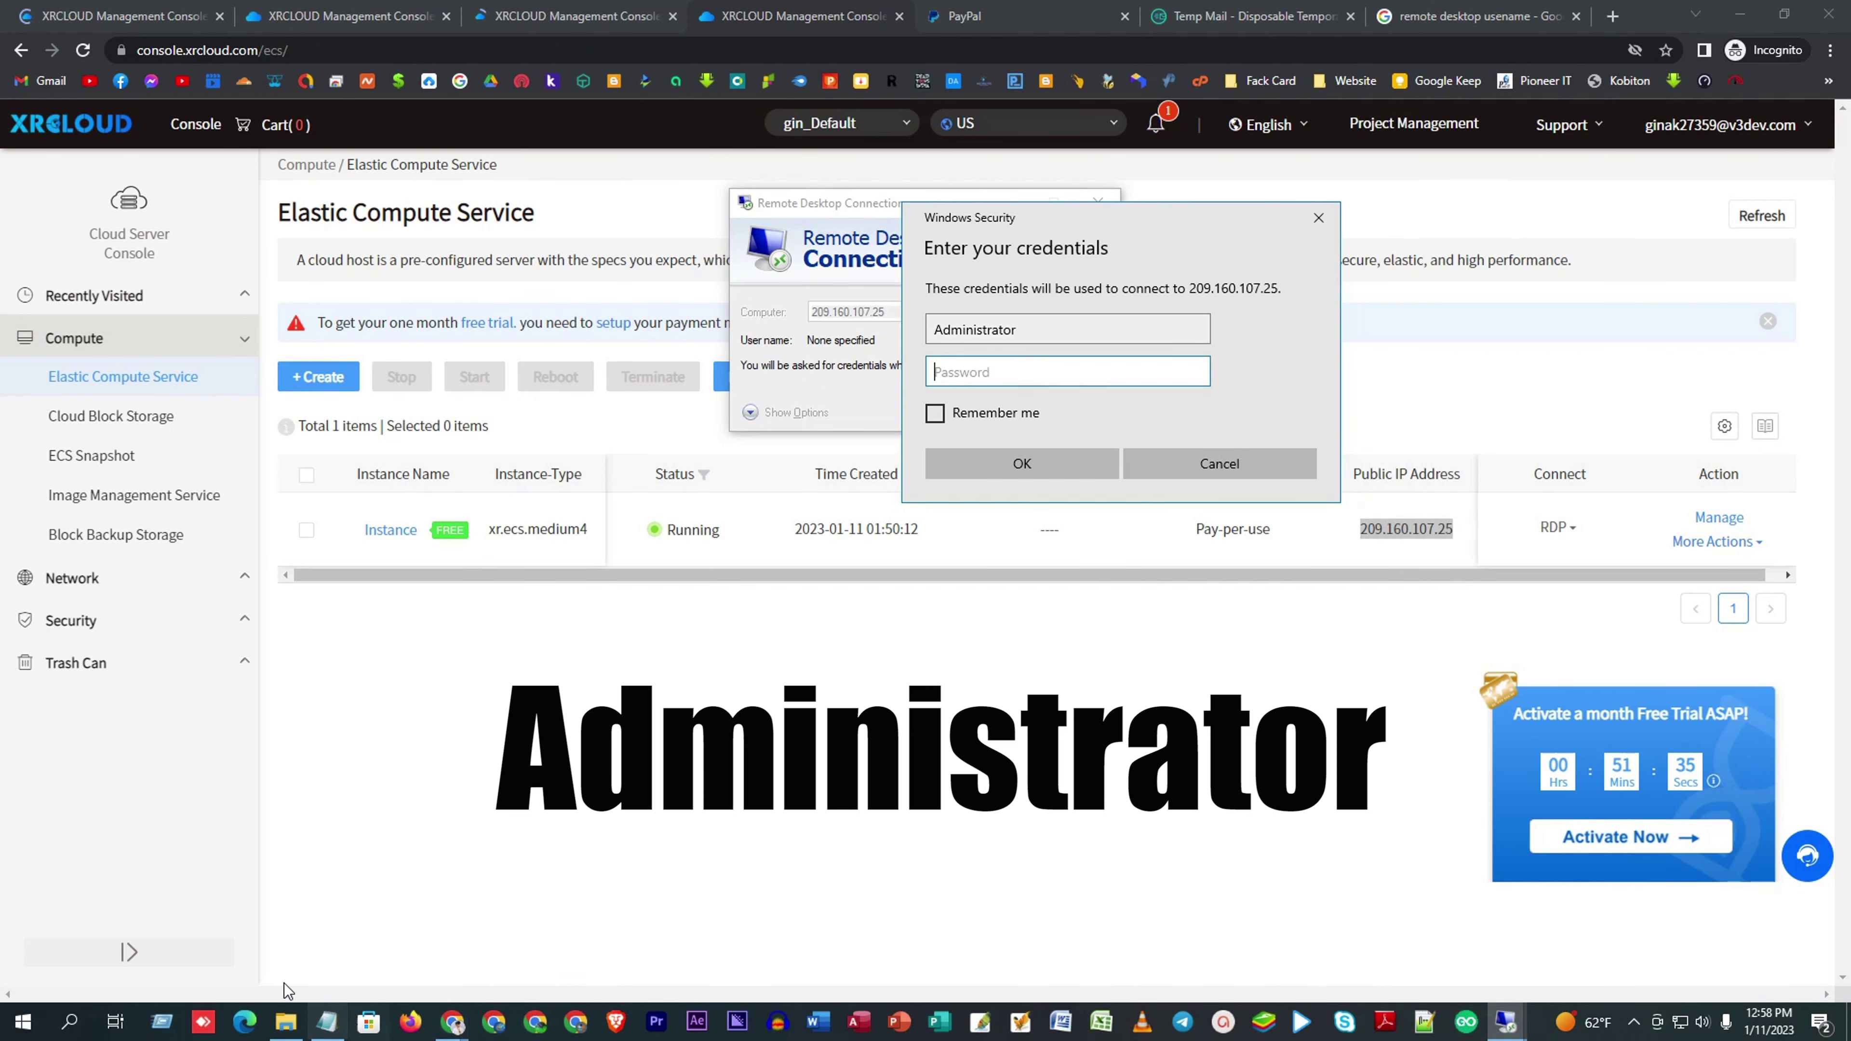
# Step: Paste the instance password saved in Notepad into the credentials dialog, have the credentials remembered, and submit them
pyautogui.click(327, 1021)
pyautogui.moveTo(953, 496); pyautogui.dragTo(706, 484)
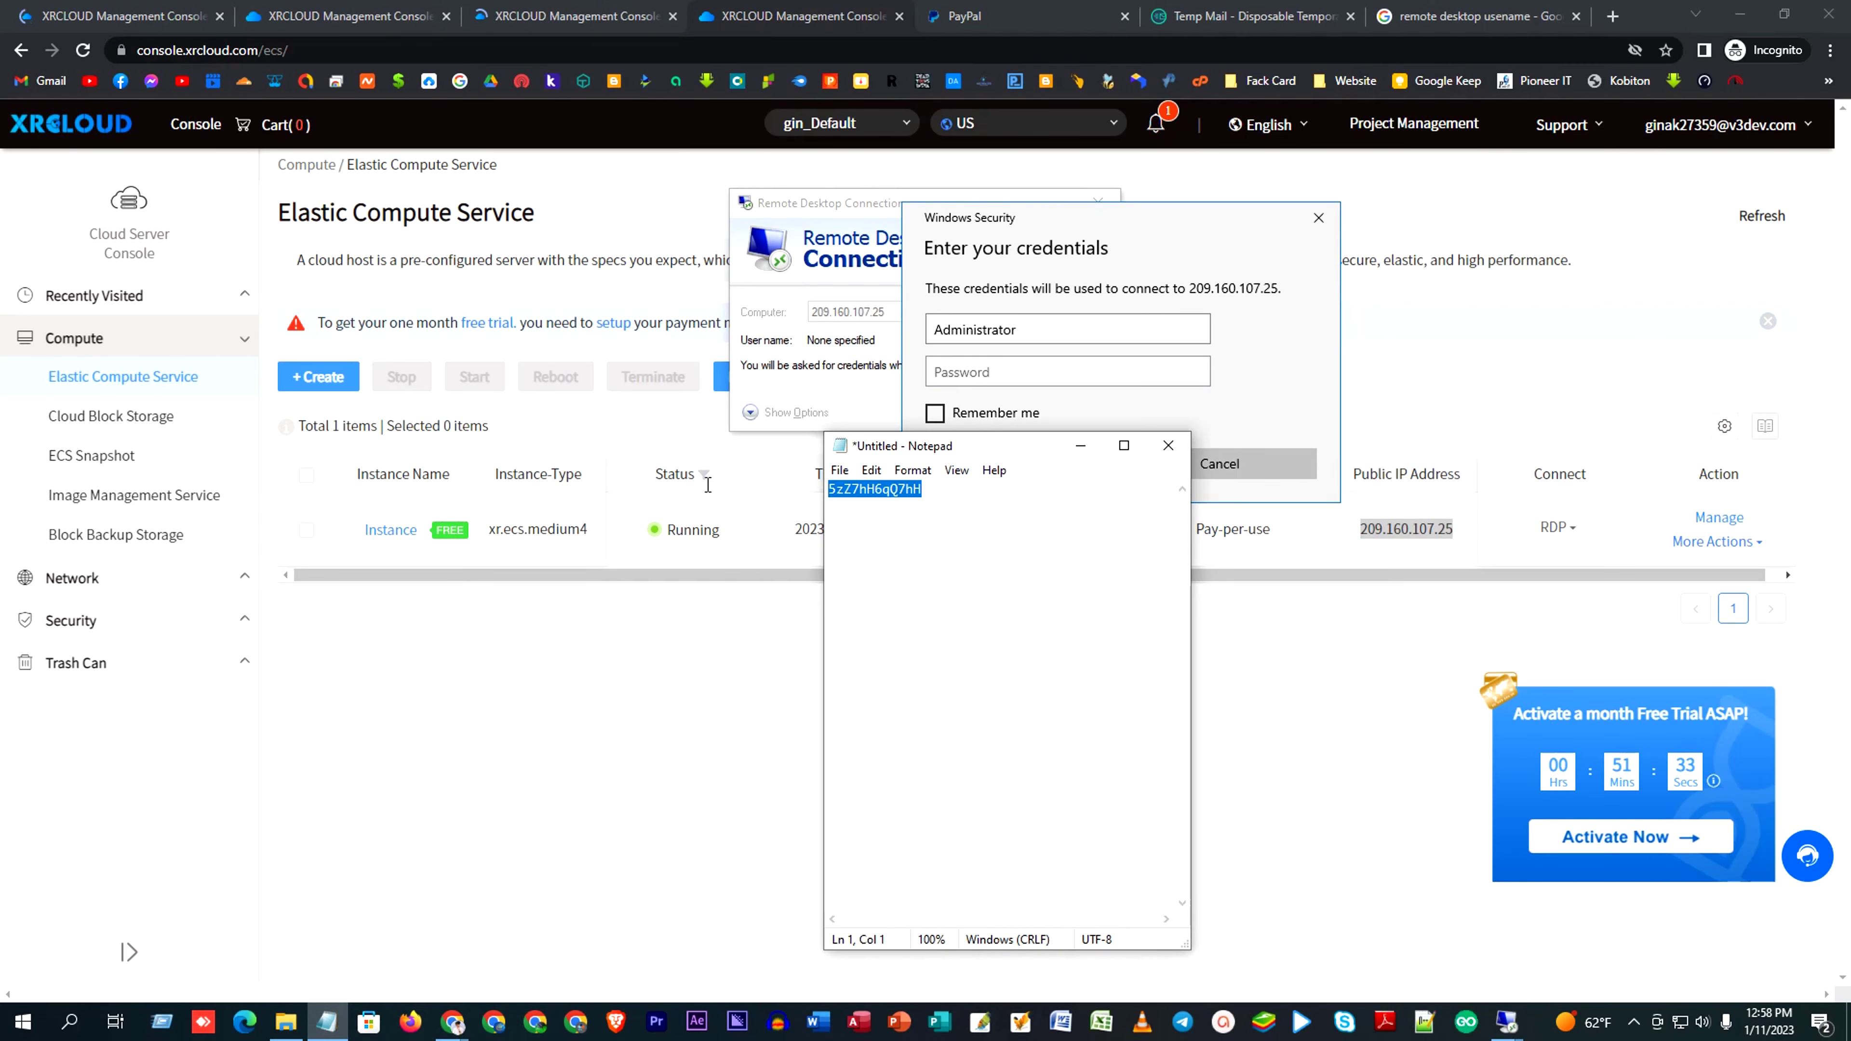
pyautogui.hotkey('ctrl', 'c')
pyautogui.click(1081, 445)
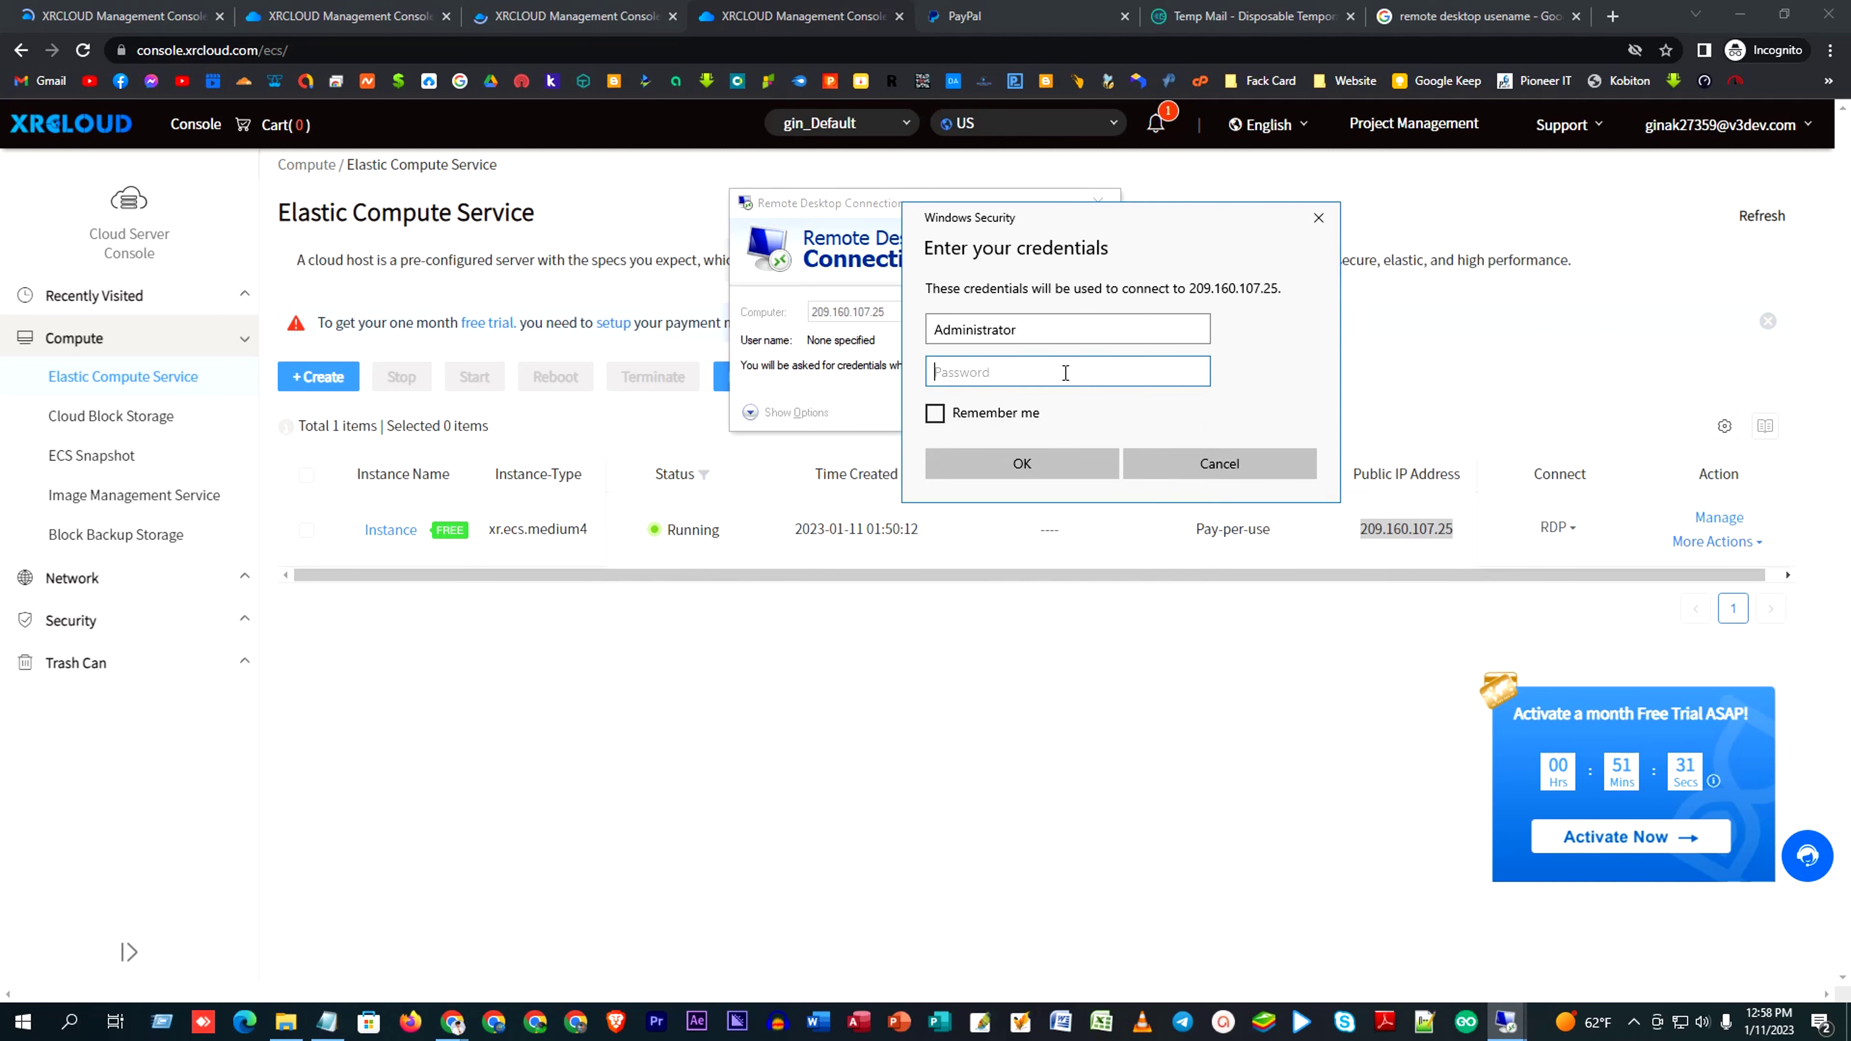
pyautogui.hotkey('ctrl', 'v')
pyautogui.click(935, 413)
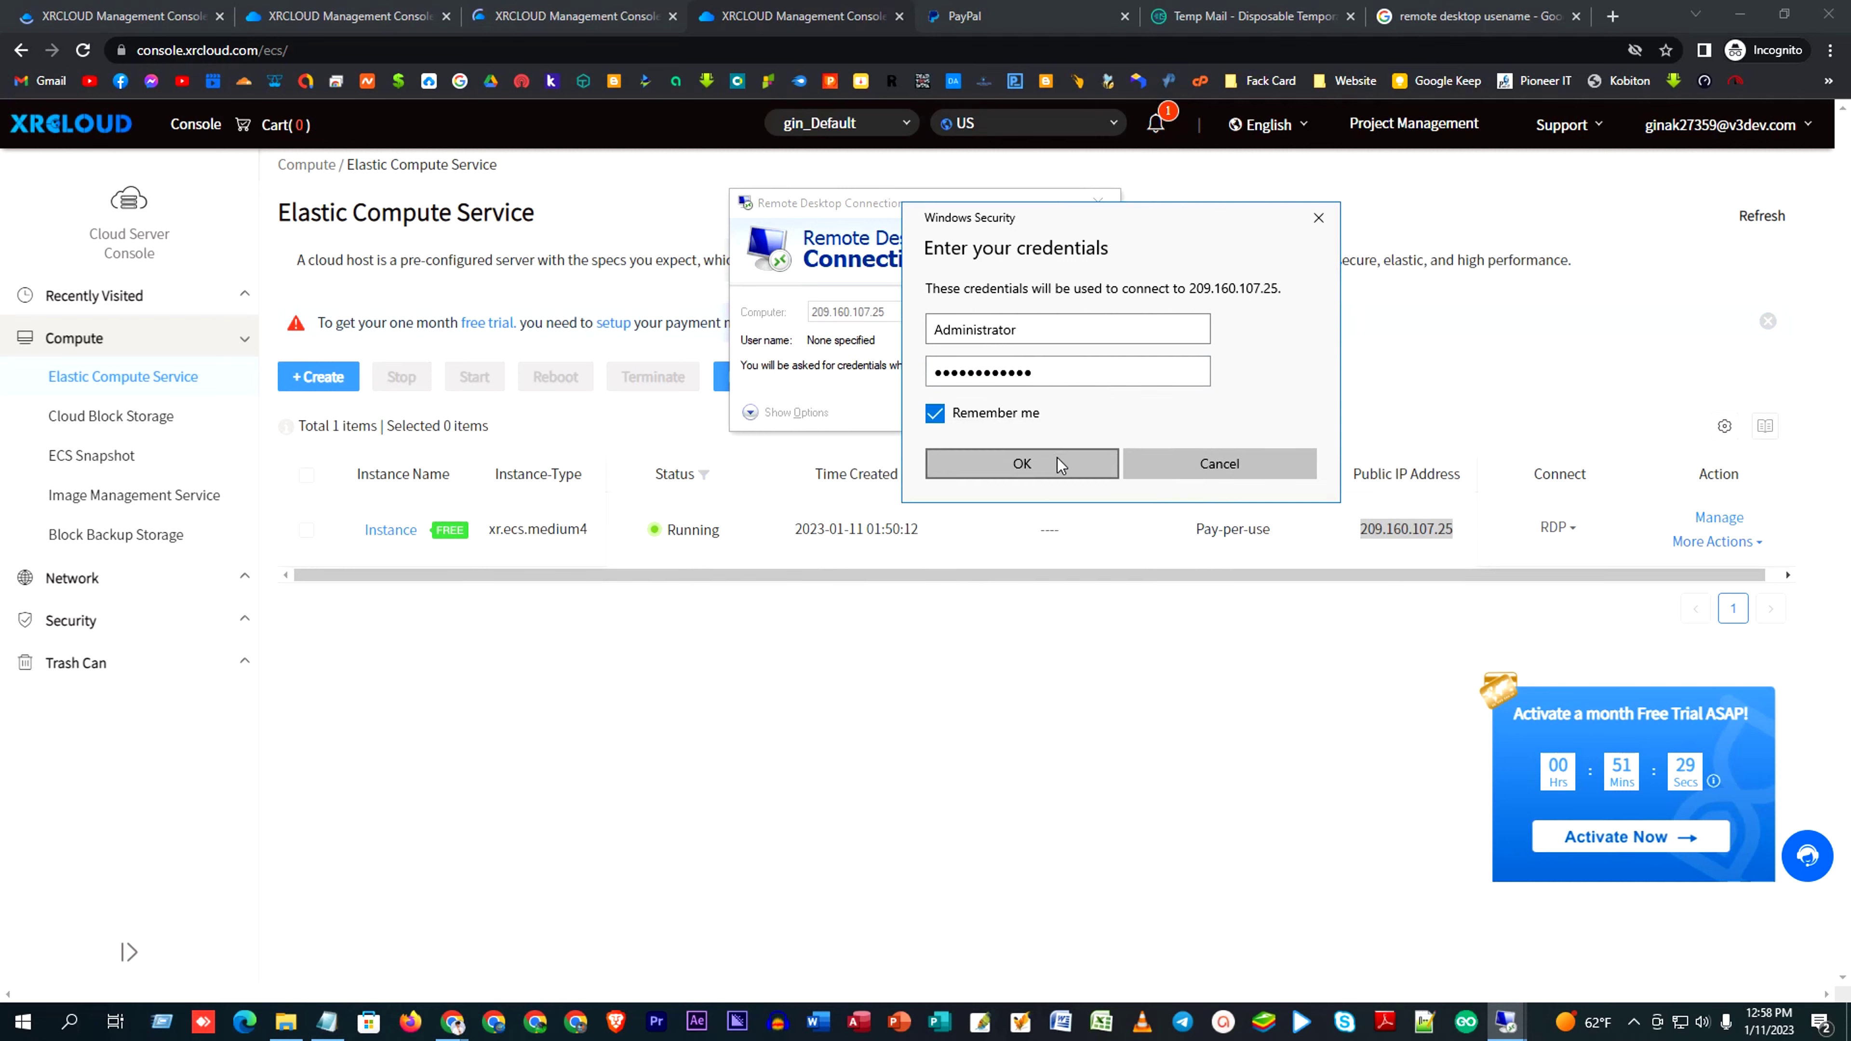
pyautogui.click(1042, 464)
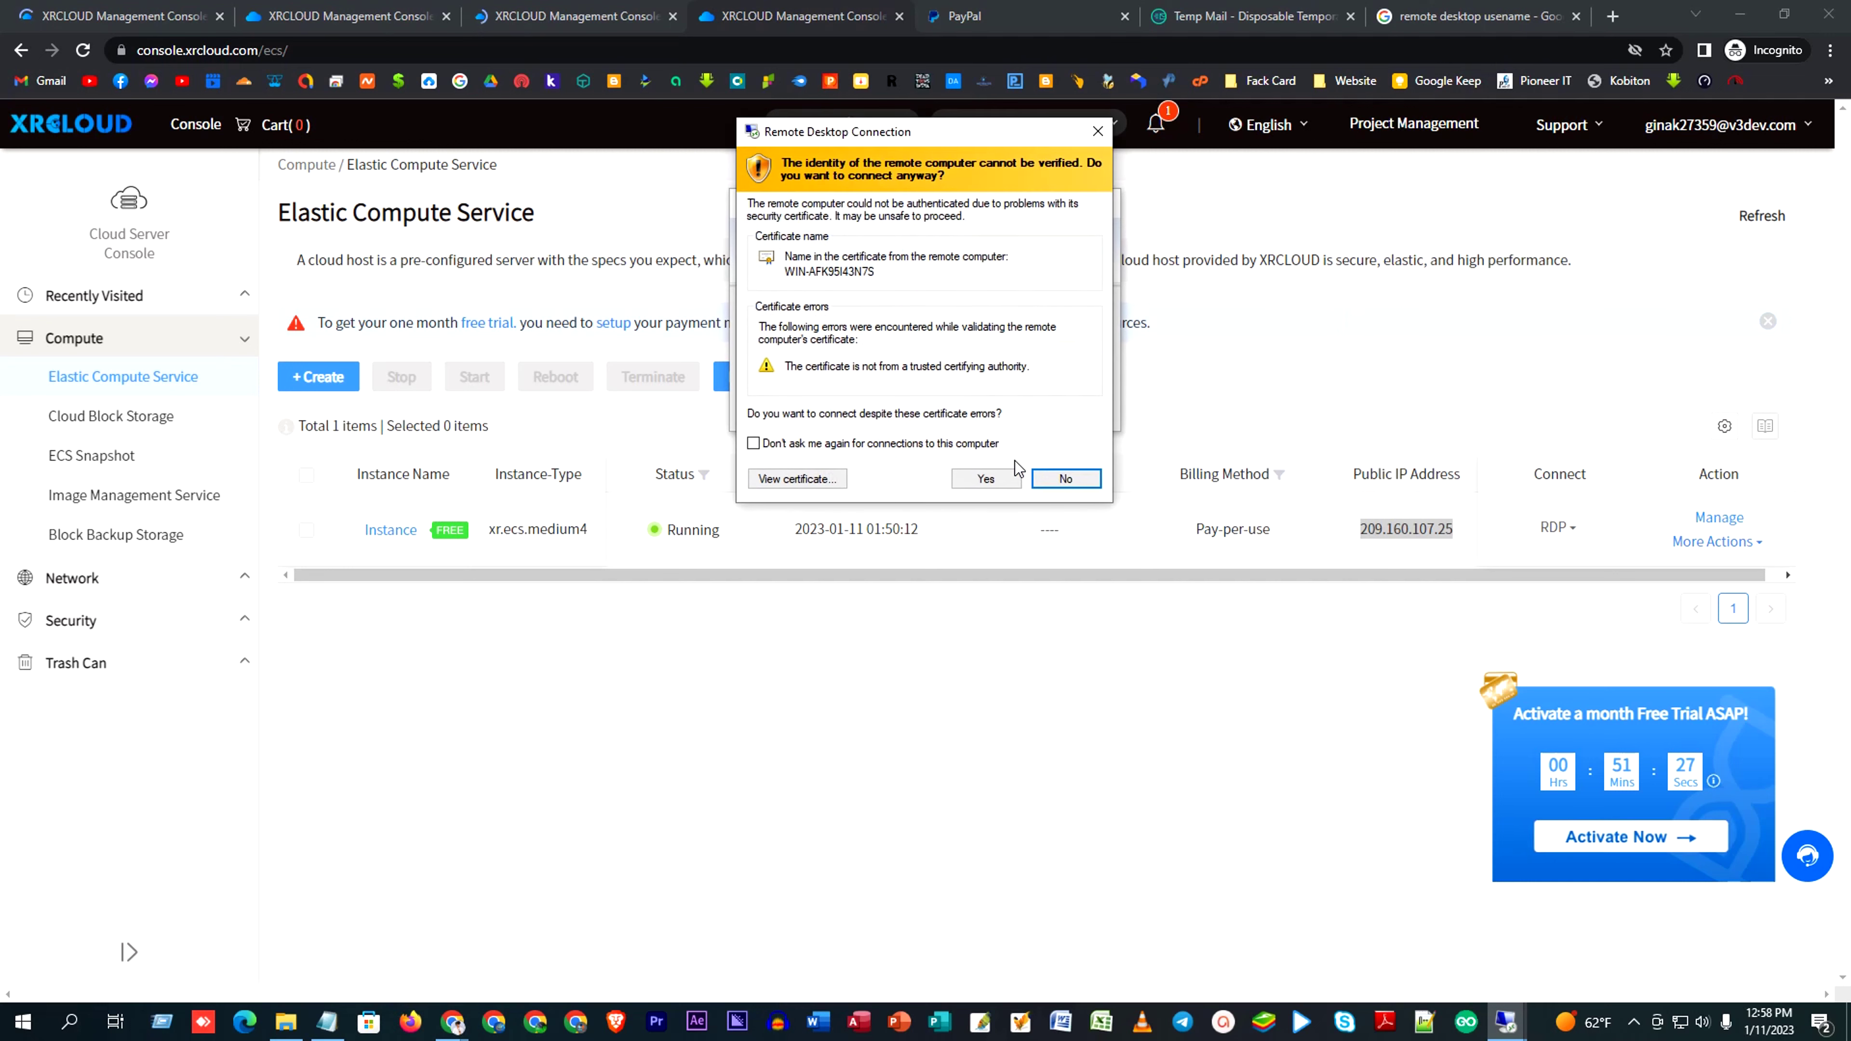
# Step: Connect to the server despite the untrusted certificate and close its Server Manager windows
pyautogui.click(977, 482)
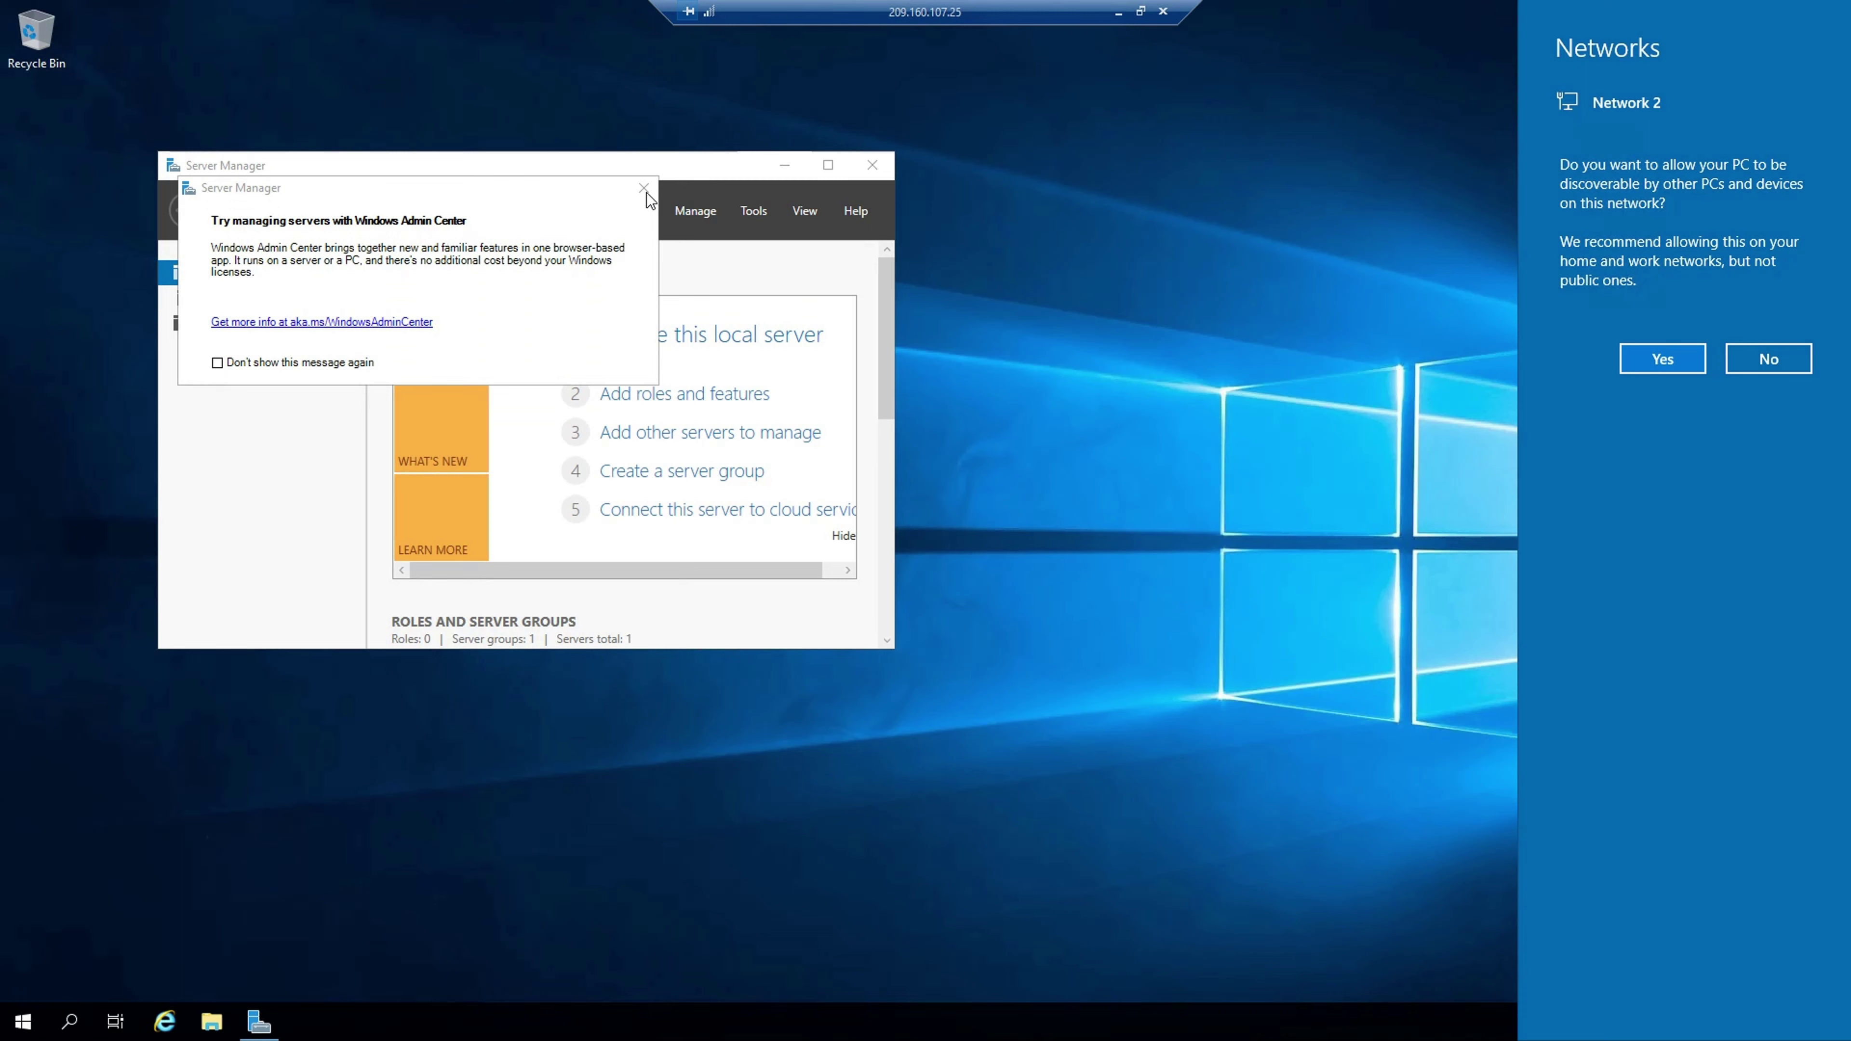
pyautogui.click(645, 189)
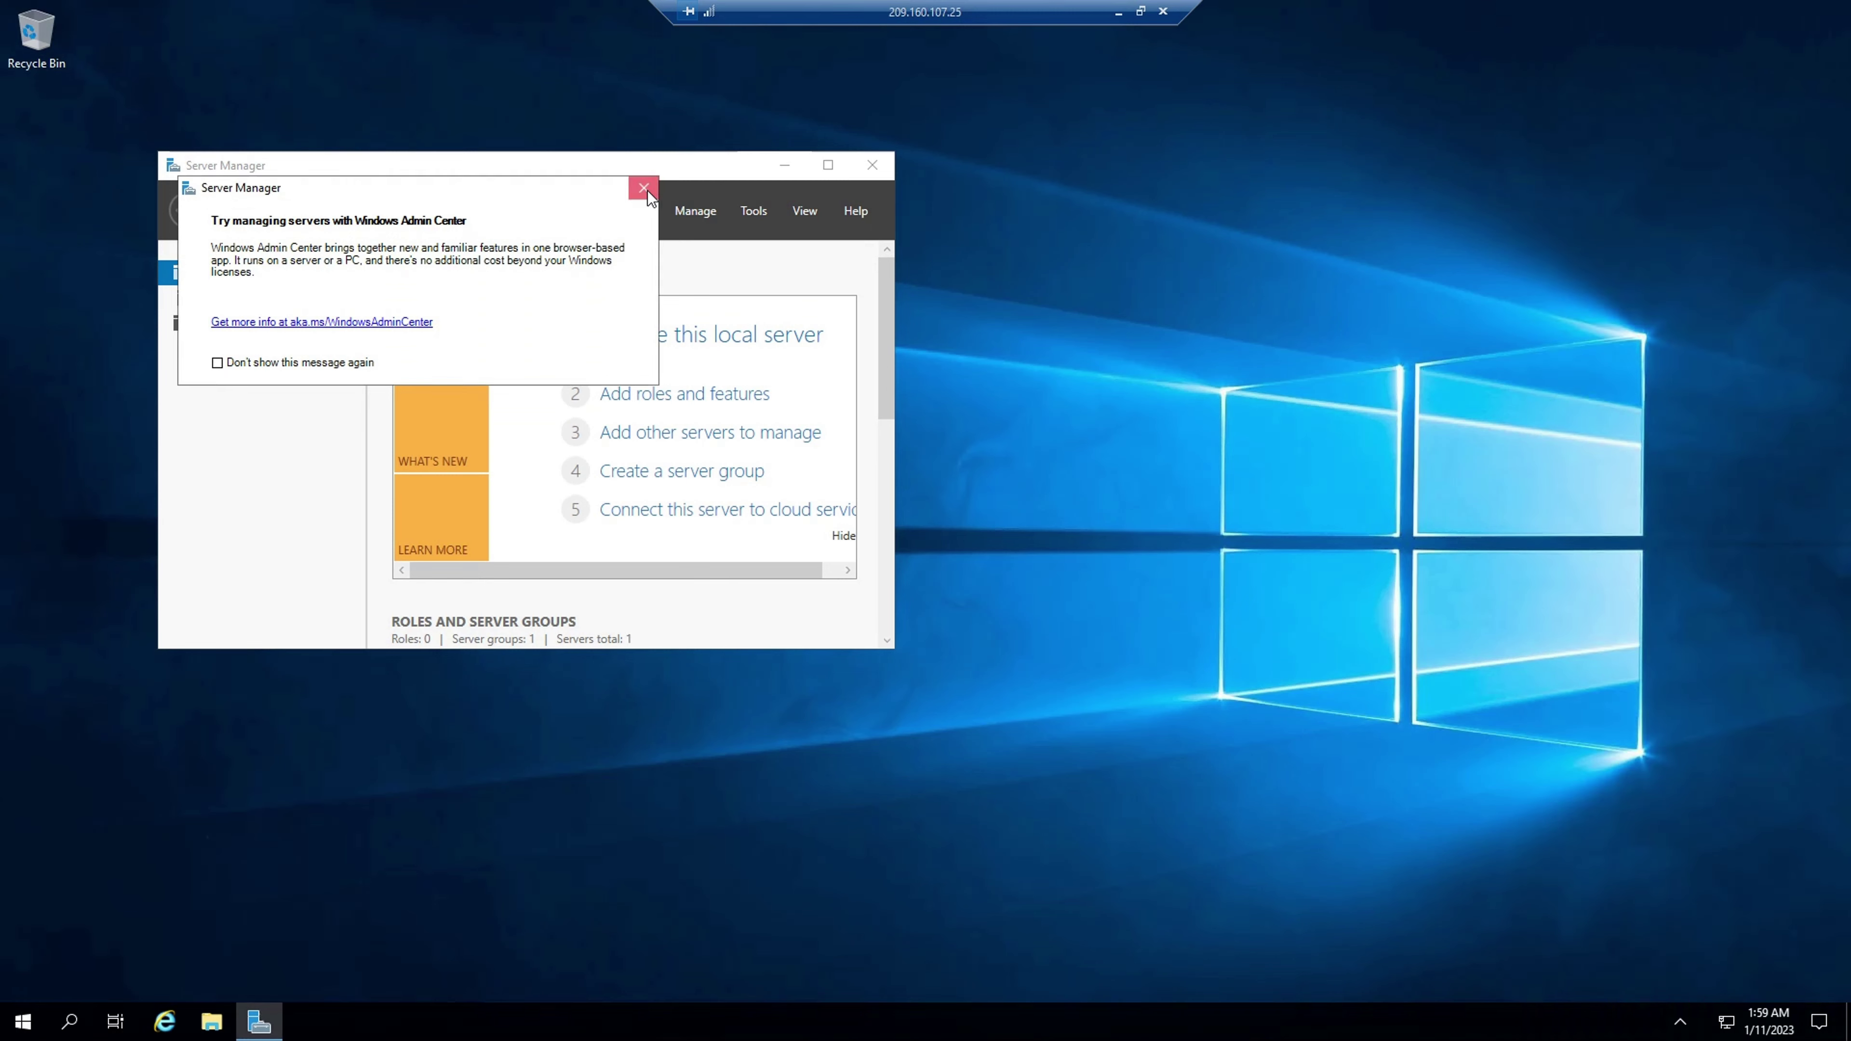
pyautogui.click(644, 189)
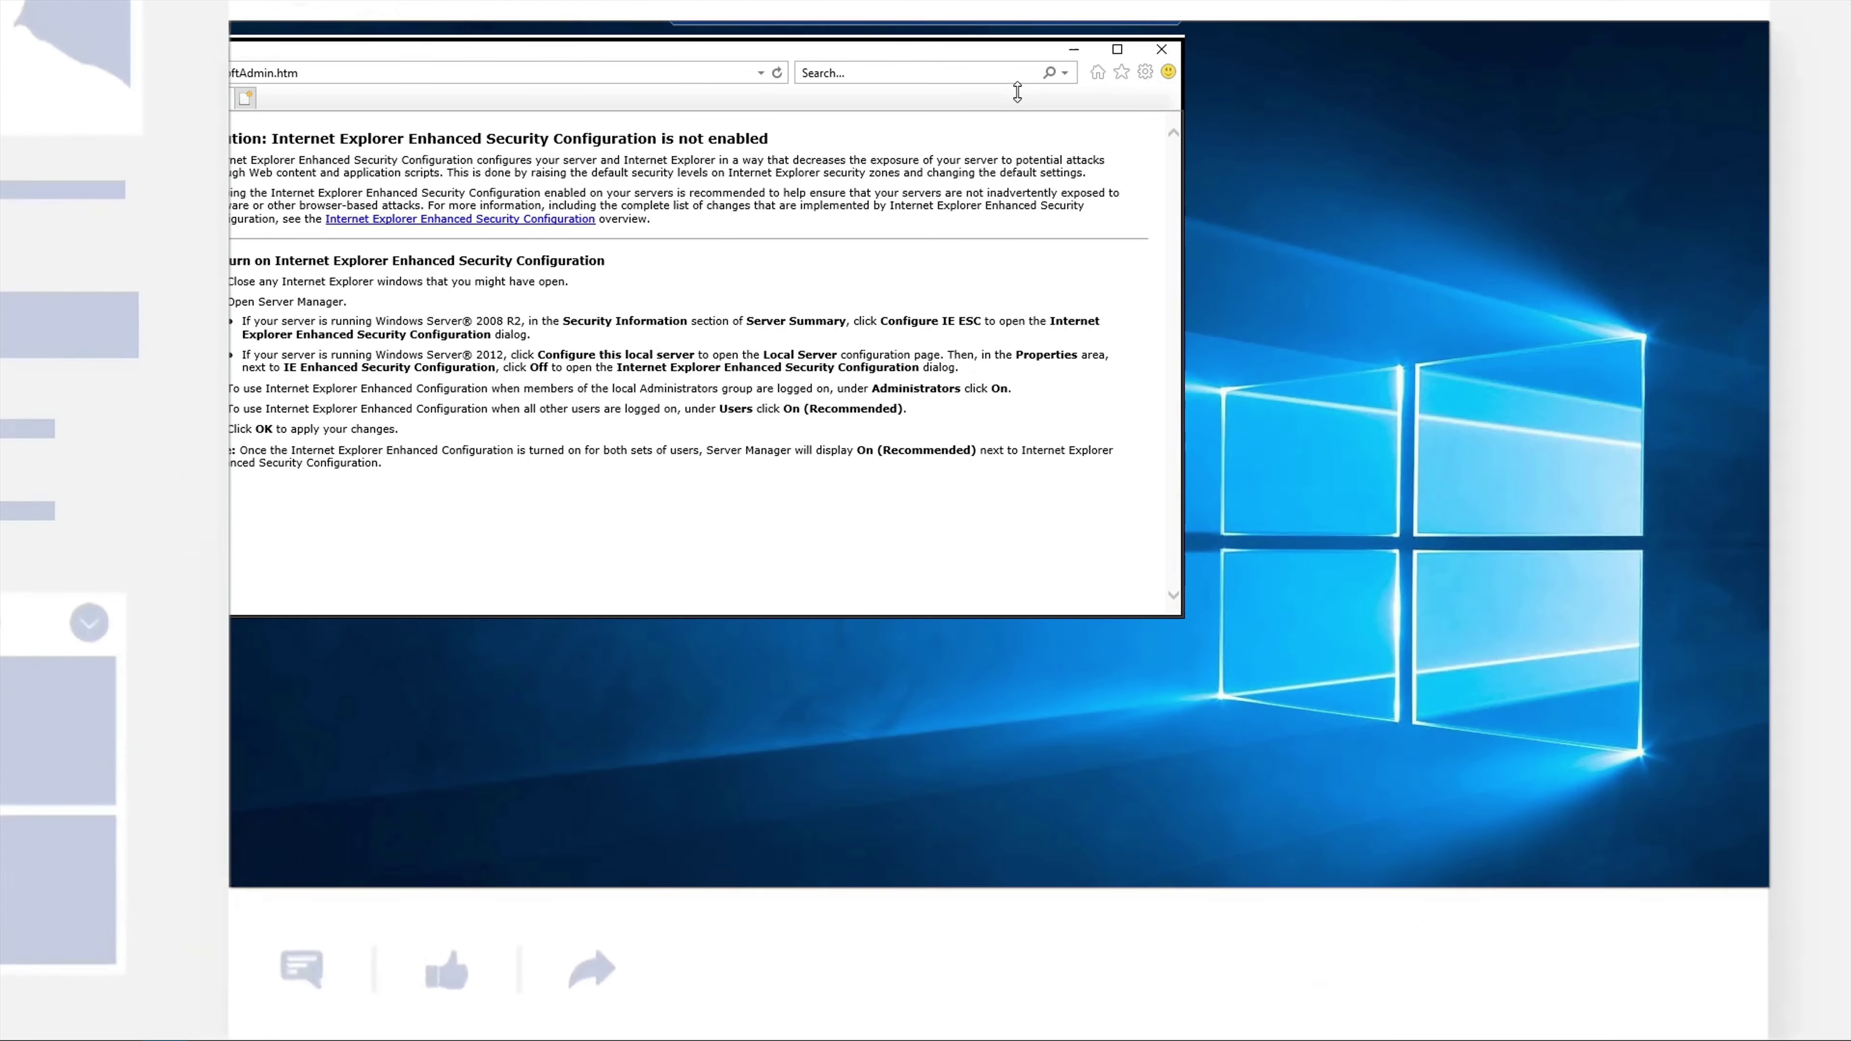
# Step: Search for "speed test" in the remote server's Internet Explorer and run the internet speed test on speedtest.net in a maximized window
pyautogui.moveTo(575, 47); pyautogui.dragTo(933, 87)
pyautogui.moveTo(480, 102); pyautogui.dragTo(823, 143)
pyautogui.click(653, 166)
pyautogui.write('speed test')
pyautogui.press('Return')
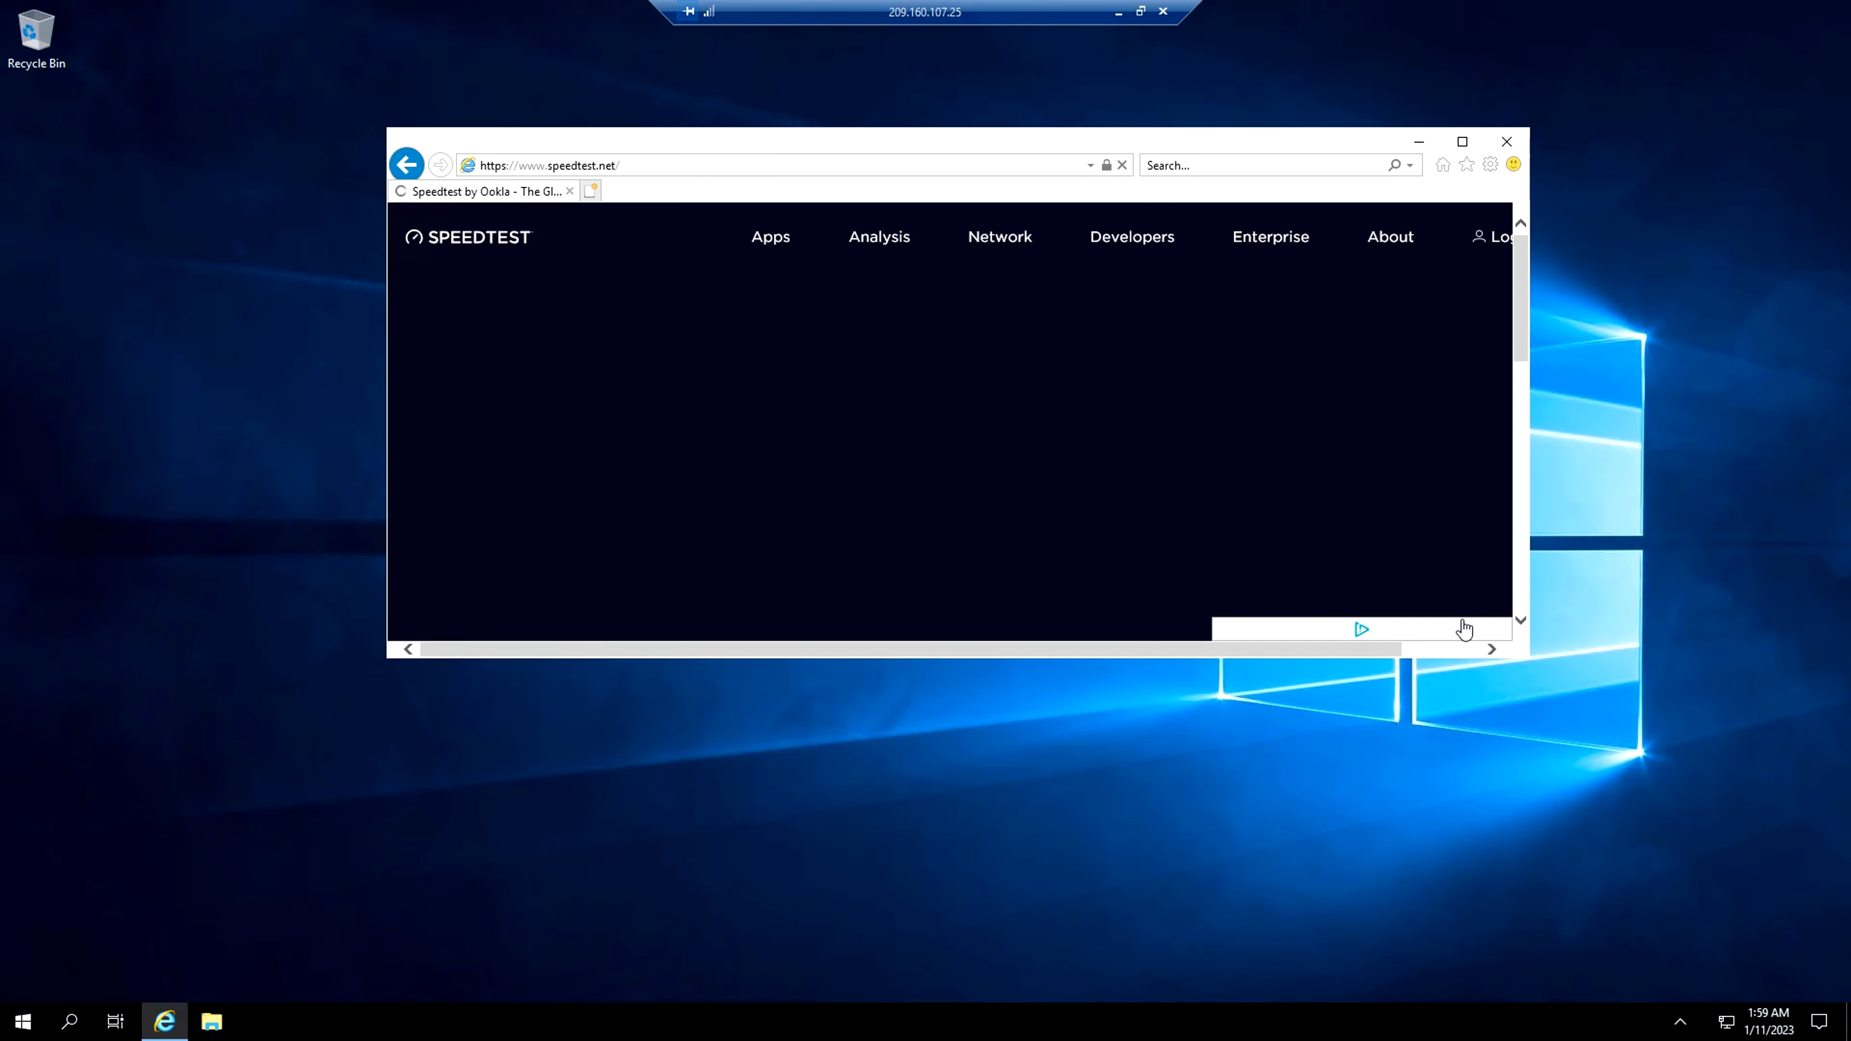
pyautogui.press('super+Up')
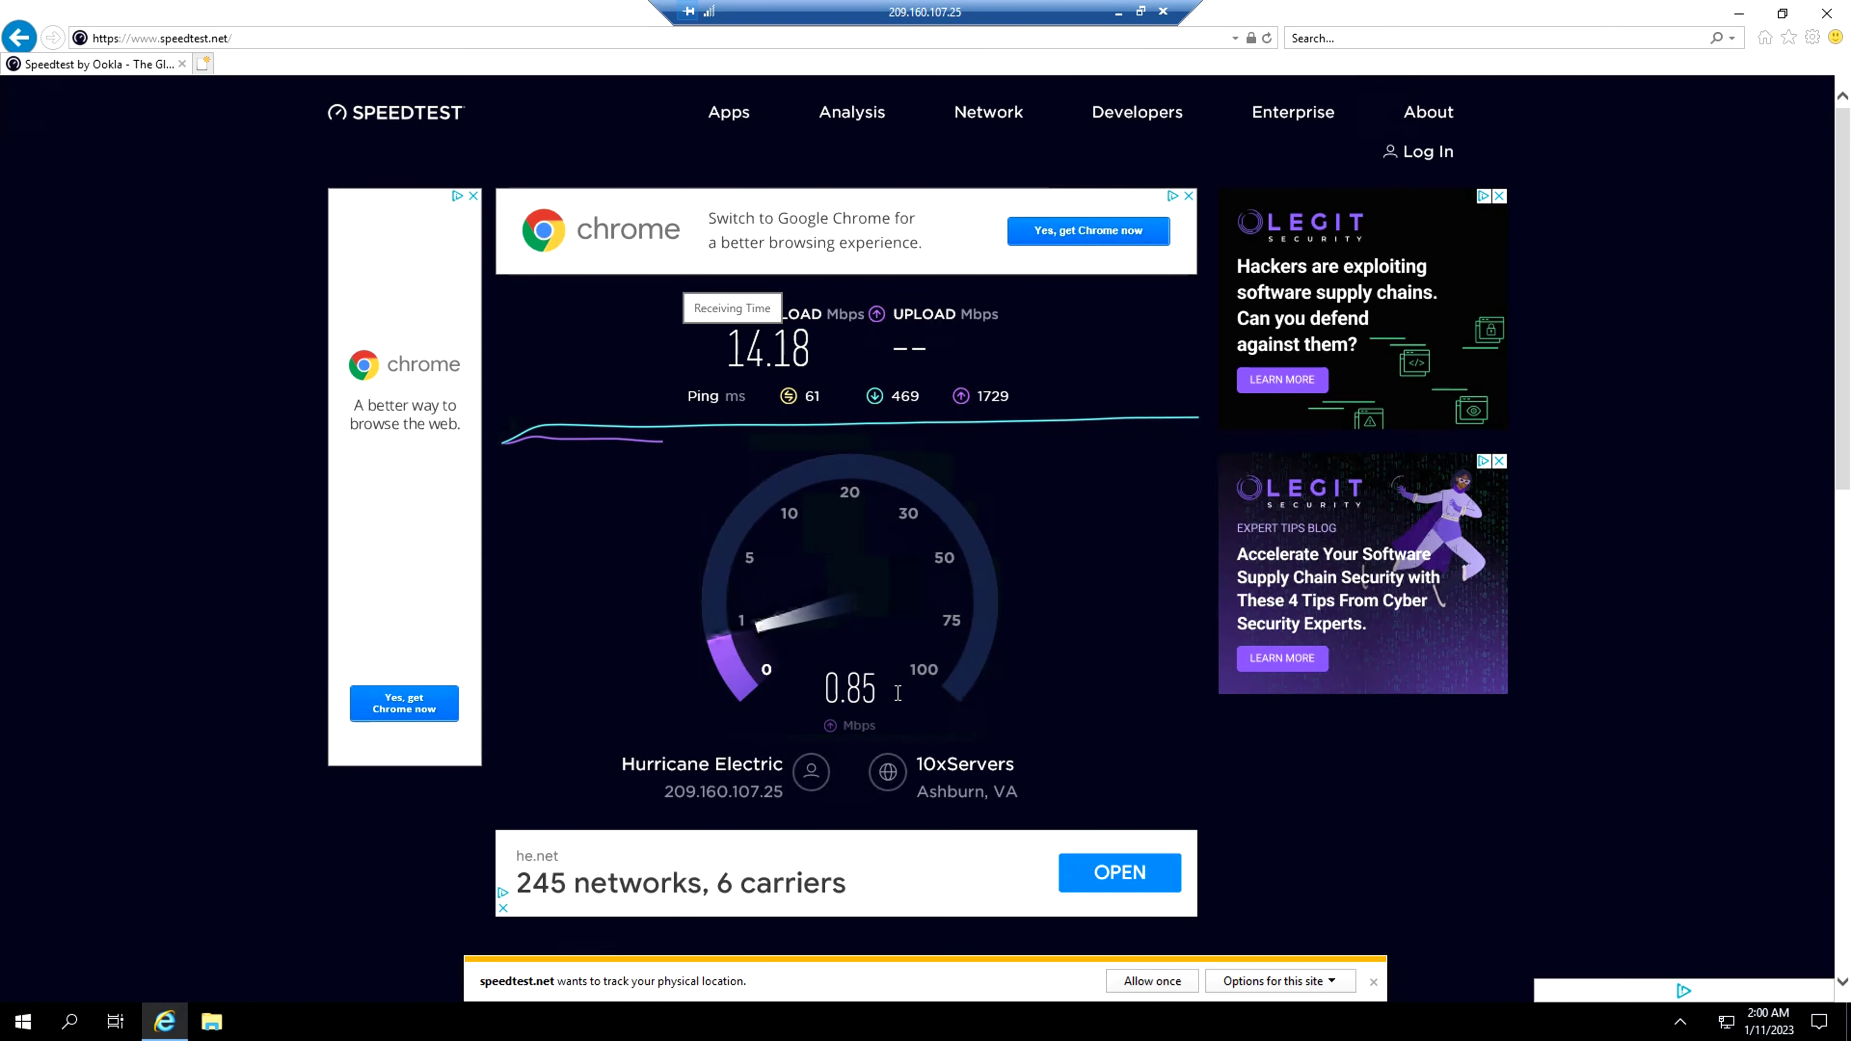
pyautogui.moveTo(898, 693); pyautogui.dragTo(882, 693)
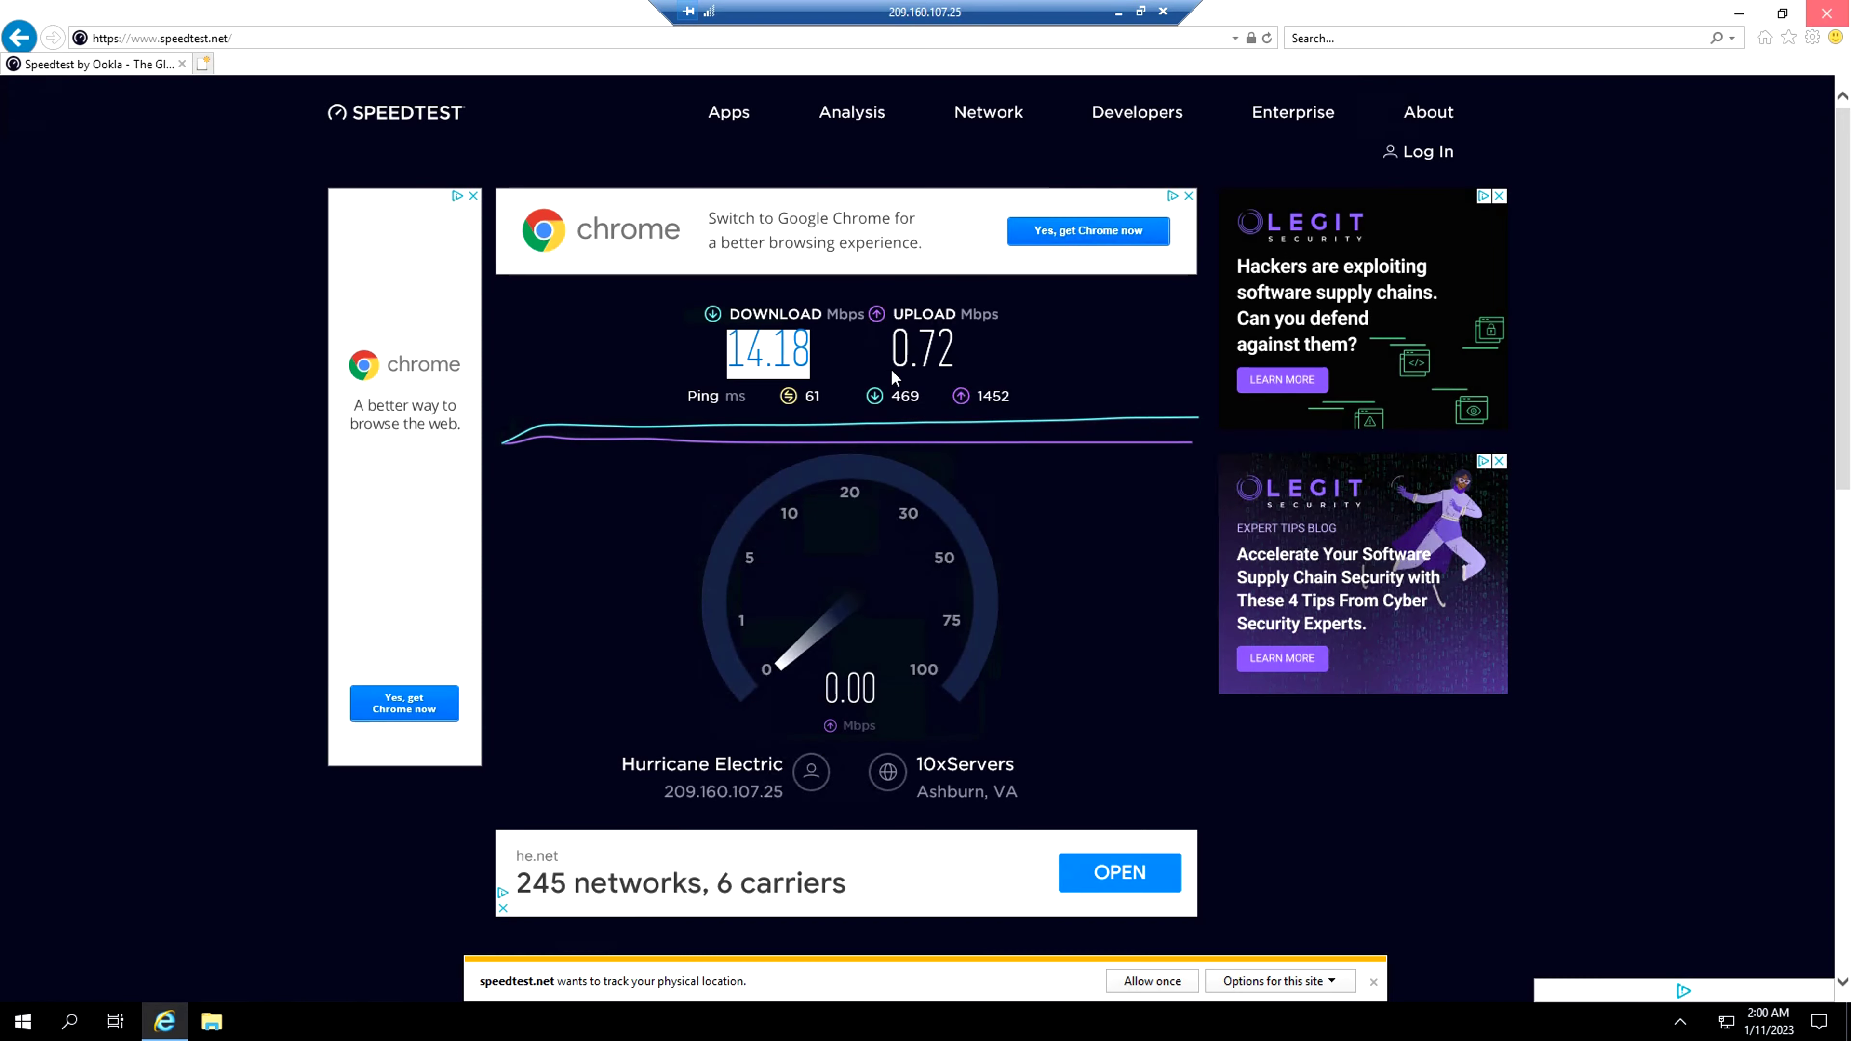
# Step: Close Internet Explorer, refresh the remote desktop, and disconnect the remote session
pyautogui.click(1824, 13)
pyautogui.rightClick(722, 230)
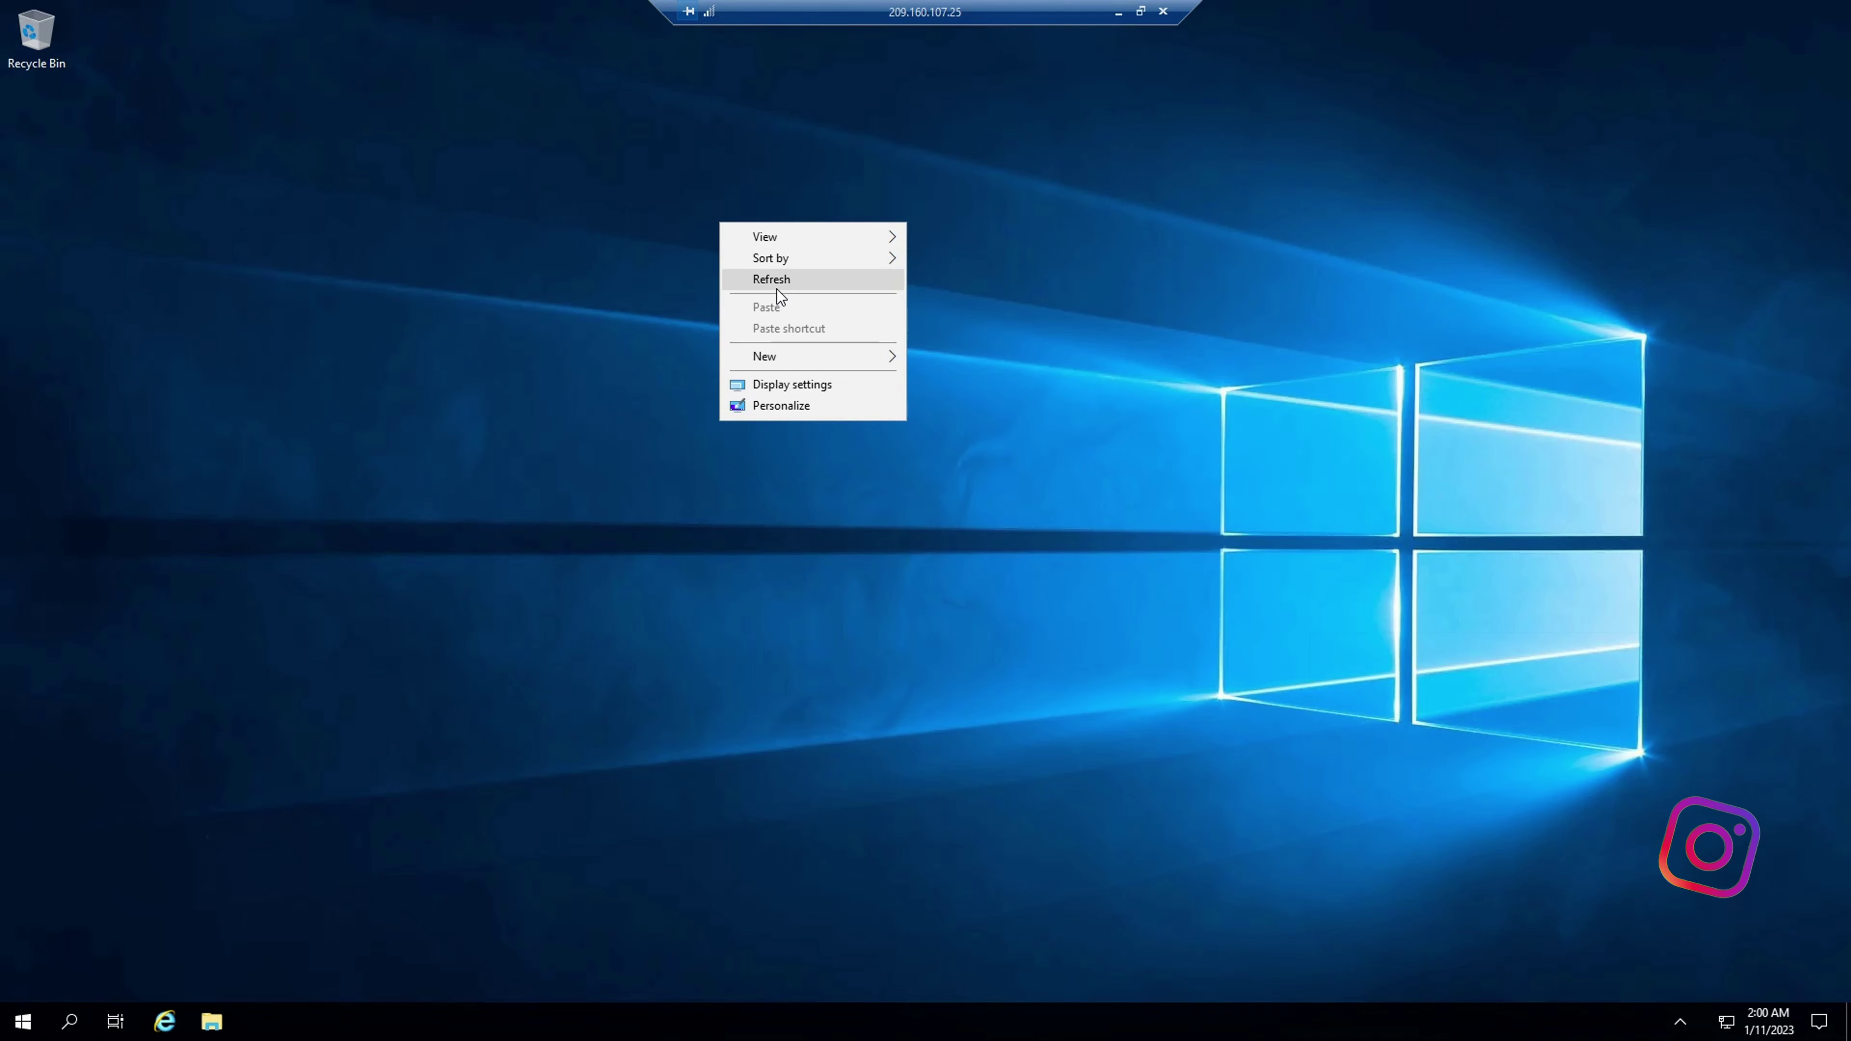
pyautogui.click(777, 290)
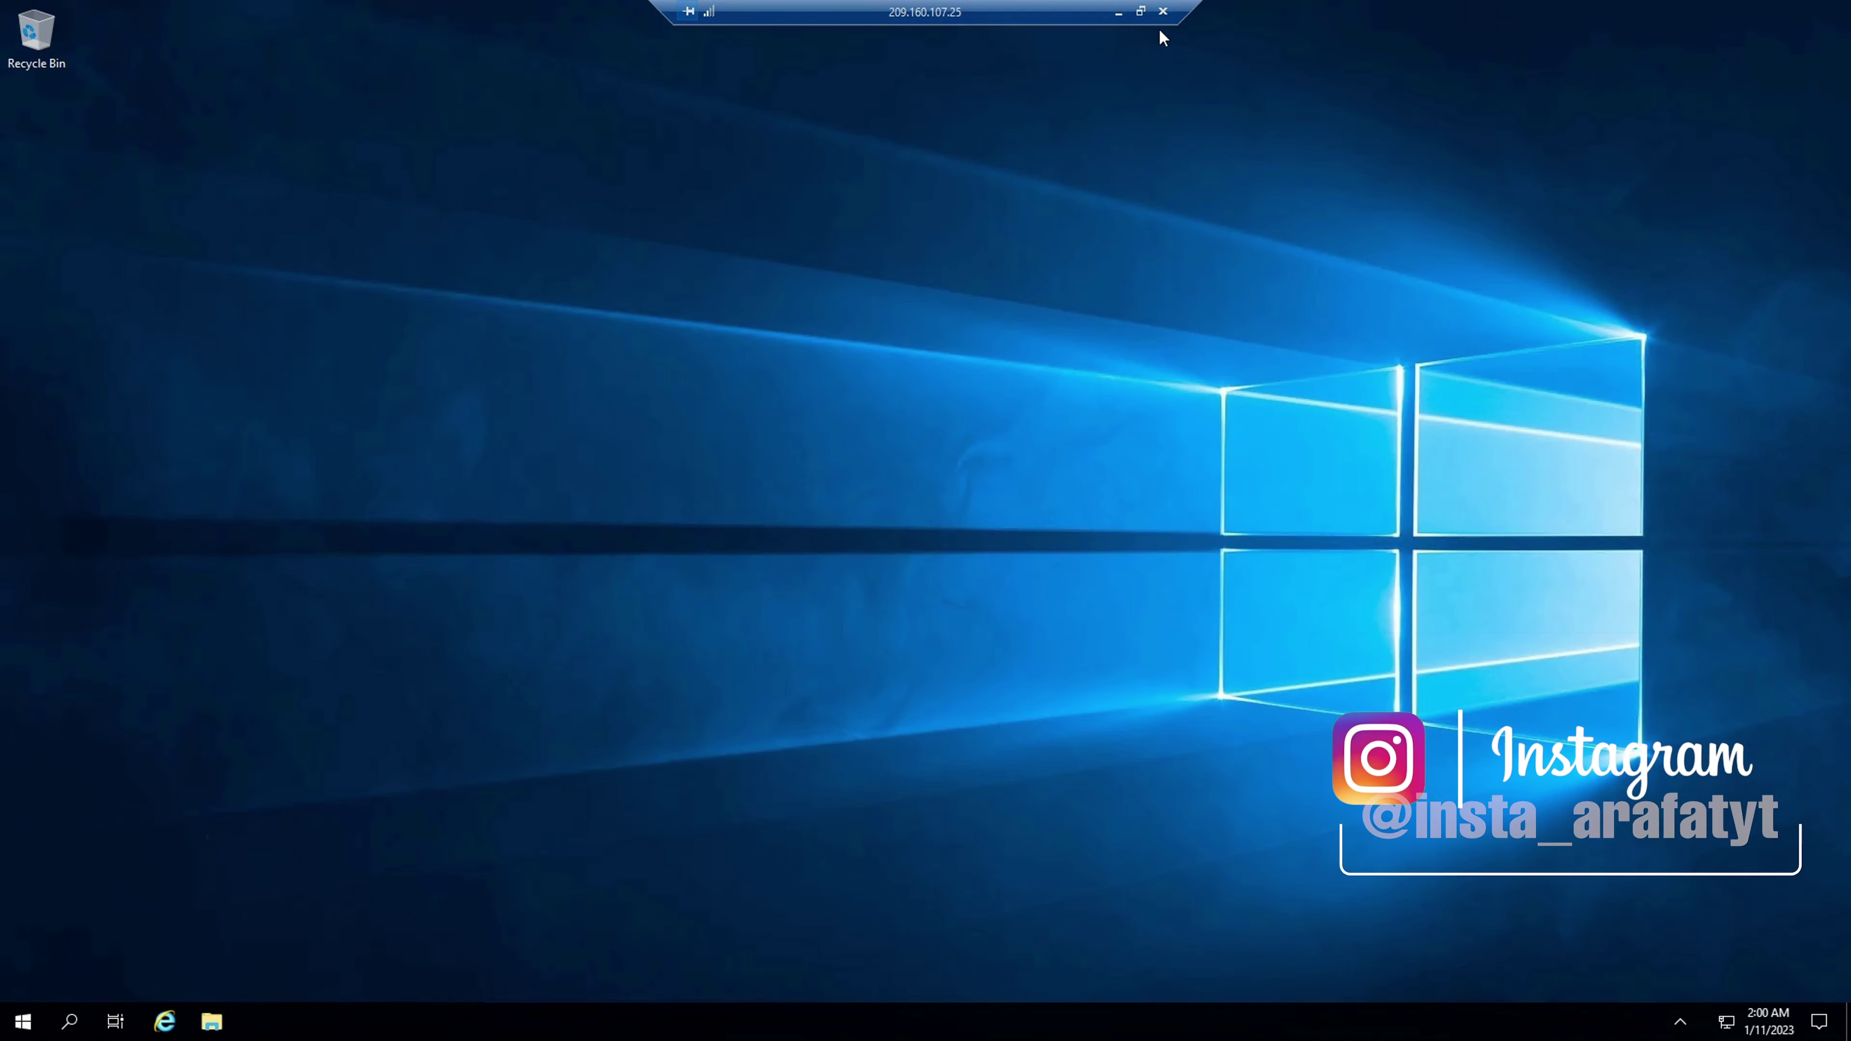
pyautogui.click(1164, 13)
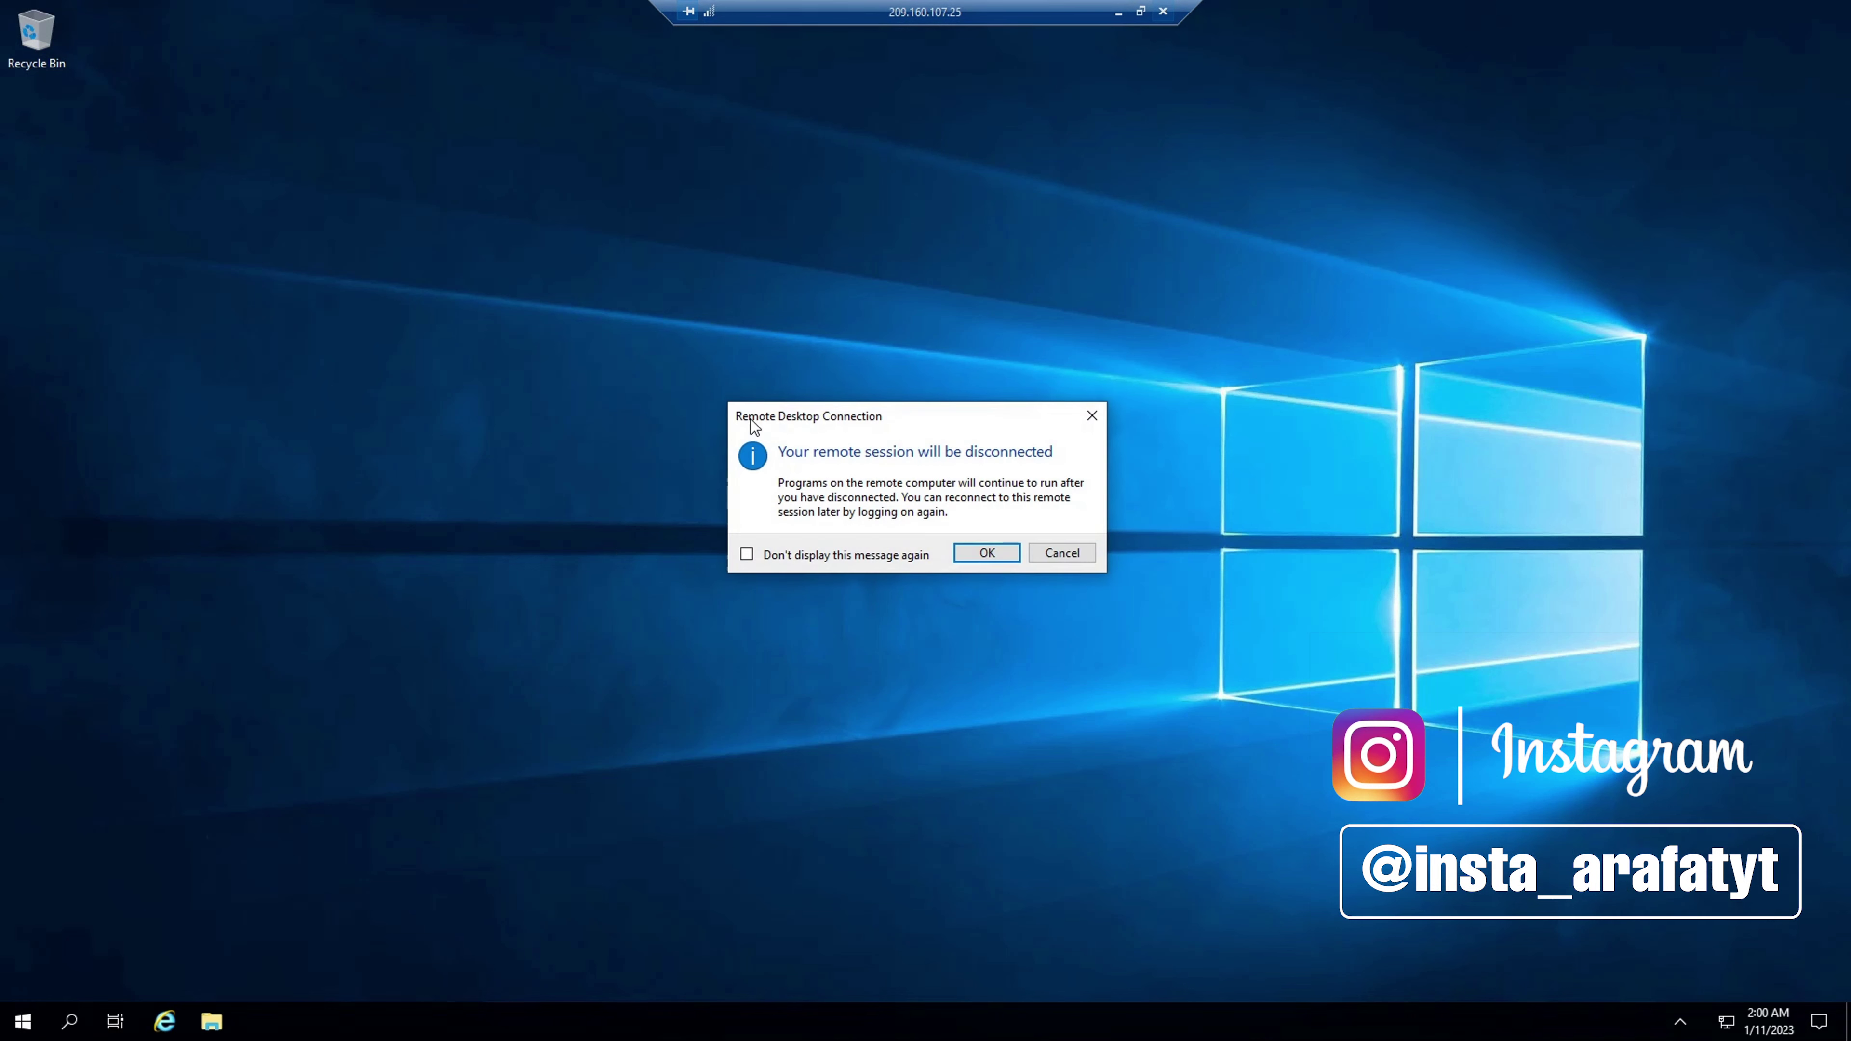
pyautogui.click(987, 553)
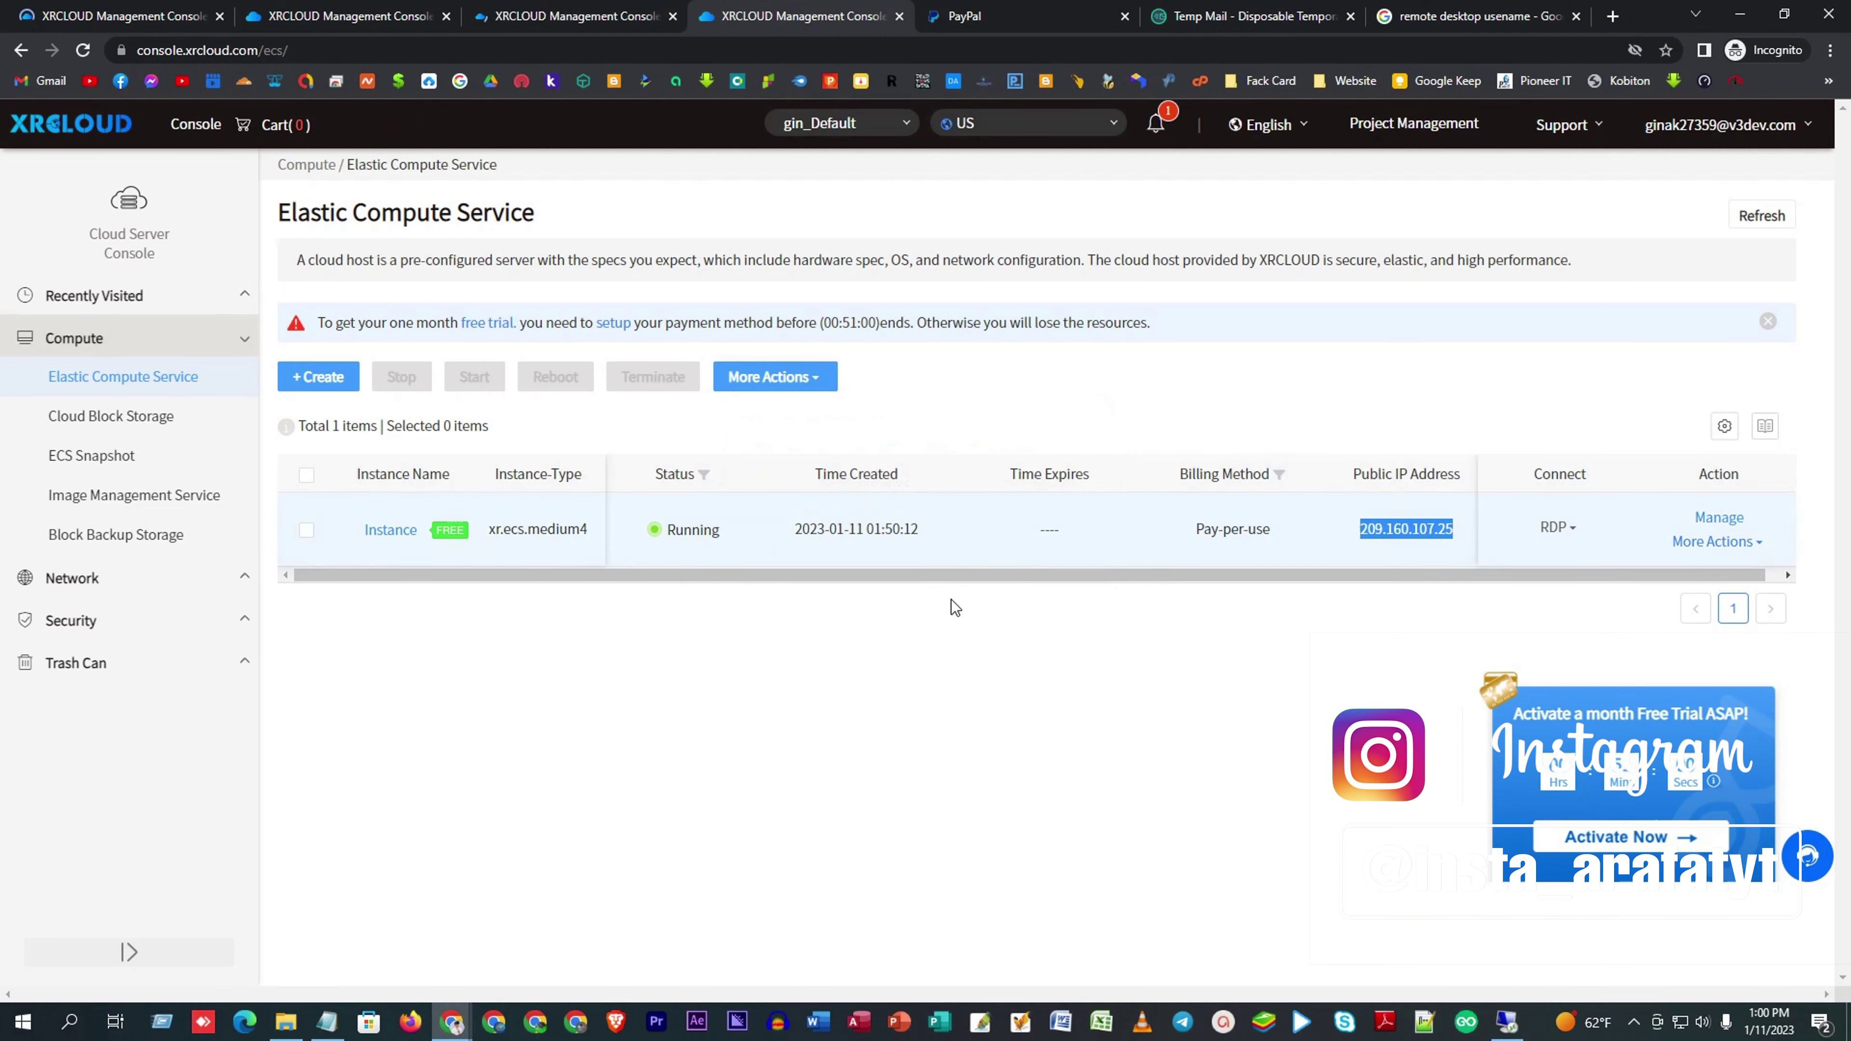
# Step: View the payment method setup page for the free trial, and the Elastic Compute Service list in the other console tab
pyautogui.click(1011, 750)
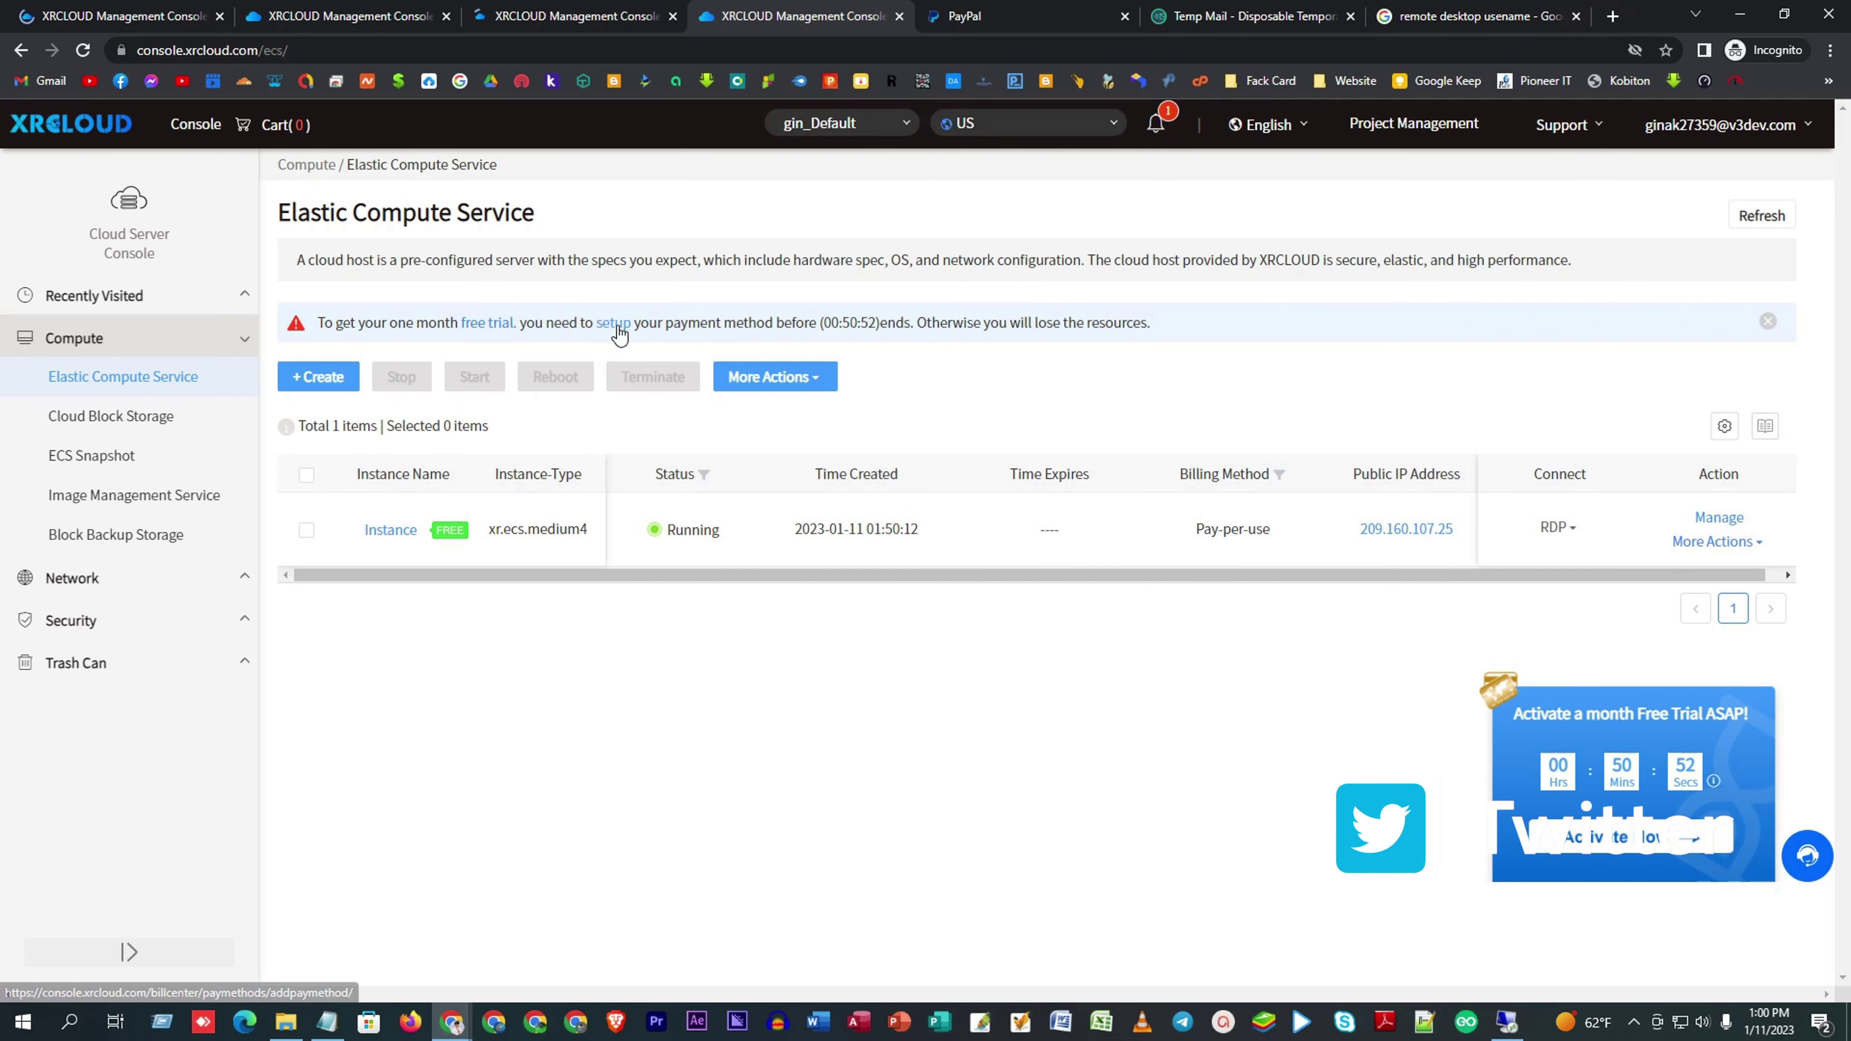
pyautogui.click(613, 322)
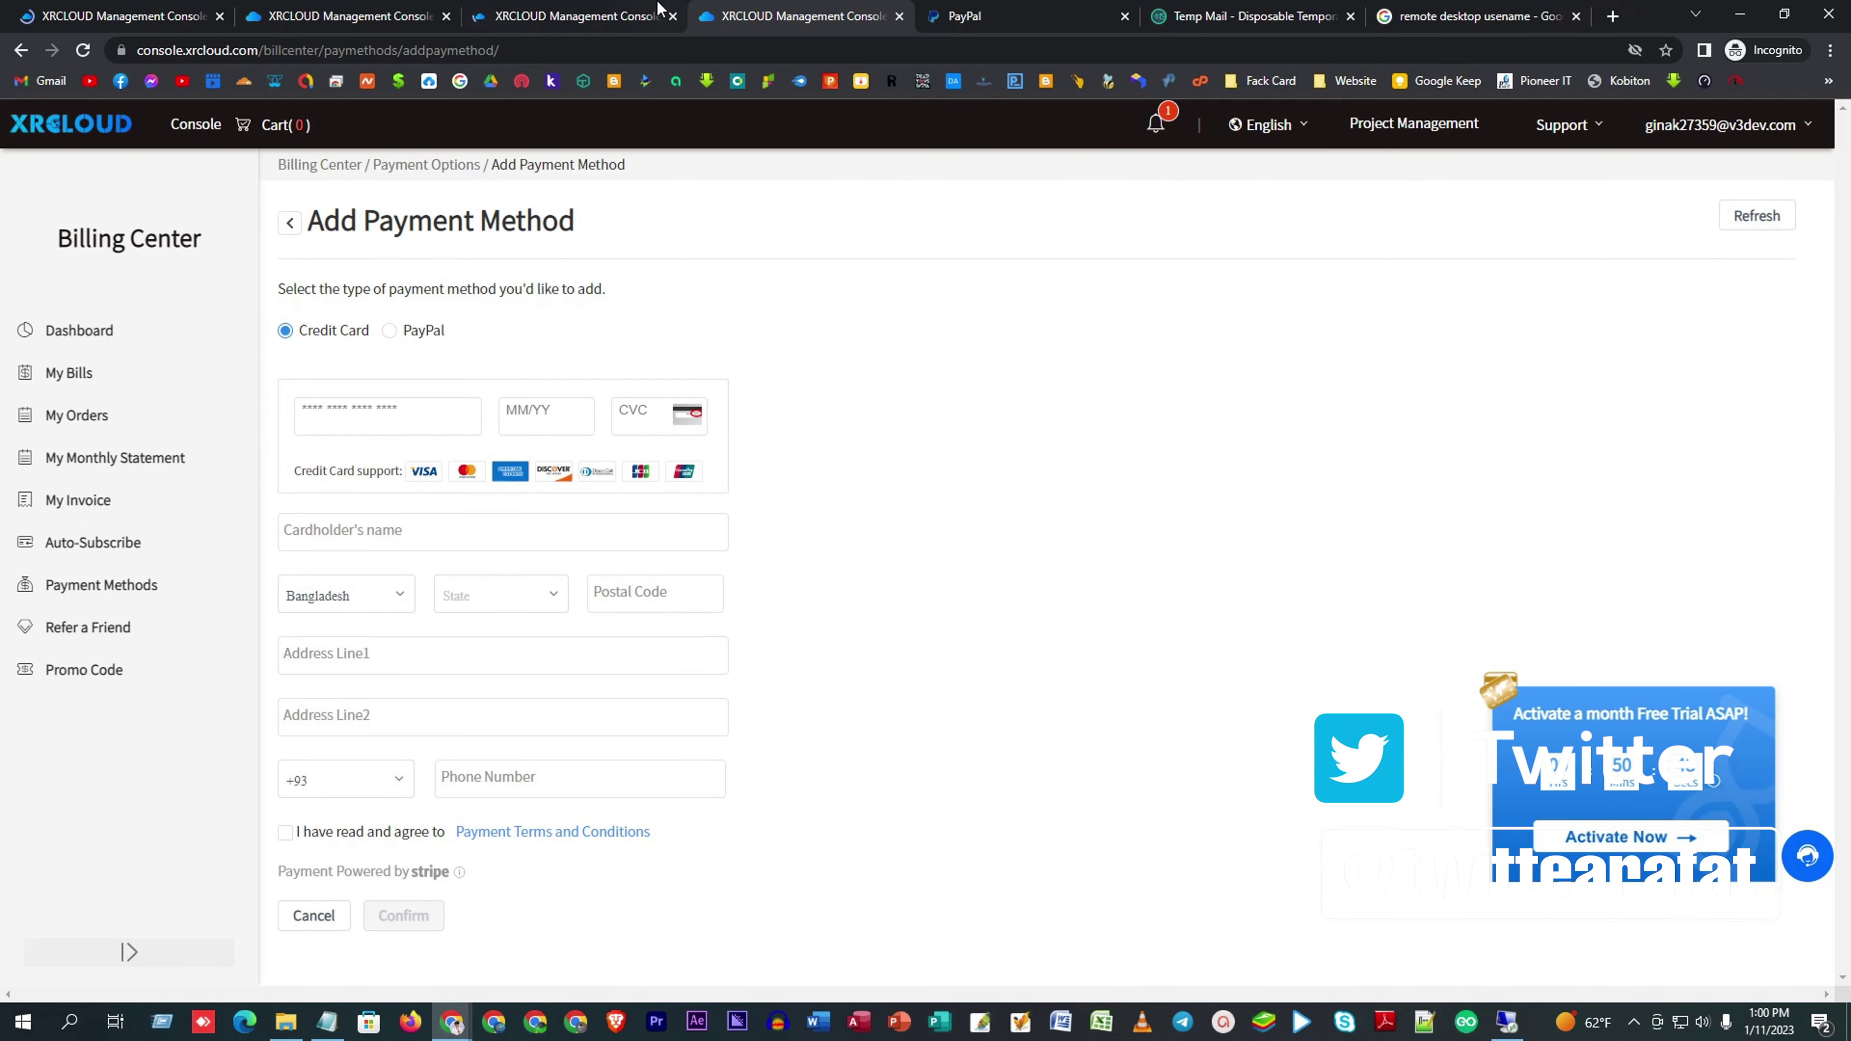
pyautogui.hotkey('ctrl', 'shift', 'Tab')
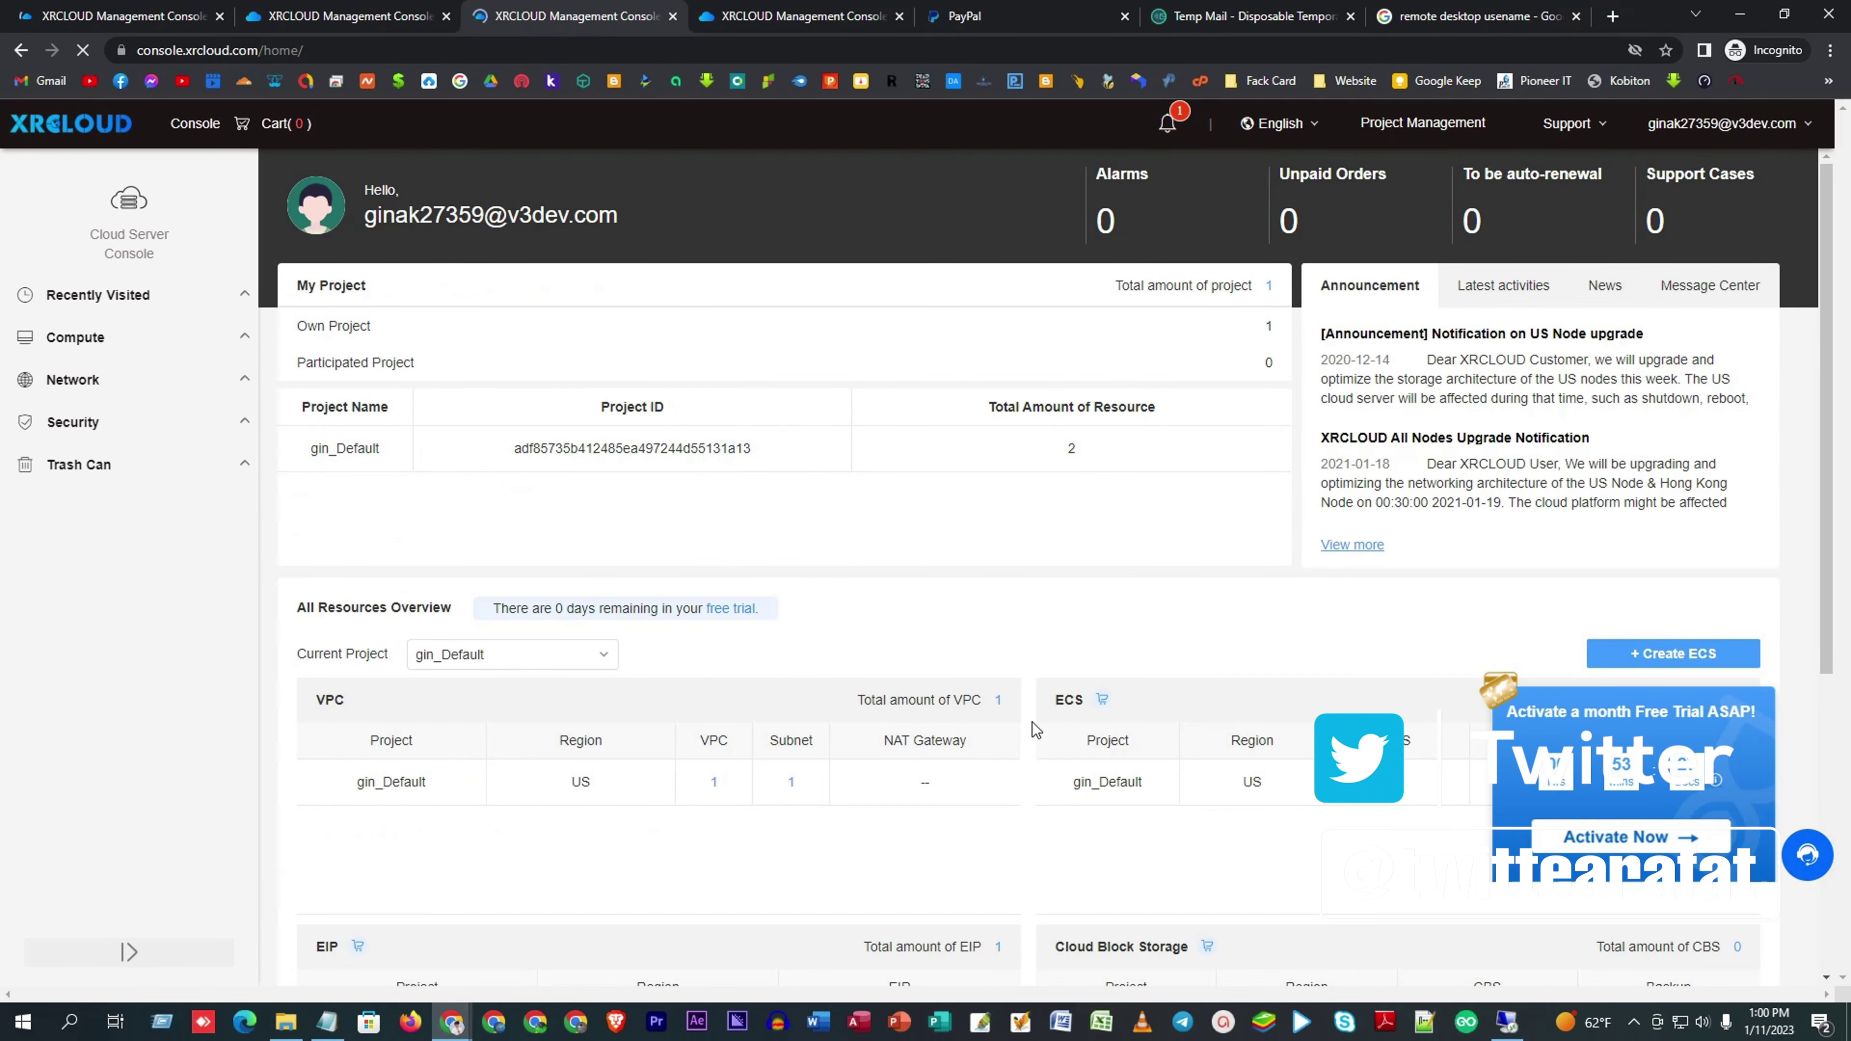
pyautogui.click(138, 337)
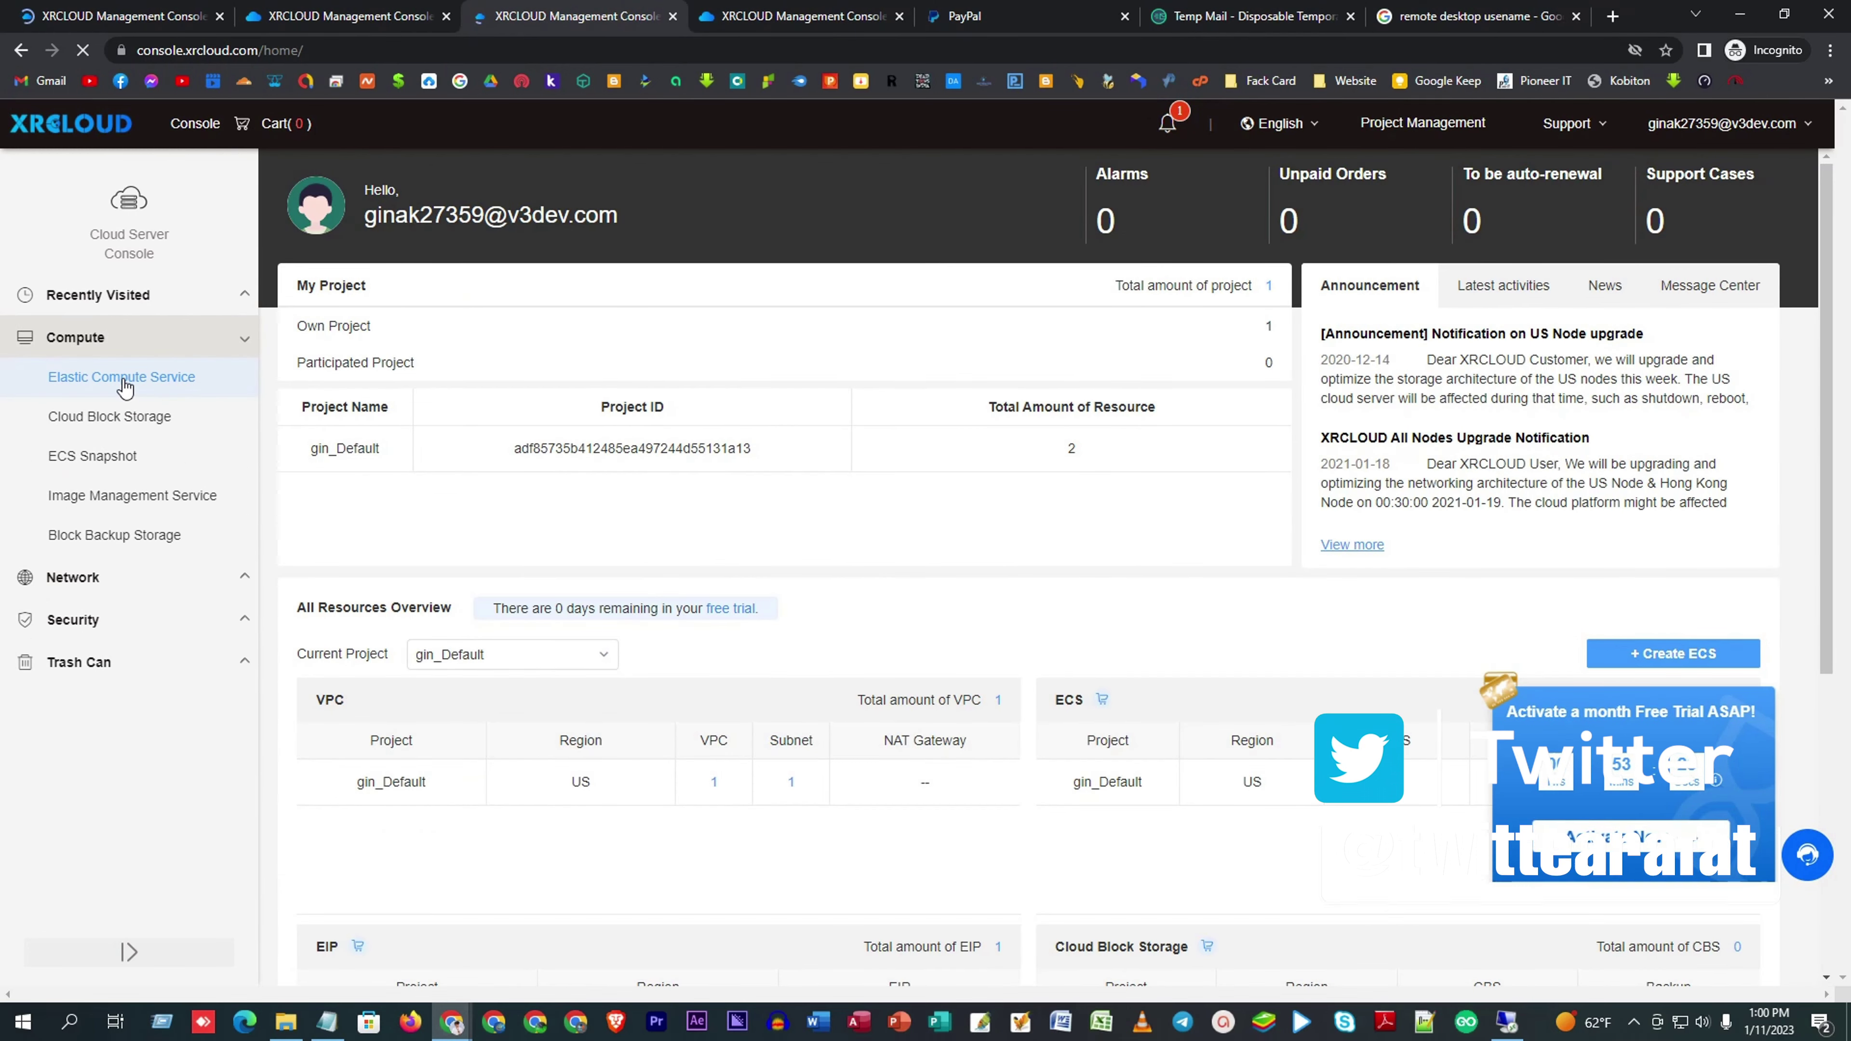
pyautogui.click(126, 377)
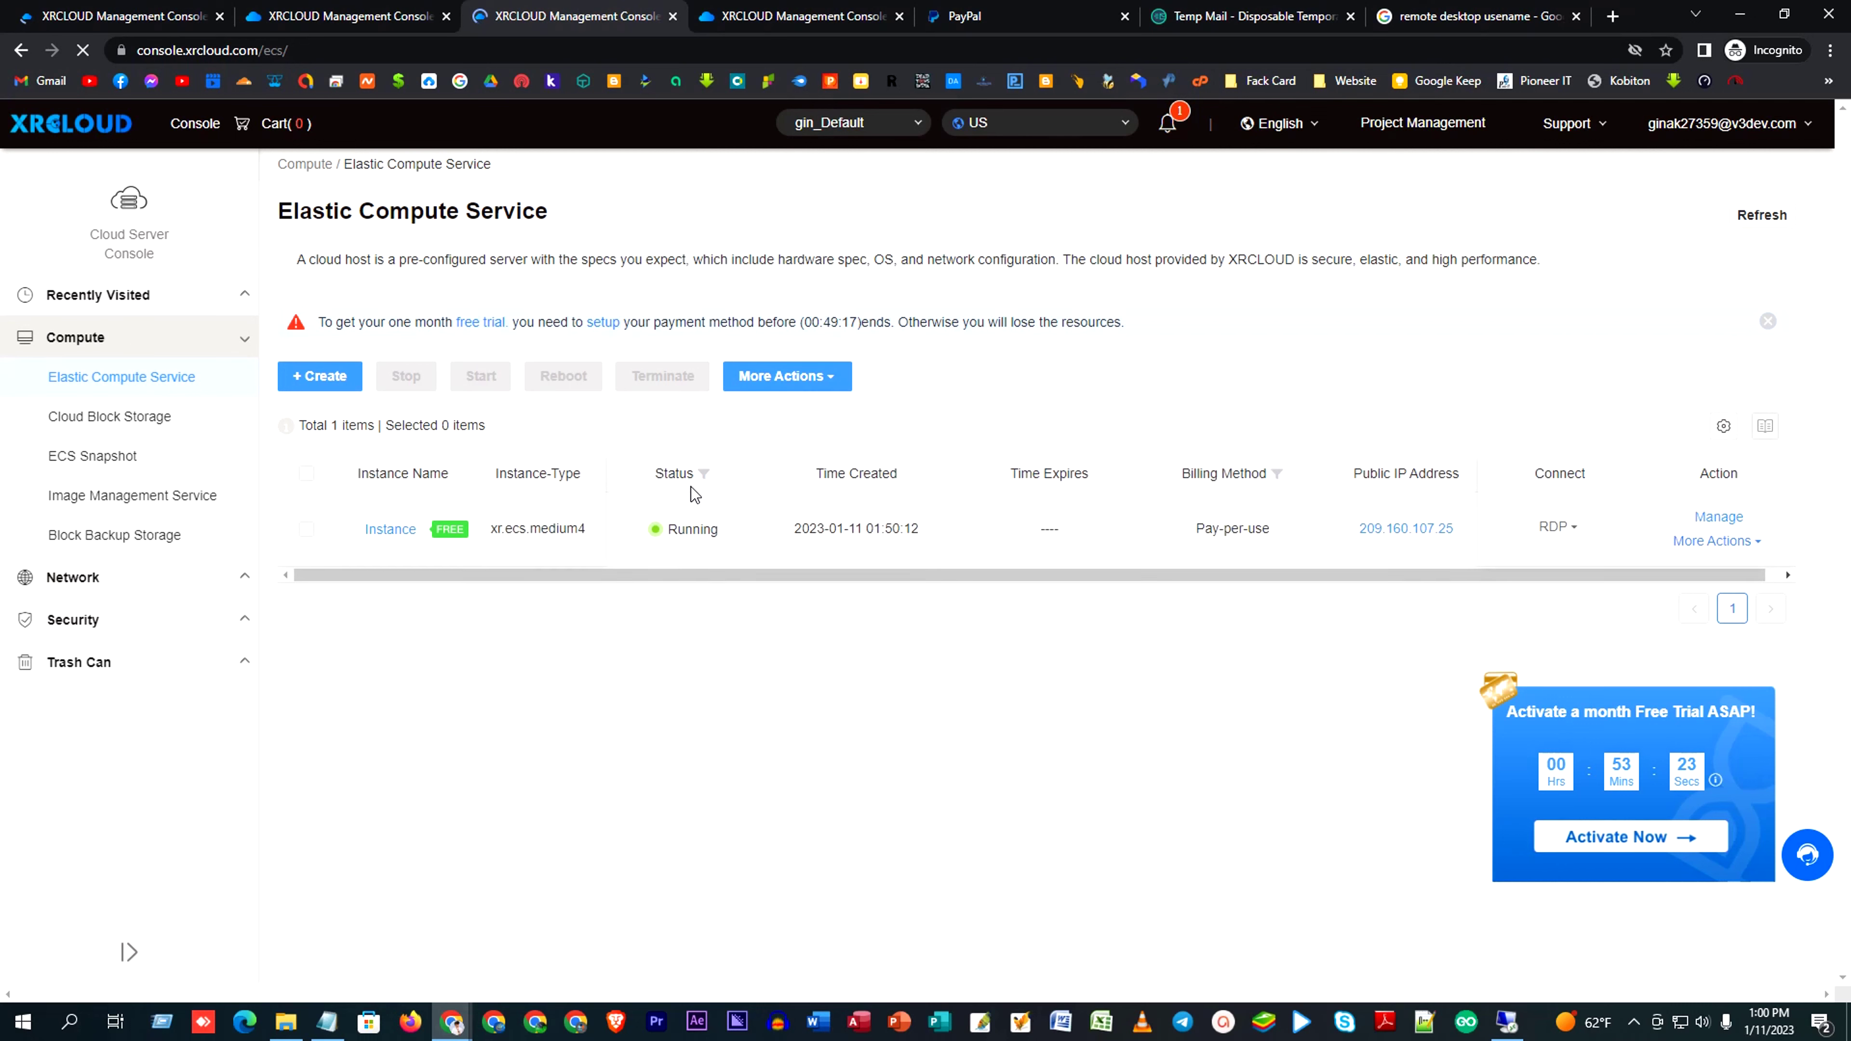